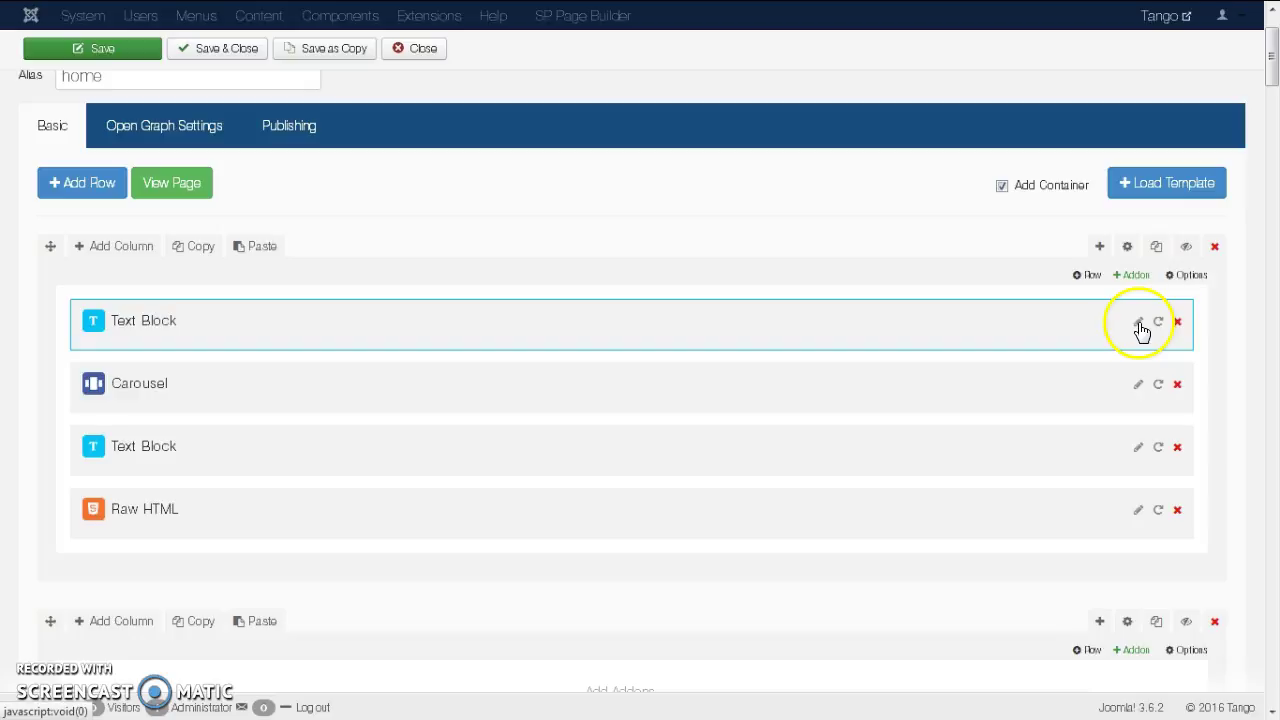
Step: Try changing the heading text in the first Text Block's source code to "change here title", and leave the addon settings without saving
scroll(568, 247, down, 5)
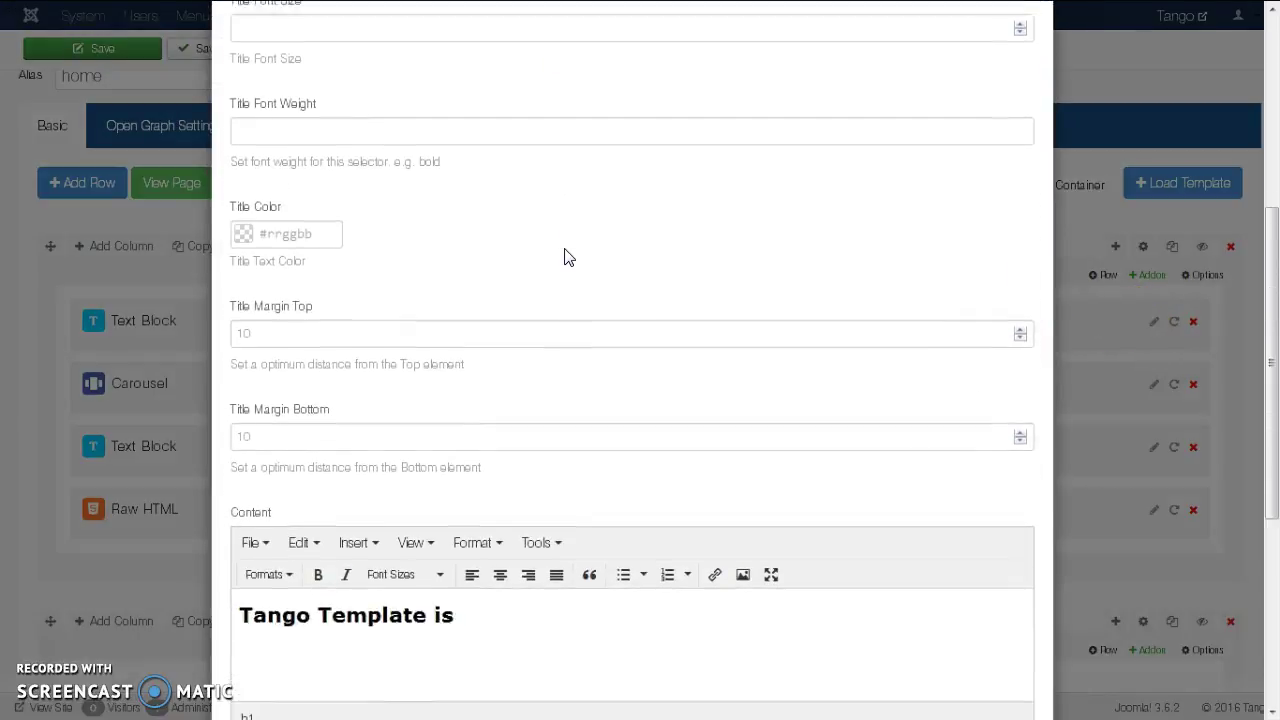
scroll(571, 486, down, 2)
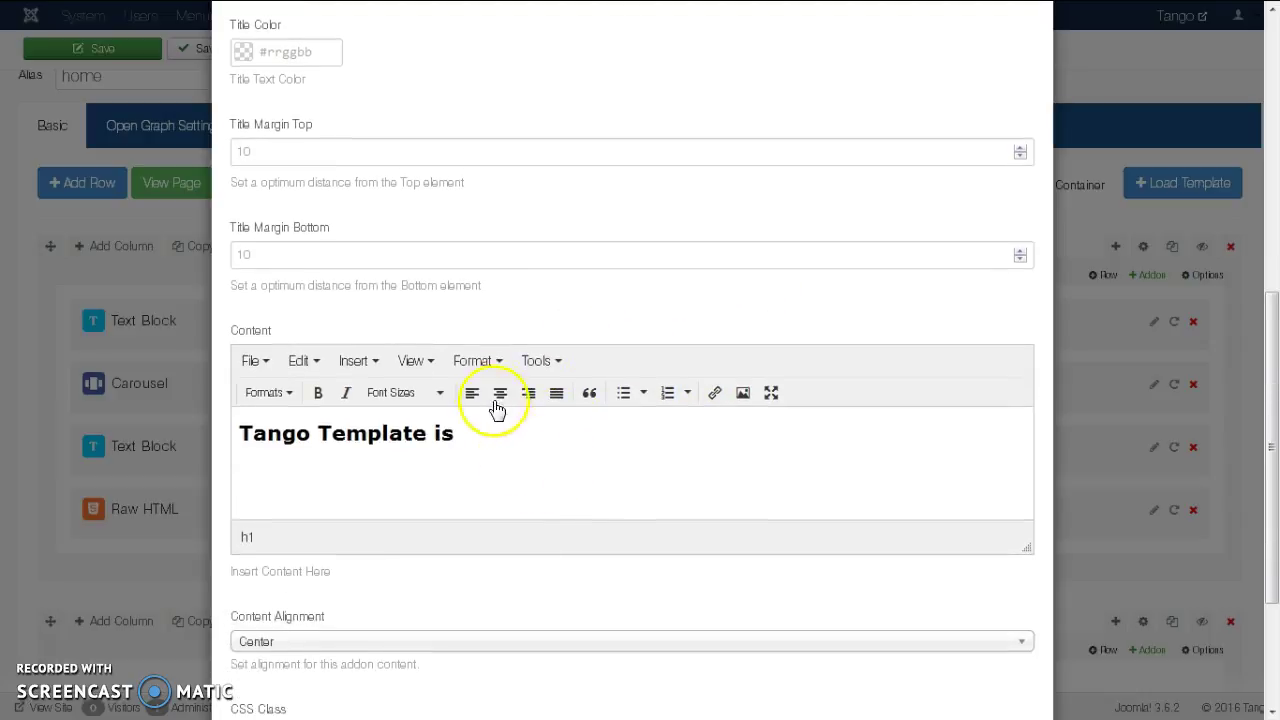
click(498, 364)
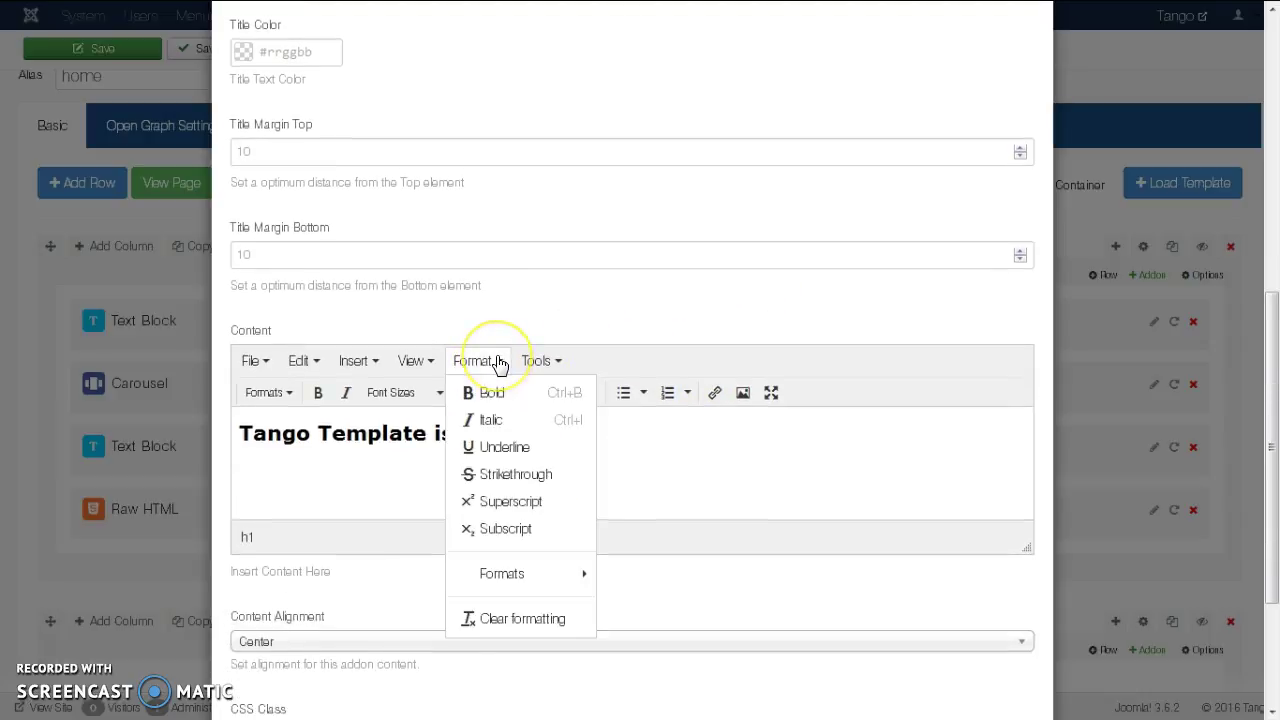
click(548, 364)
click(554, 366)
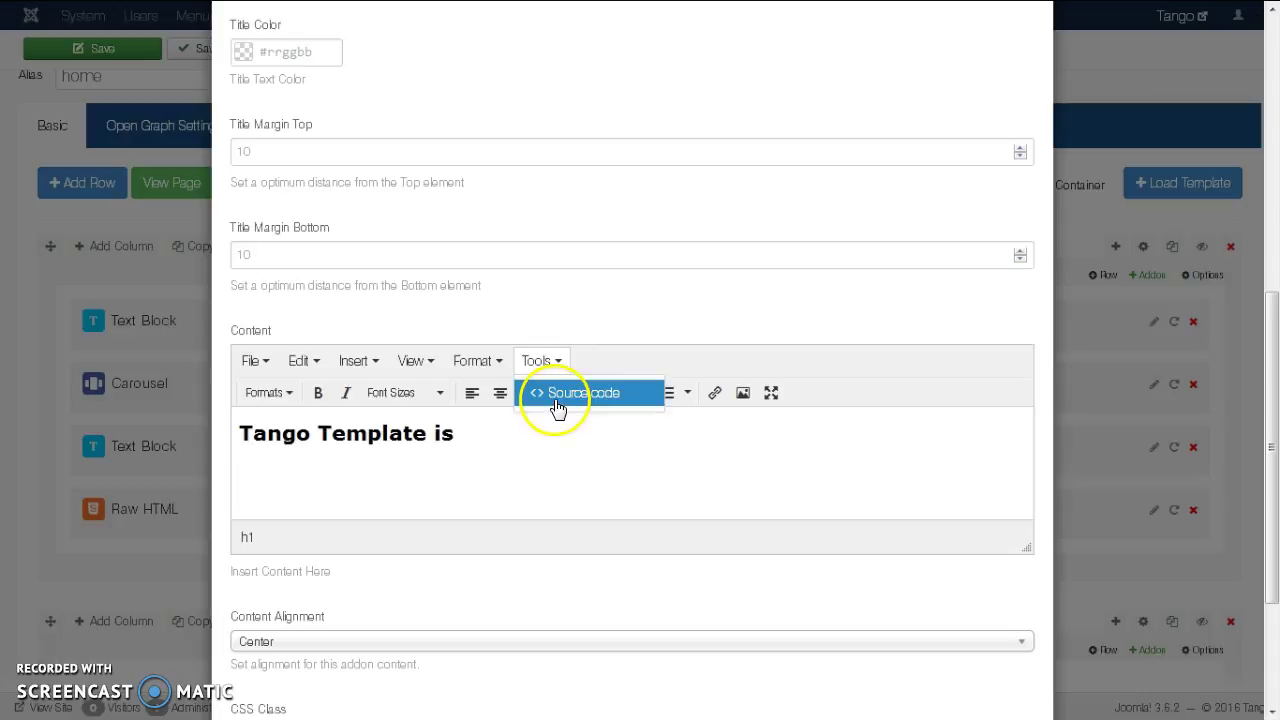
click(556, 393)
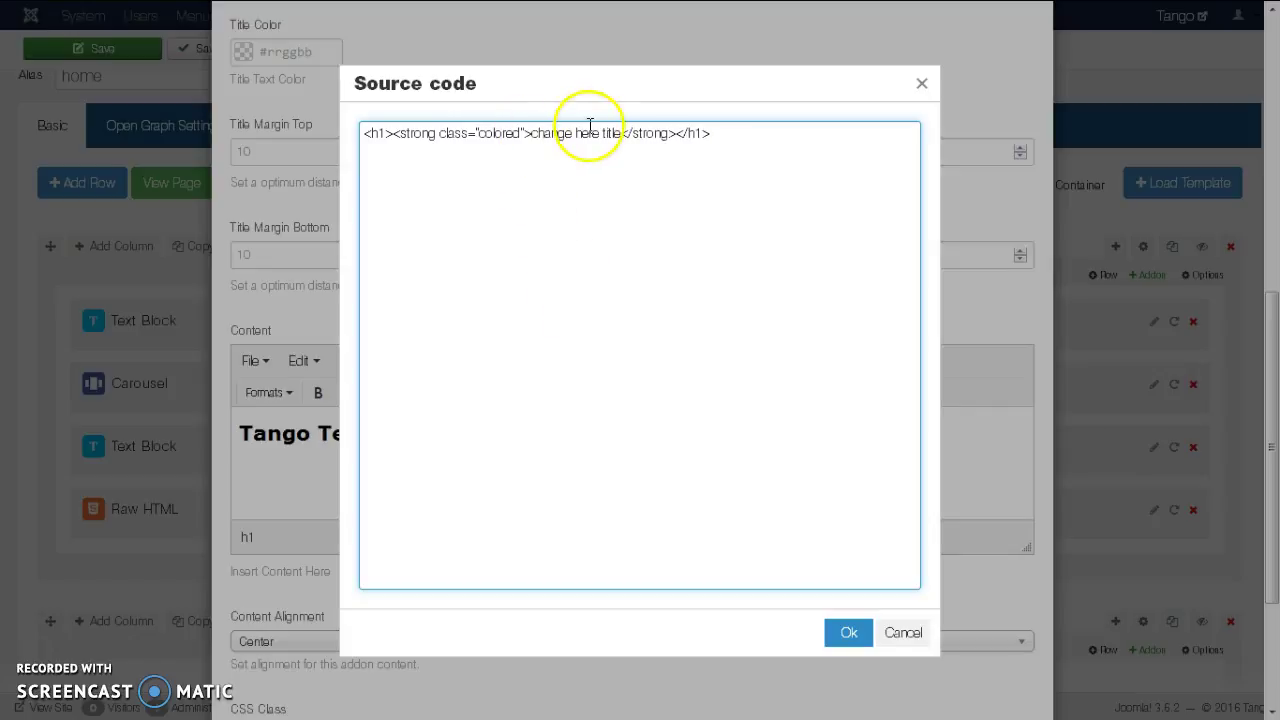
click(922, 85)
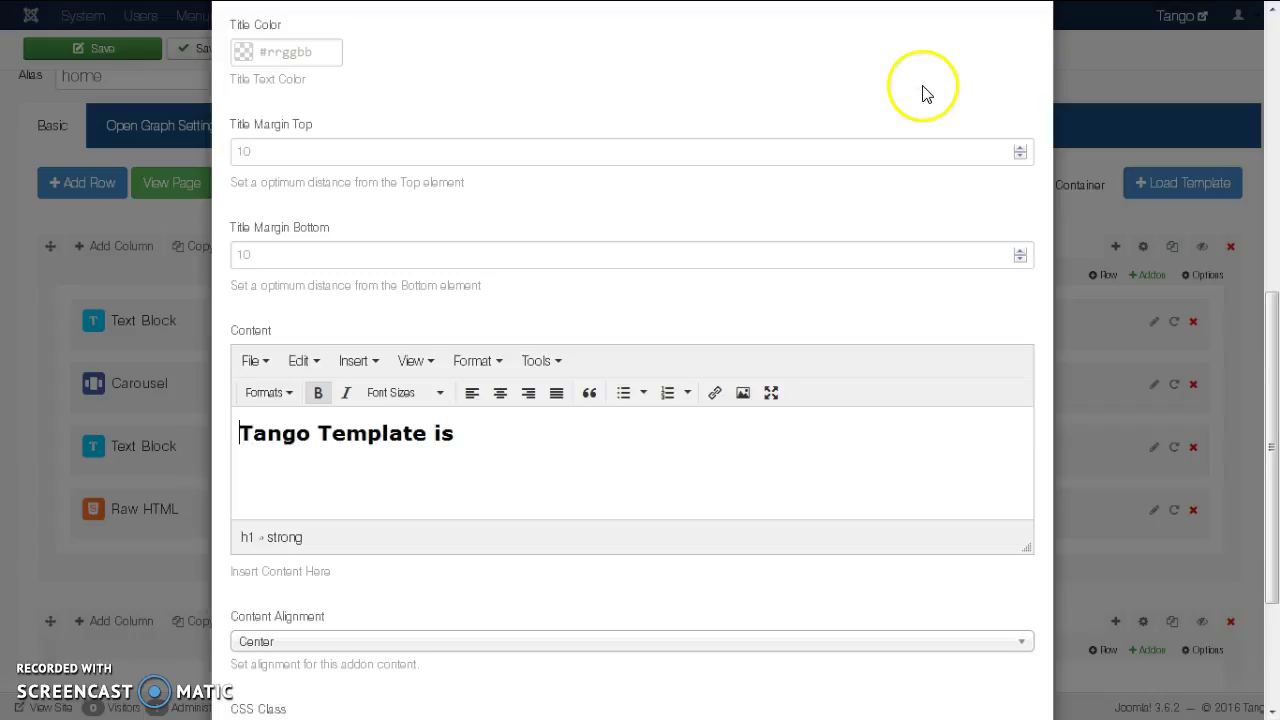
scroll(660, 300, down, 3)
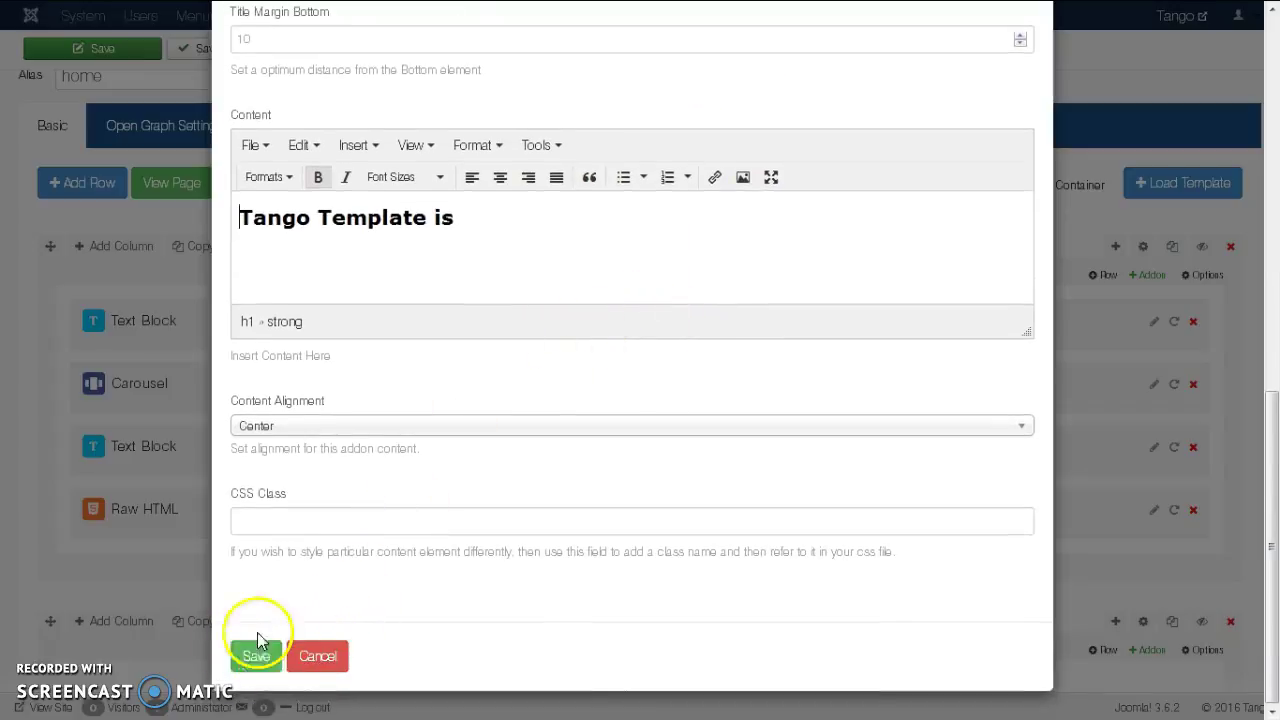
click(312, 655)
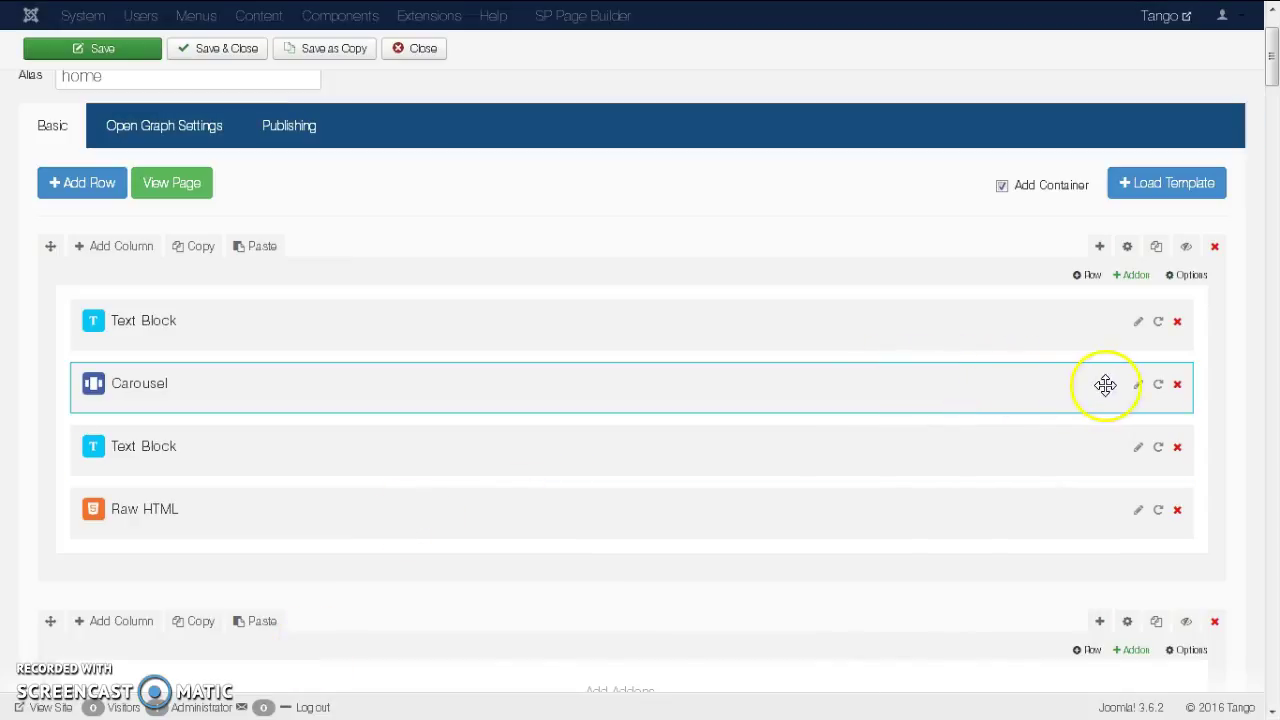
Step: Open the first row's Carousel addon settings and look through its display options and list of carousel items
click(1138, 385)
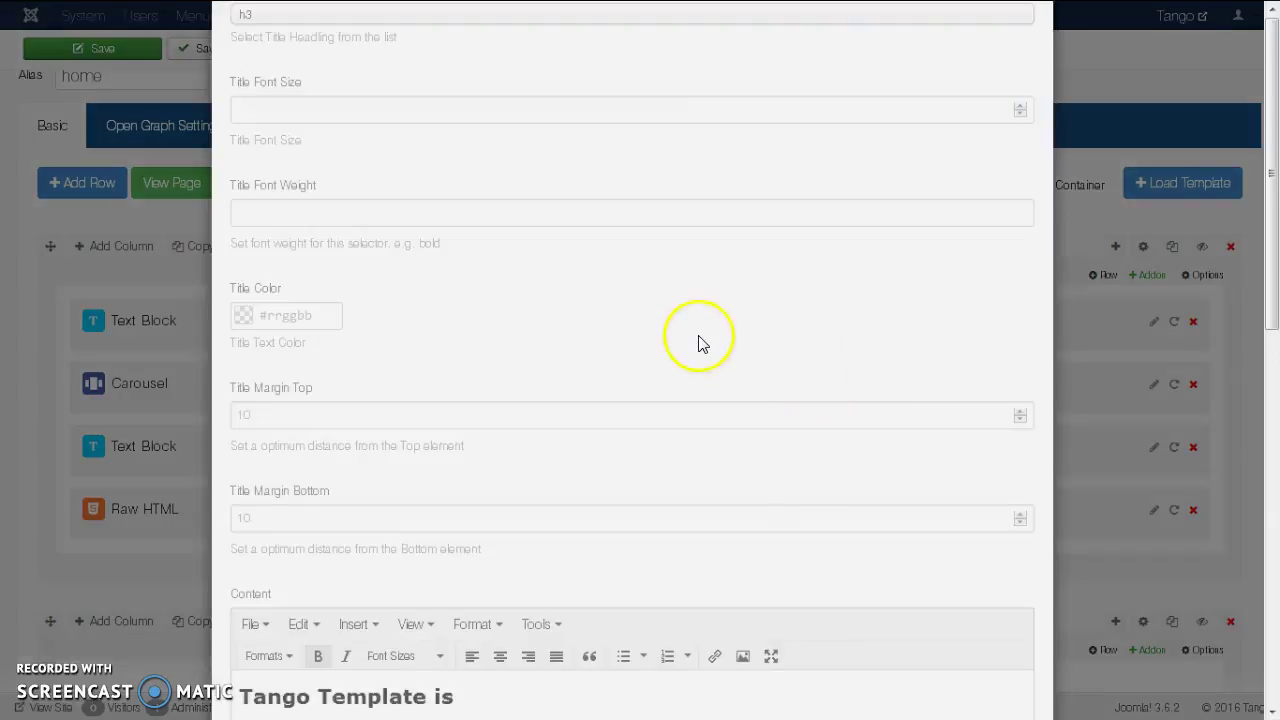
scroll(681, 343, down, 2)
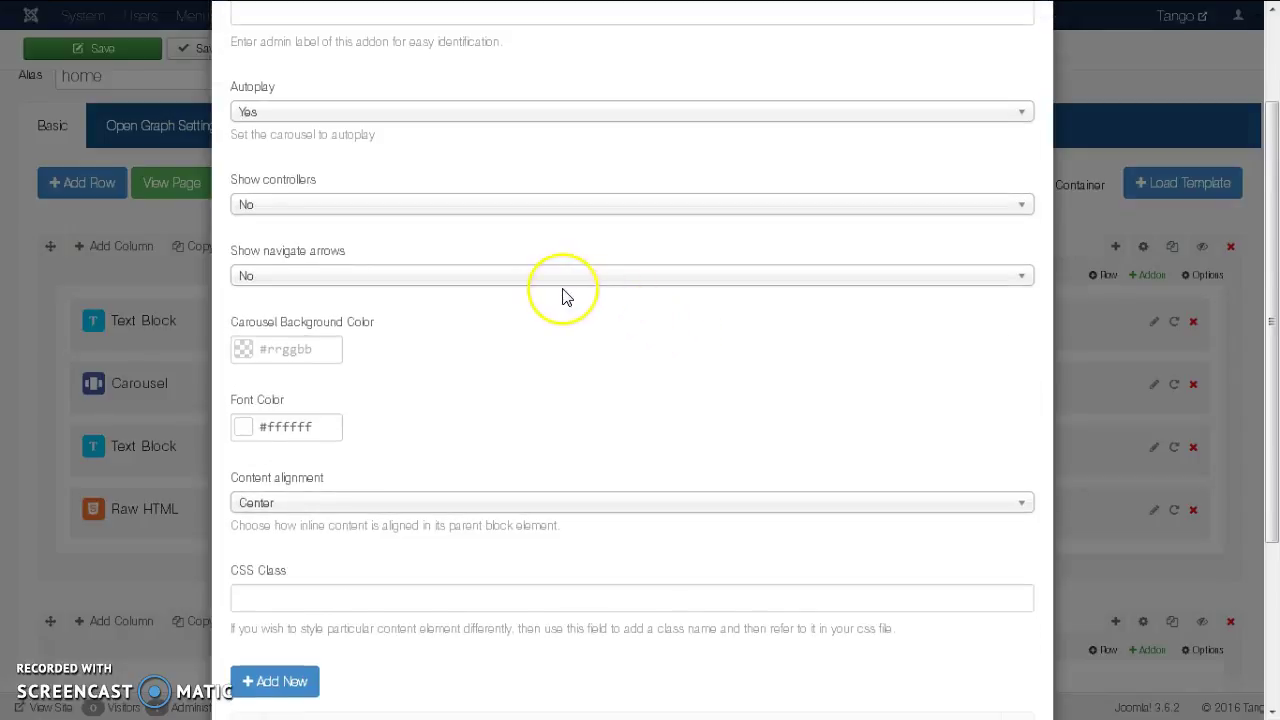
scroll(563, 293, down, 1)
scroll(563, 295, down, 3)
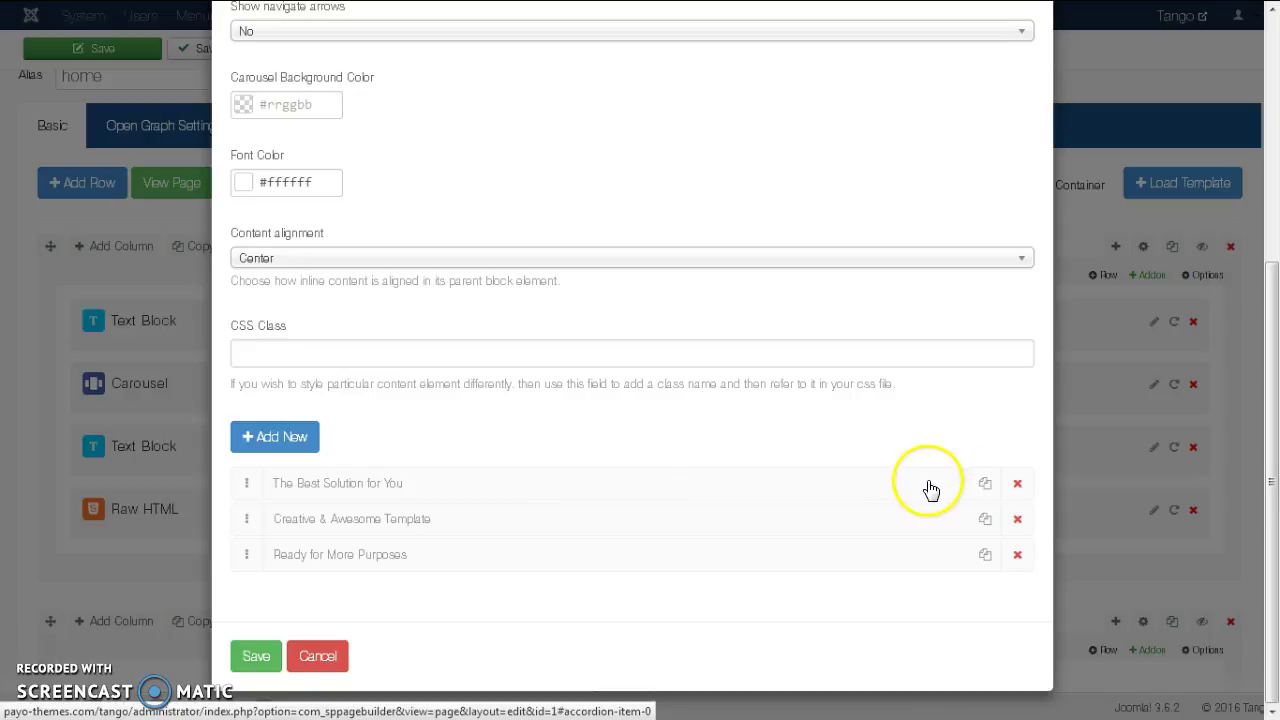
Step: Expand the carousel item "The Best Solution for You", review its title, content, image and button settings, and collapse it
click(594, 486)
scroll(520, 450, down, 2)
drag(384, 417, 270, 412)
scroll(396, 428, down, 5)
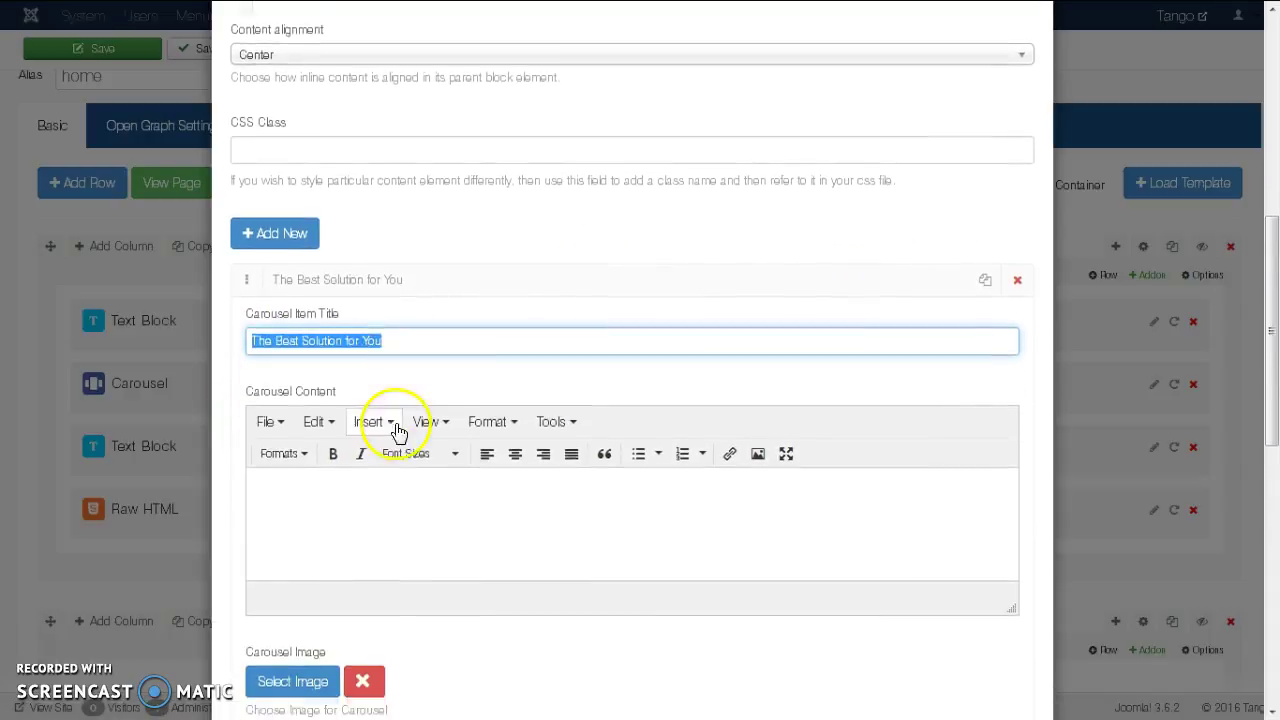
scroll(396, 432, down, 8)
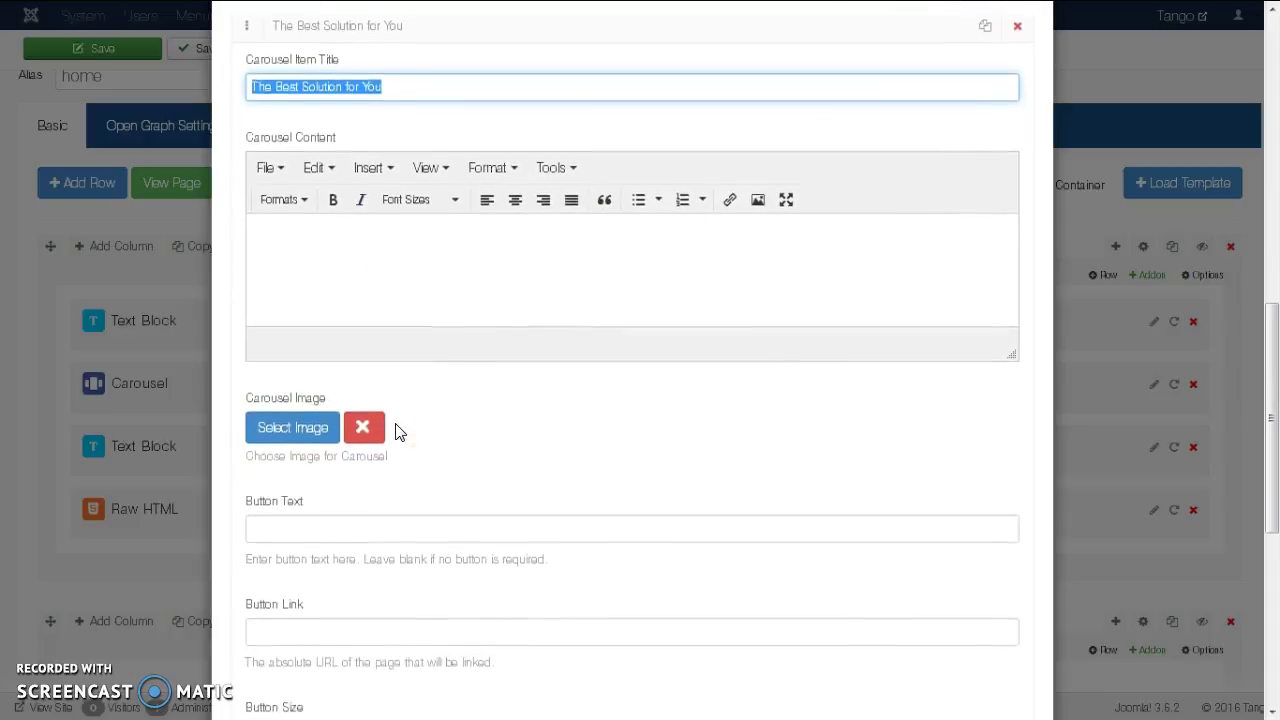
scroll(398, 432, down, 3)
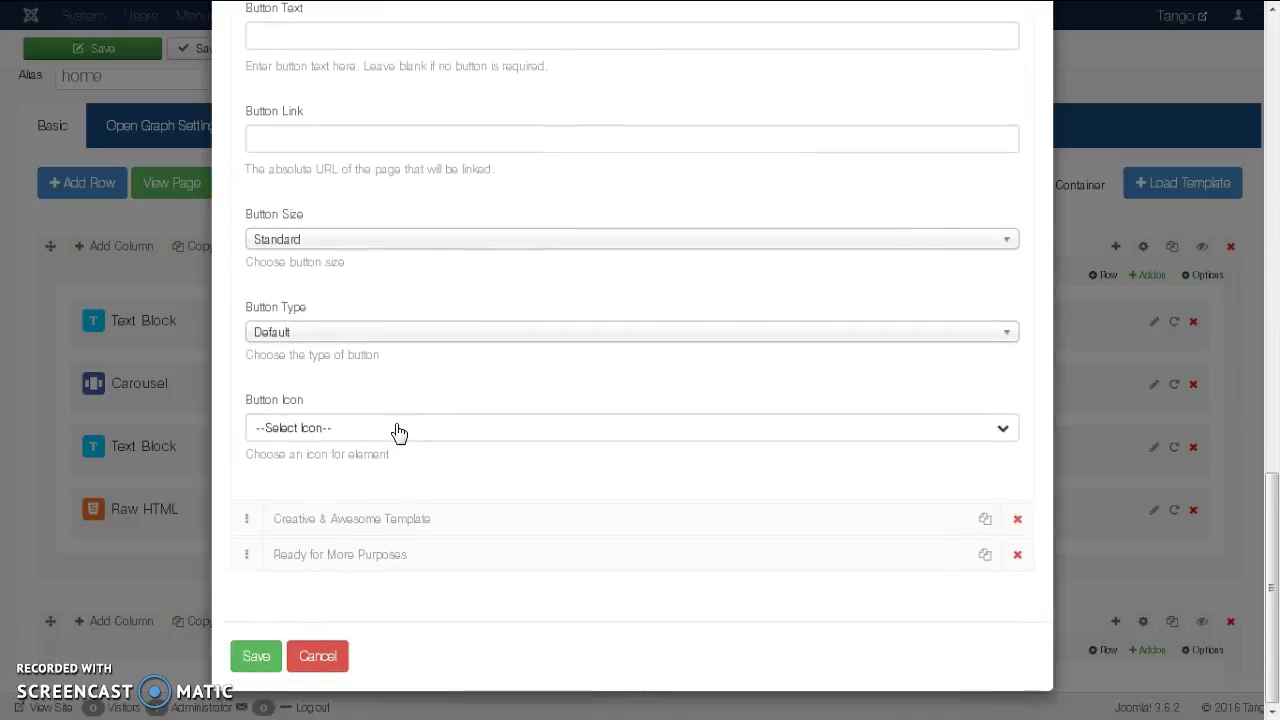
scroll(654, 509, up, 6)
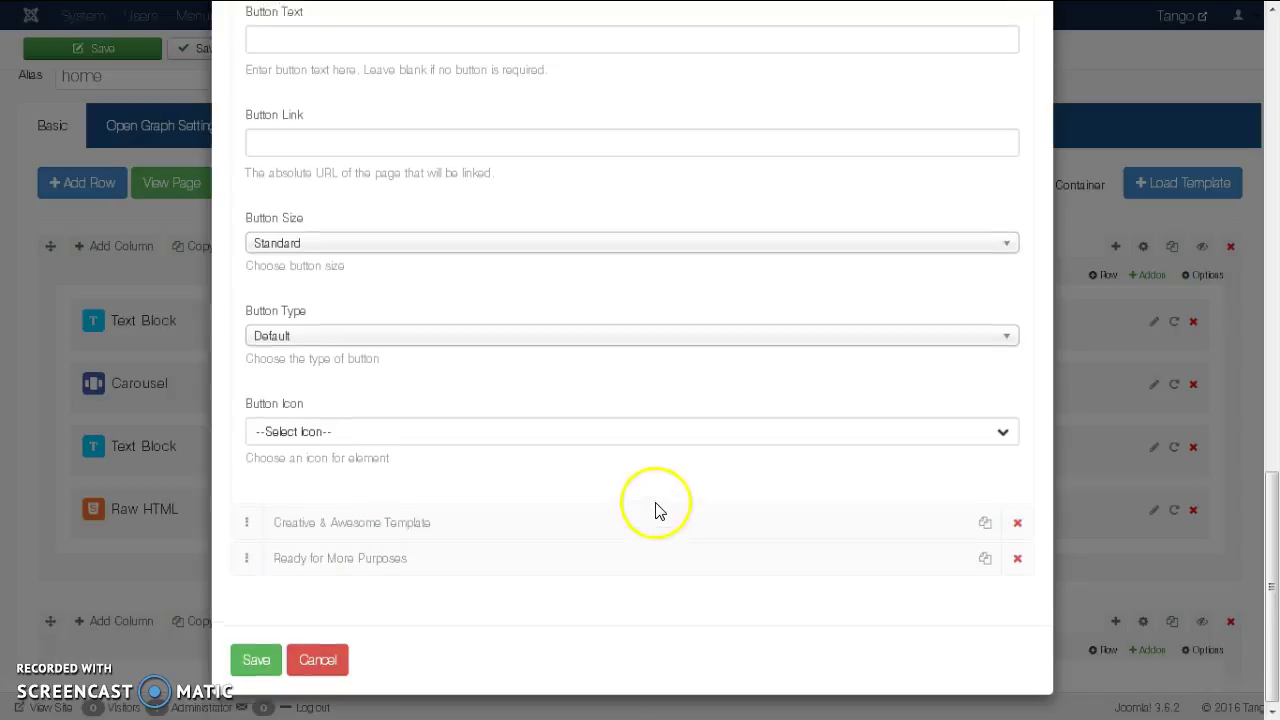
scroll(577, 320, up, 8)
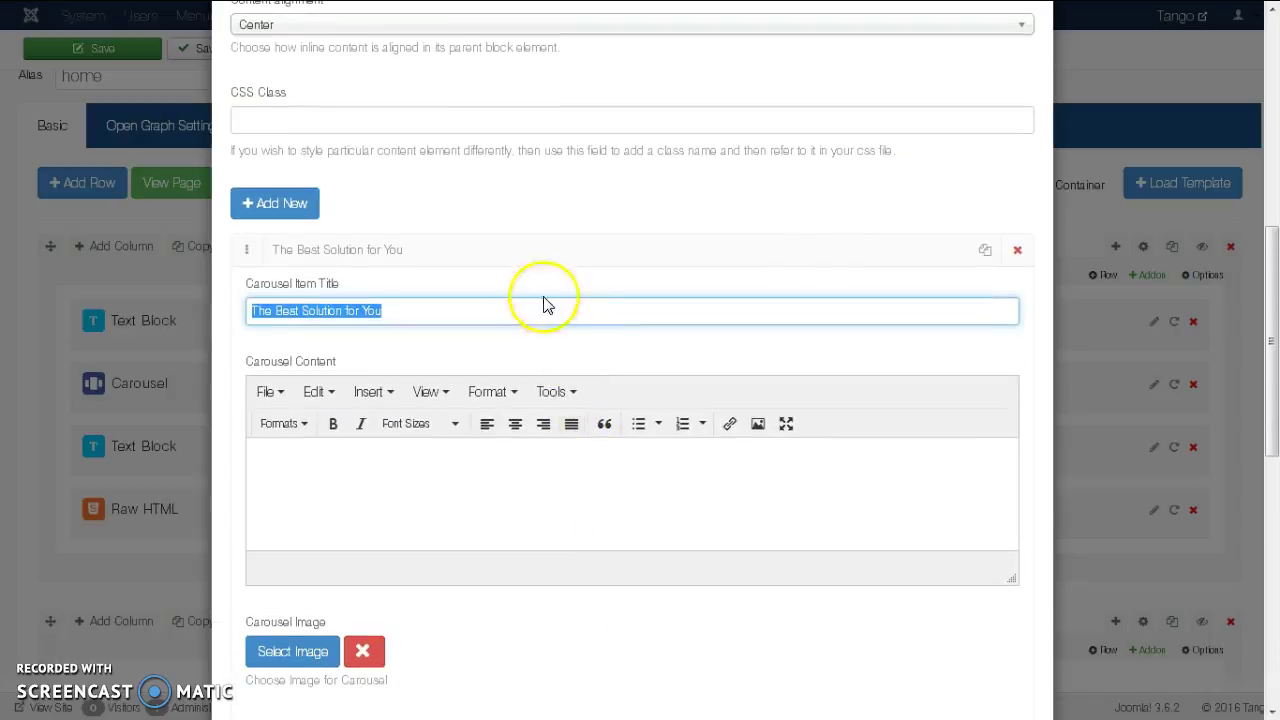
click(543, 308)
click(530, 250)
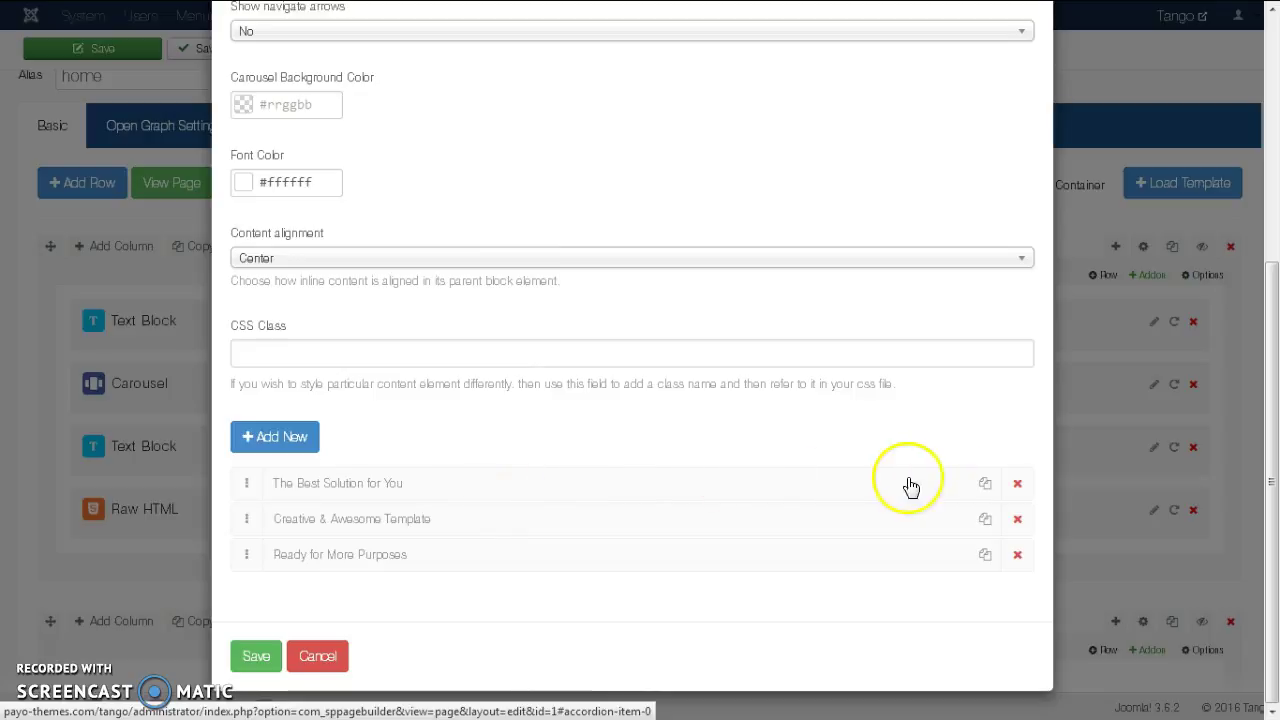
Step: Duplicate the carousel item "The Best Solution for You" and retitle the copy "The Best Solution for You22"
click(986, 488)
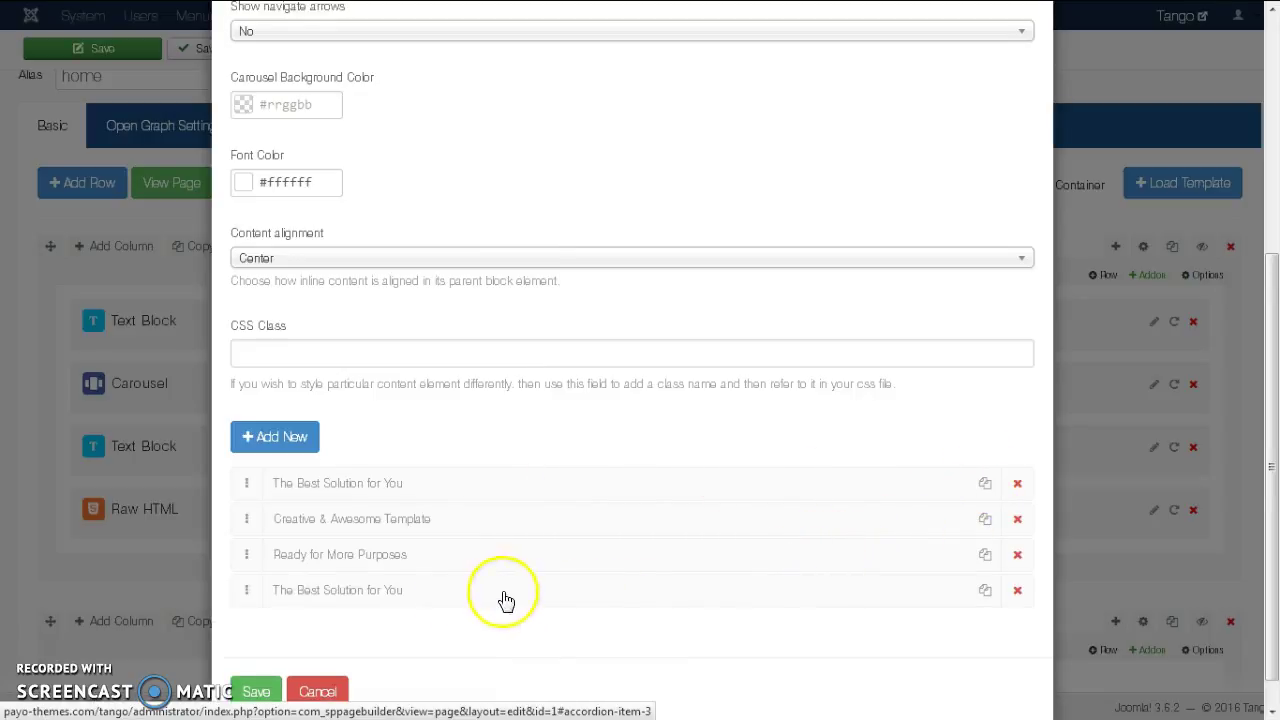
click(565, 582)
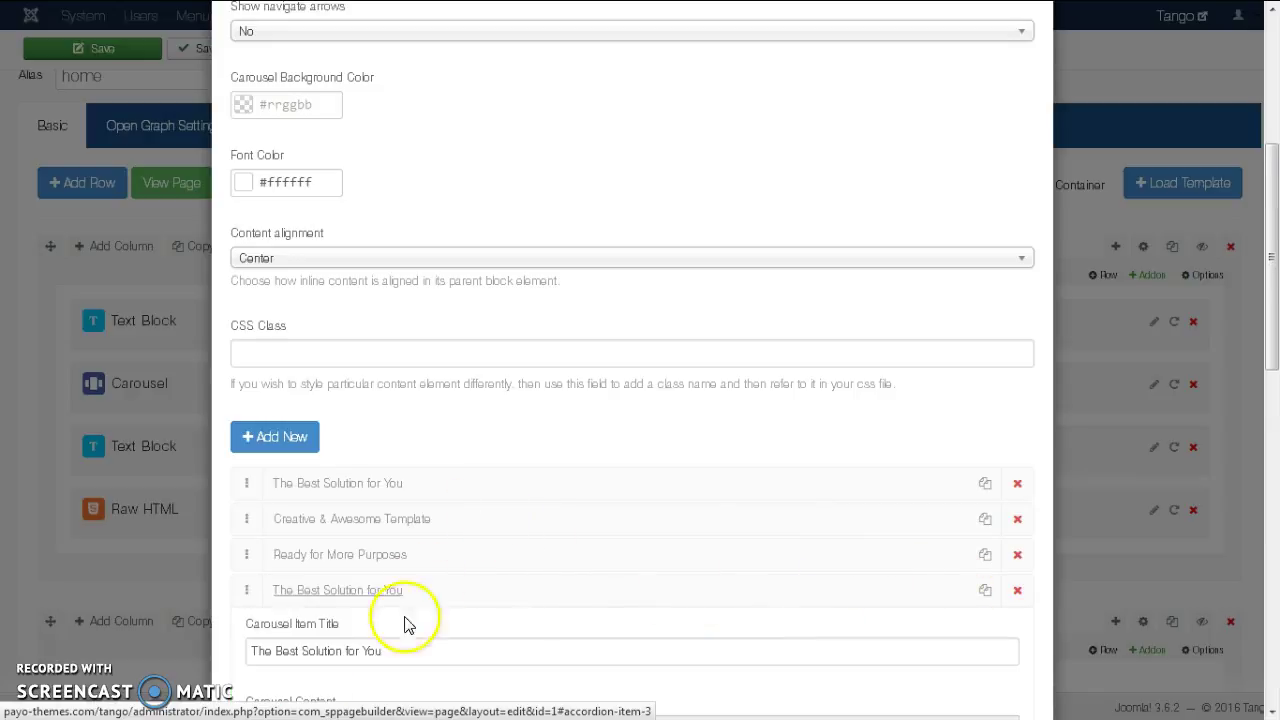
click(399, 649)
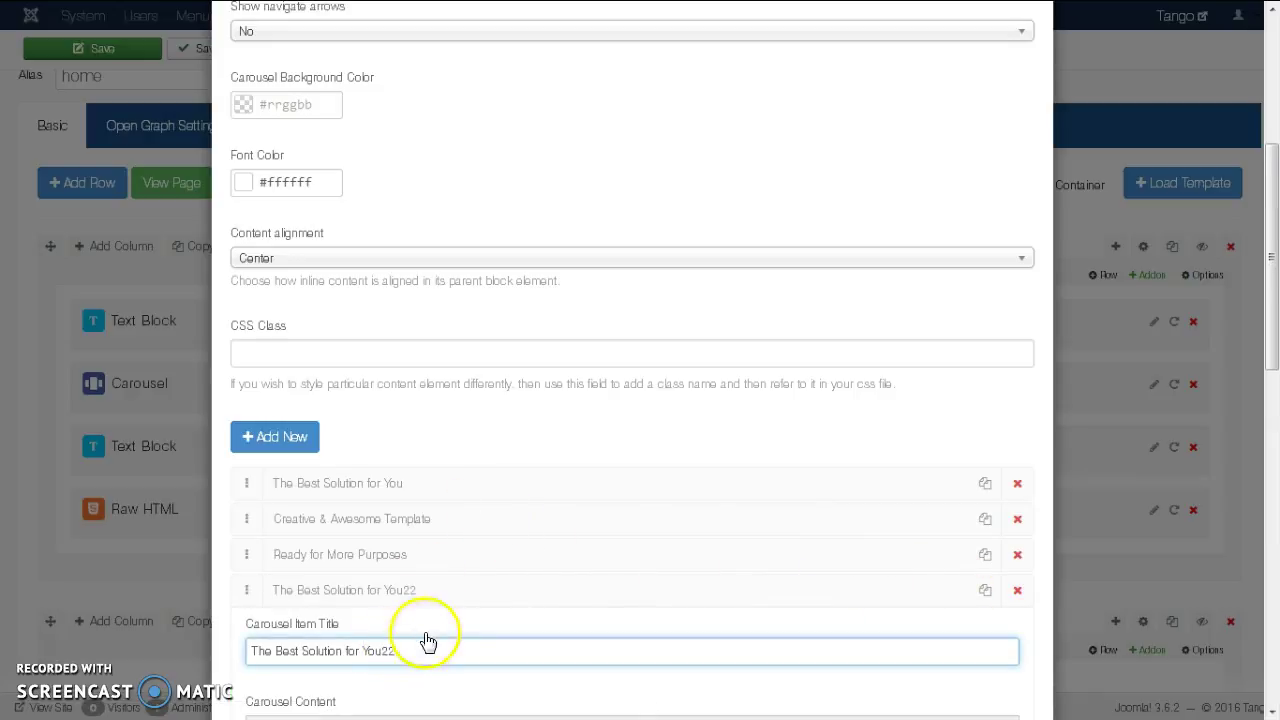
click(500, 600)
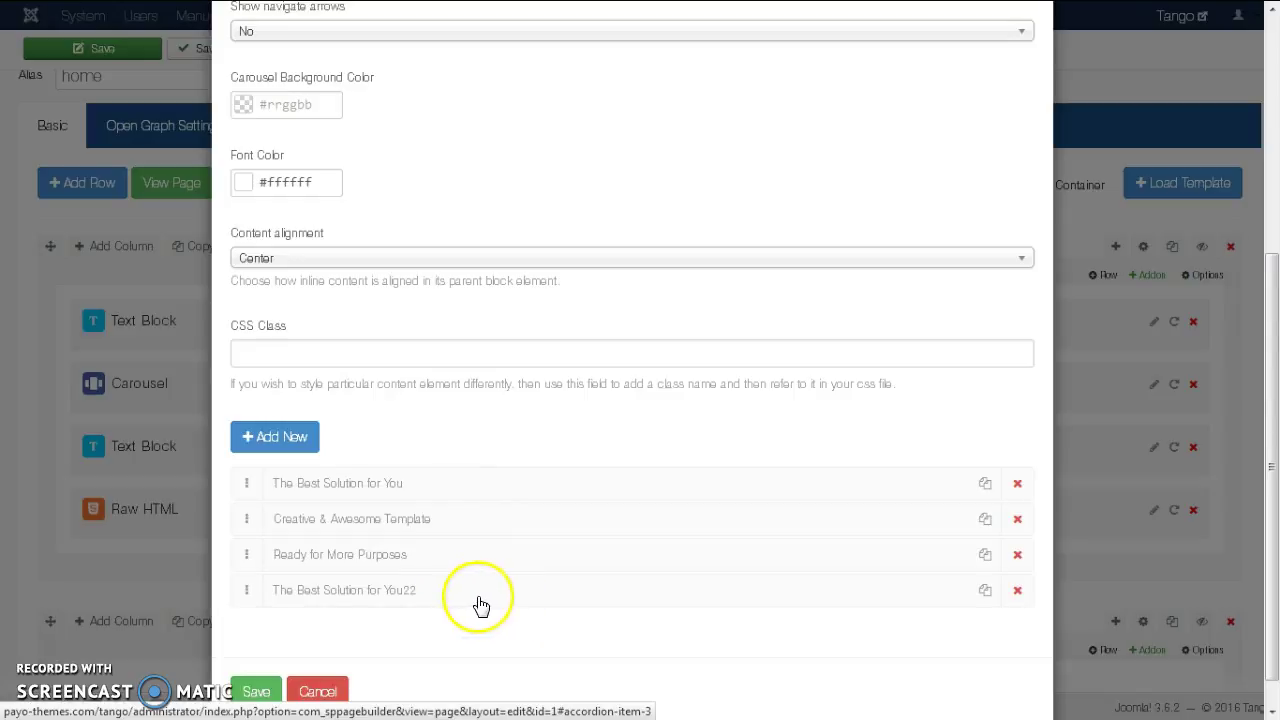
Step: Delete the carousel item "The Best Solution for You22" and close the Carousel settings without saving
click(1017, 591)
click(624, 303)
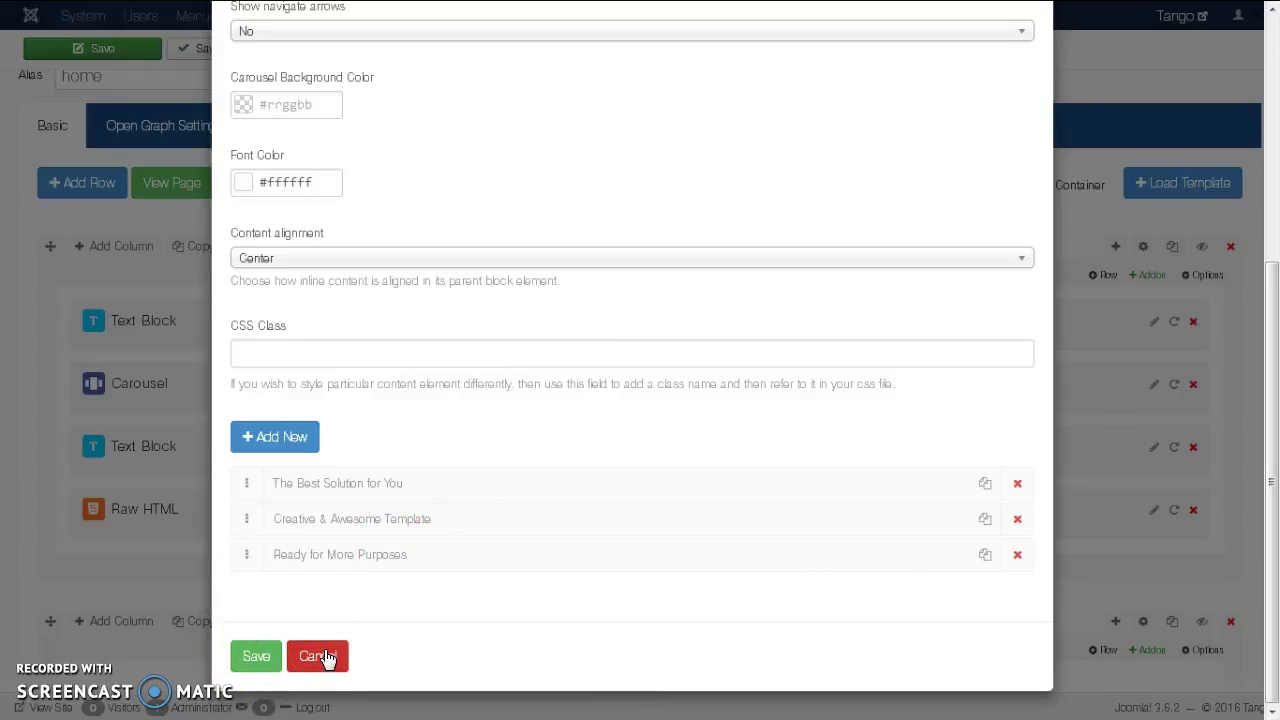
click(316, 657)
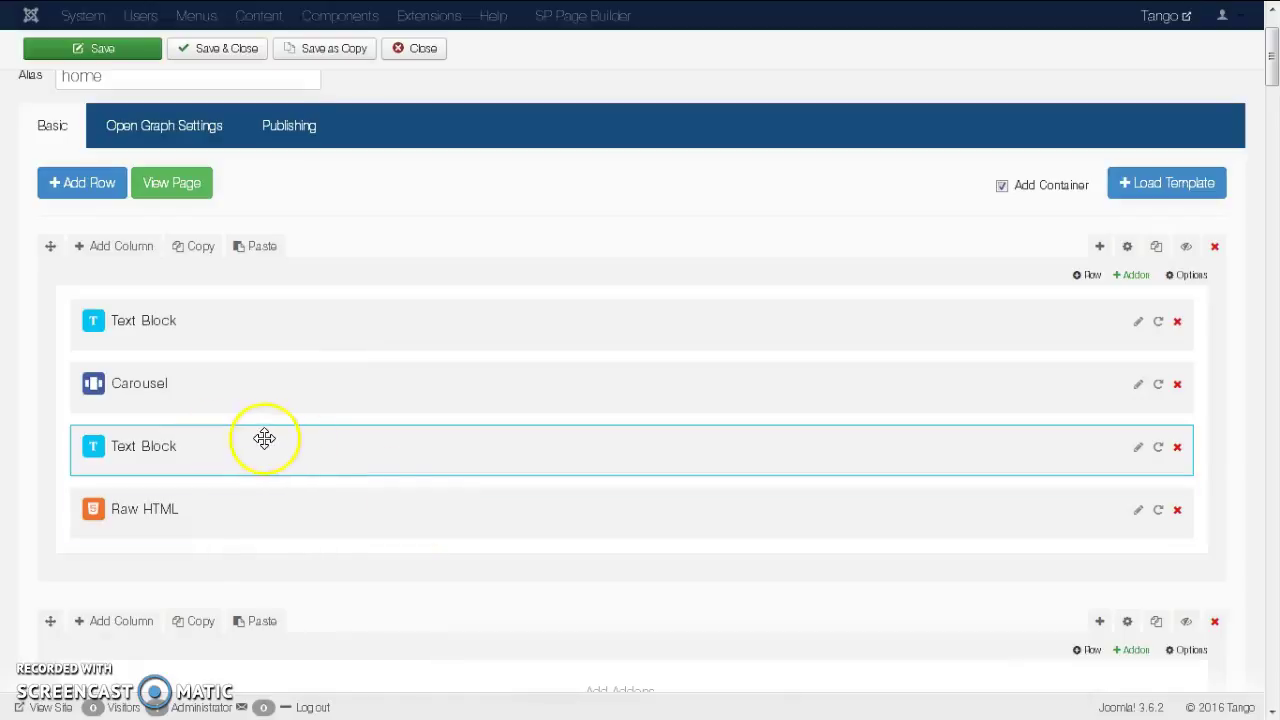
Step: Examine the source code of the second Text Block's content and close the addon settings without saving
scroll(408, 451, down, 1)
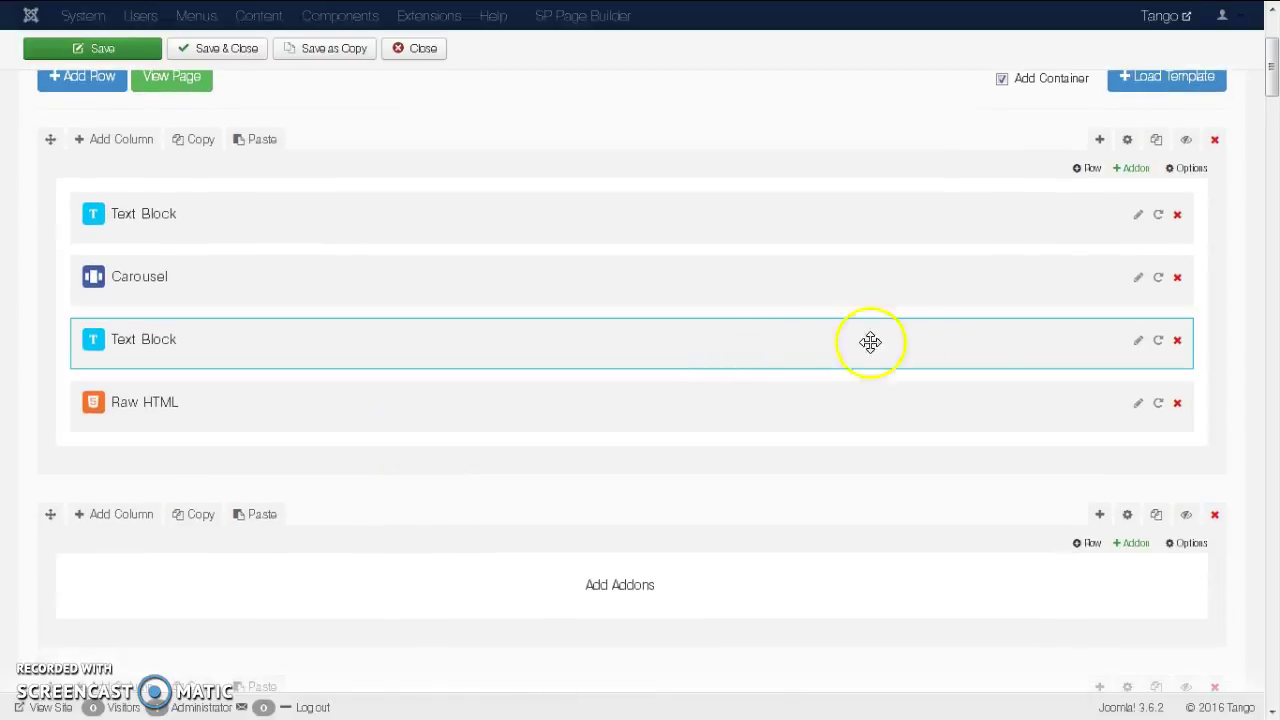
click(1138, 343)
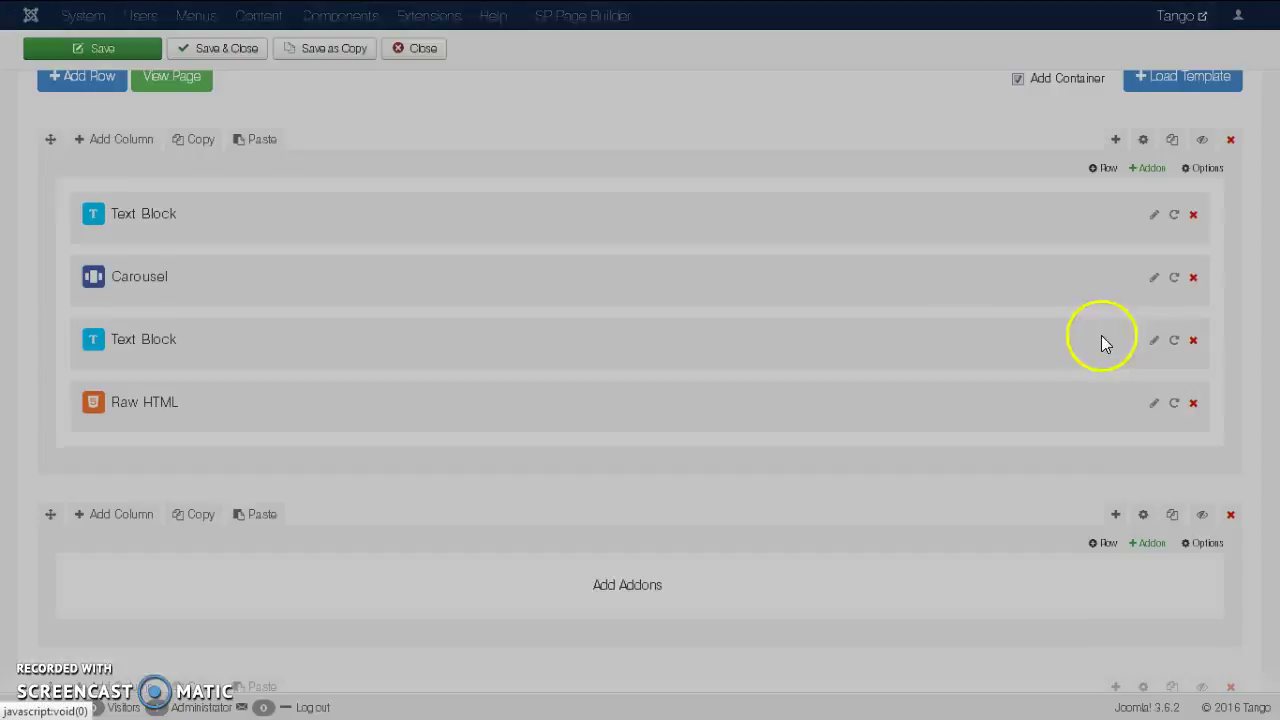
scroll(829, 334, down, 6)
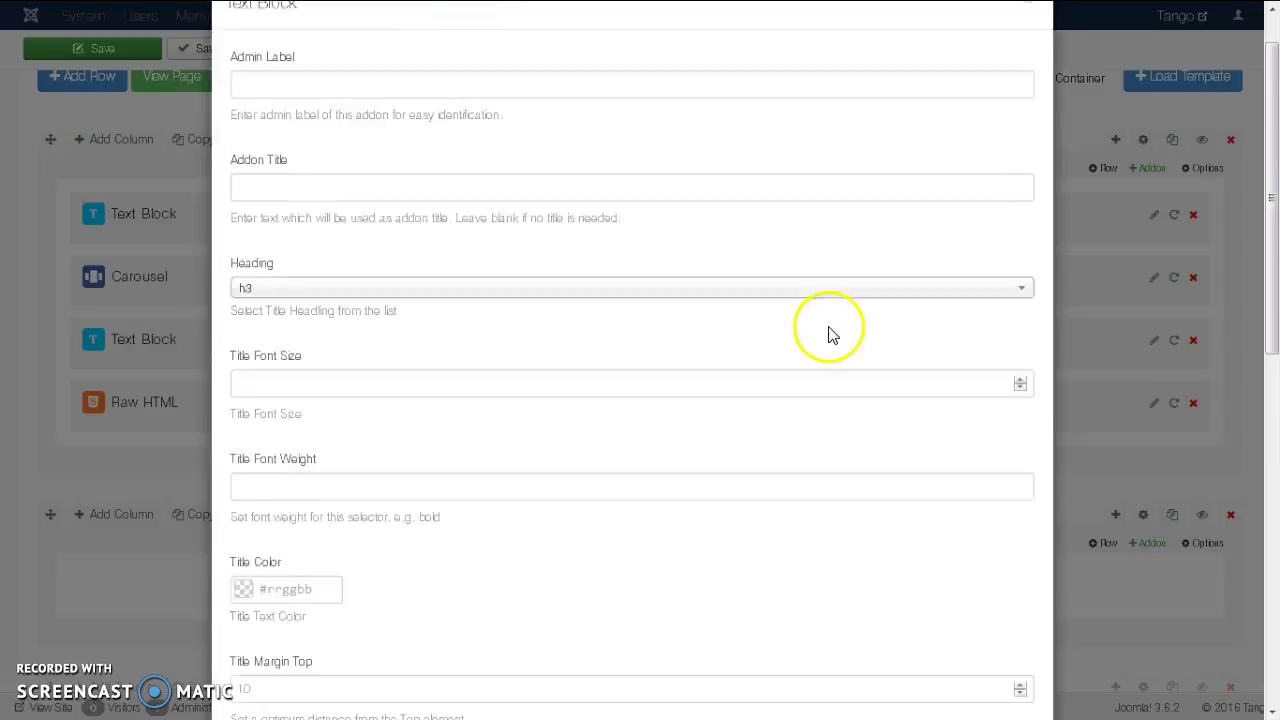
scroll(745, 403, down, 2)
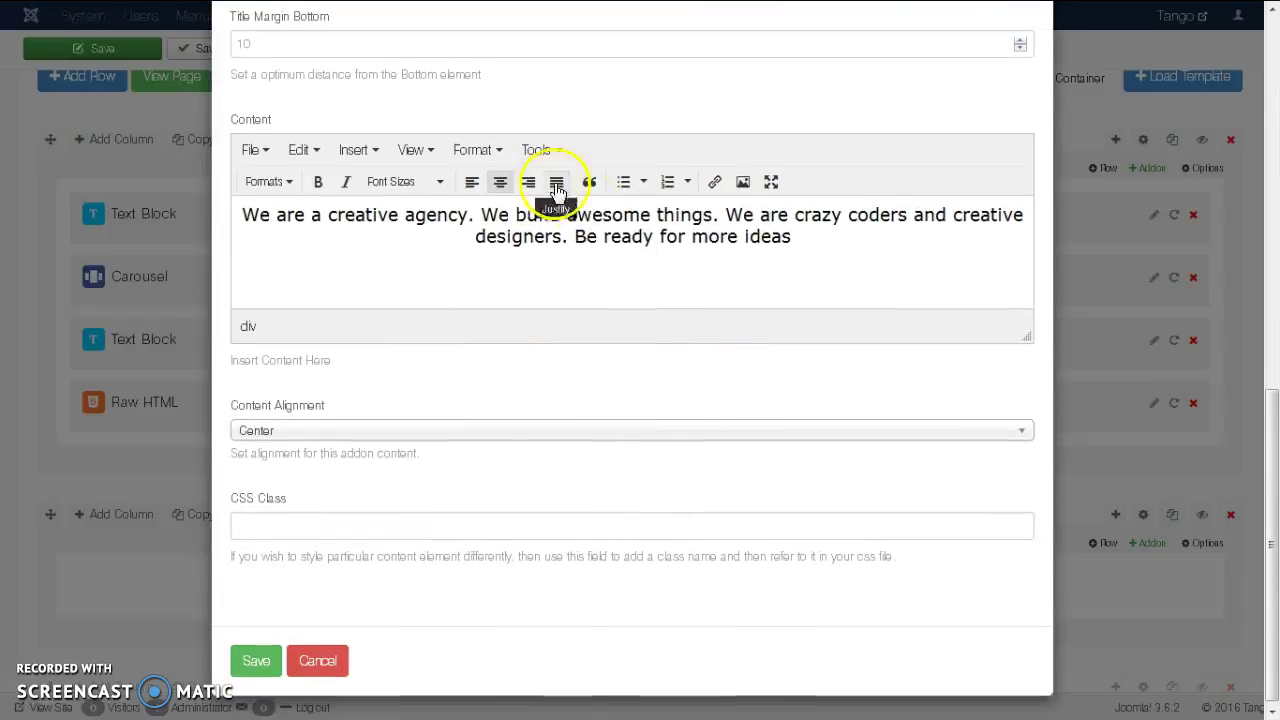
click(545, 150)
click(560, 184)
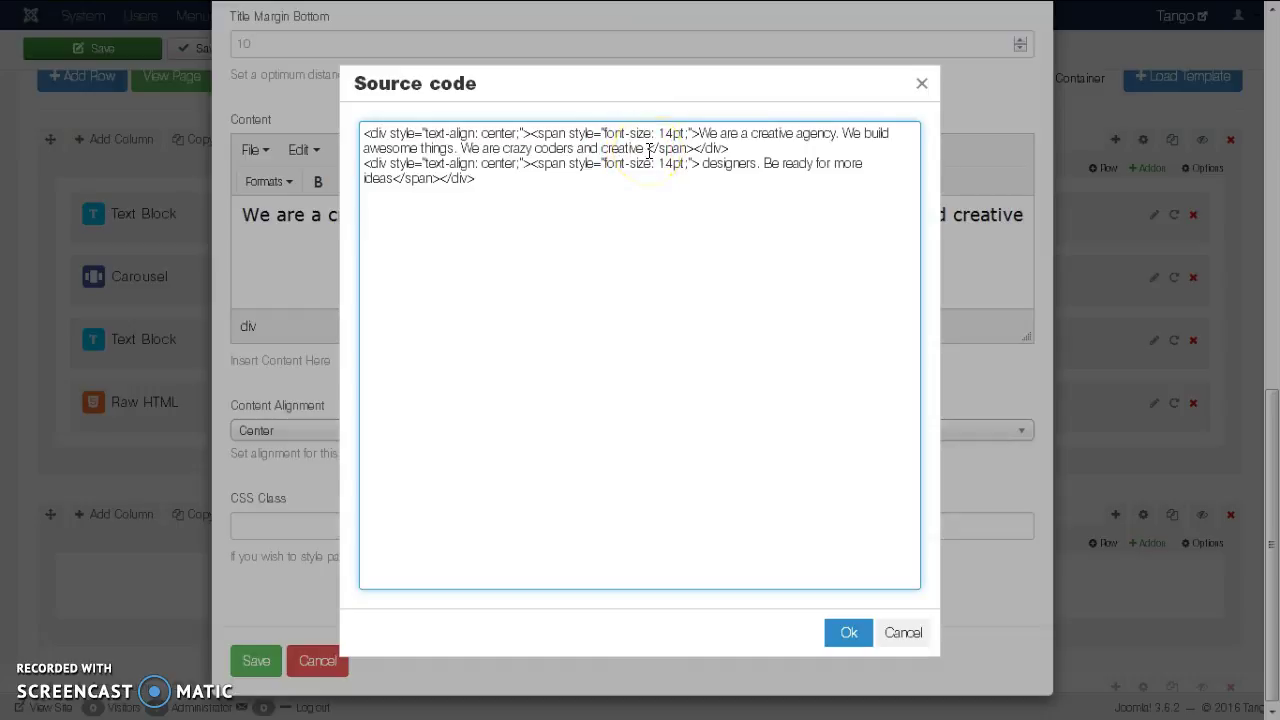
key(Escape)
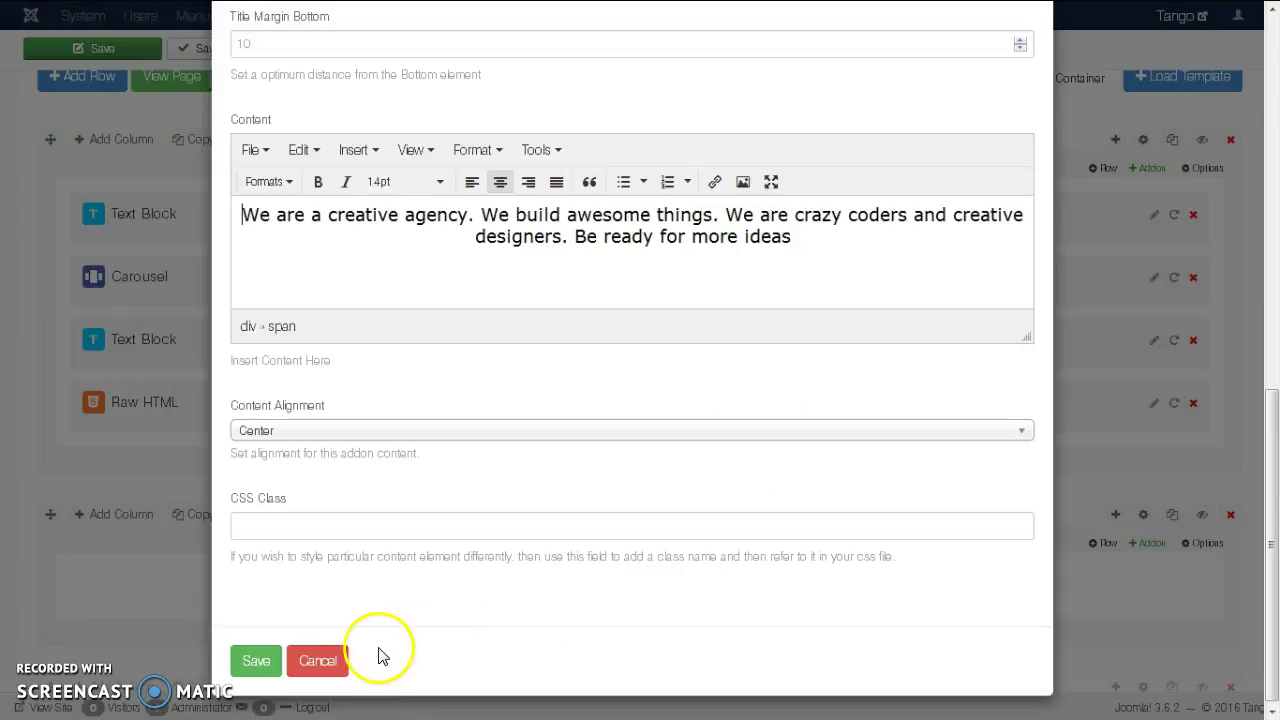
click(317, 661)
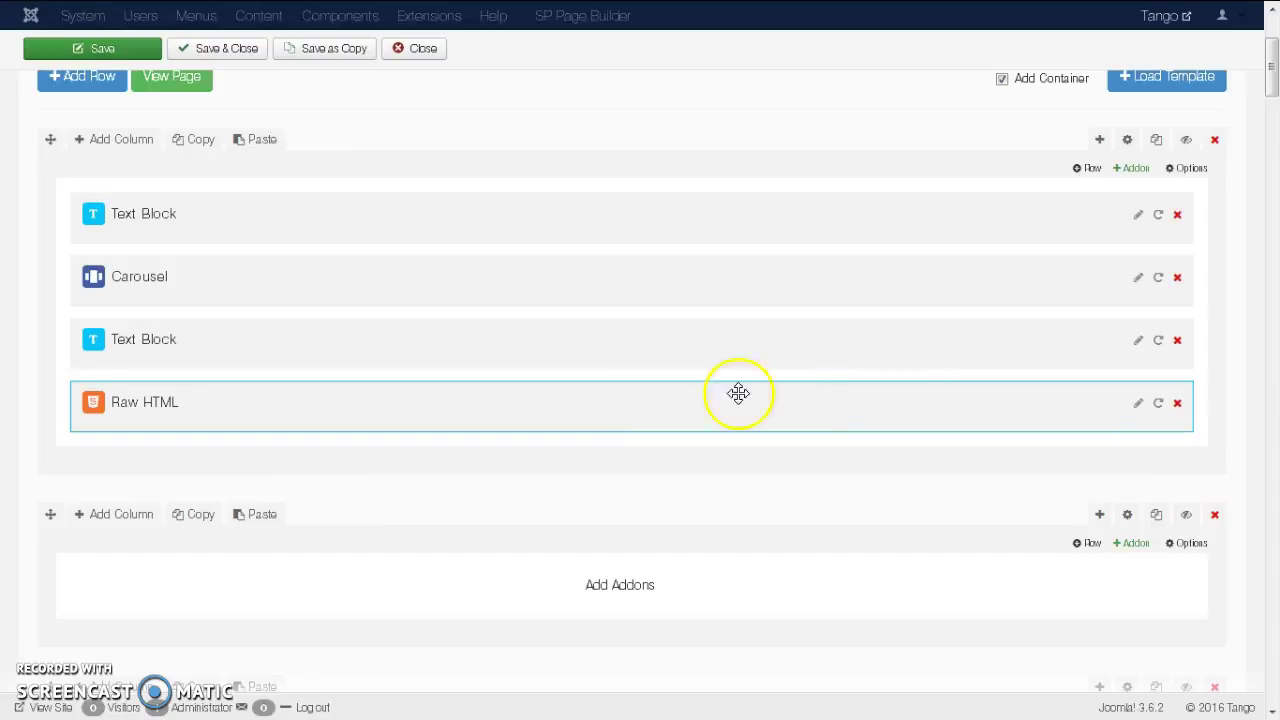
Step: Examine the link code in the Raw HTML addon of the first row and close its settings without saving
click(1137, 410)
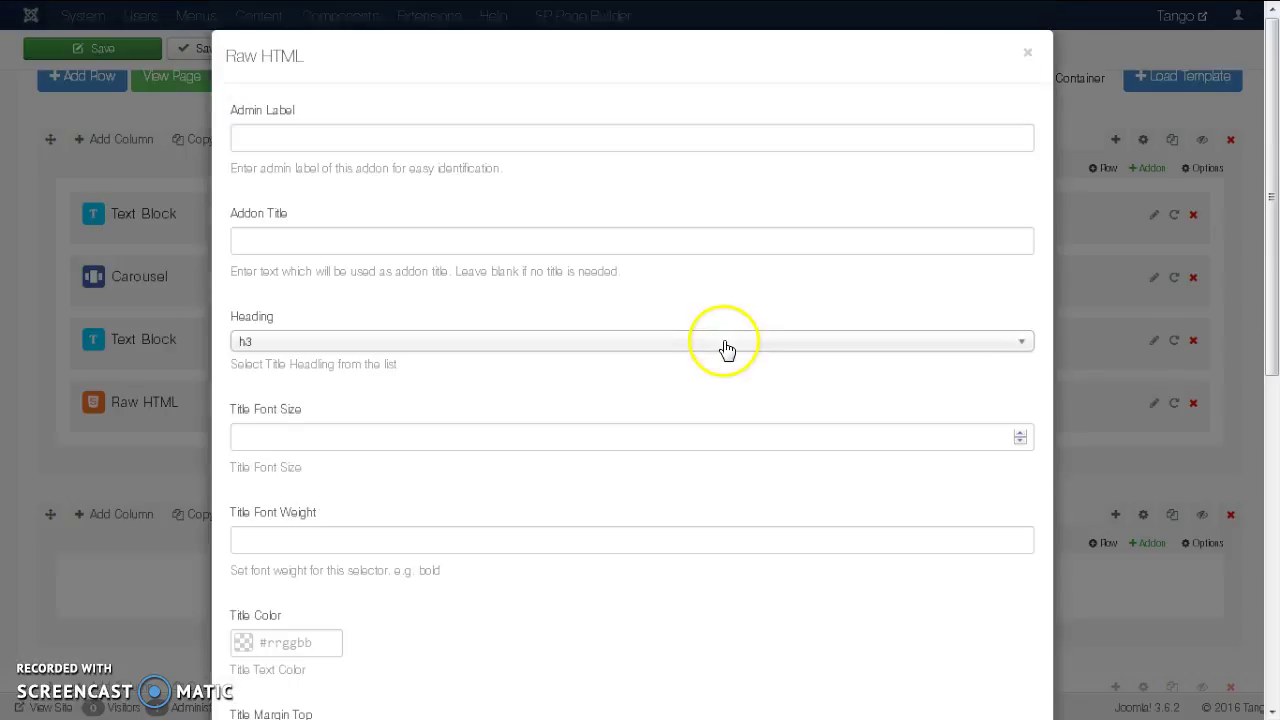
scroll(726, 349, down, 3)
scroll(716, 342, down, 3)
drag(651, 363, 165, 357)
click(315, 676)
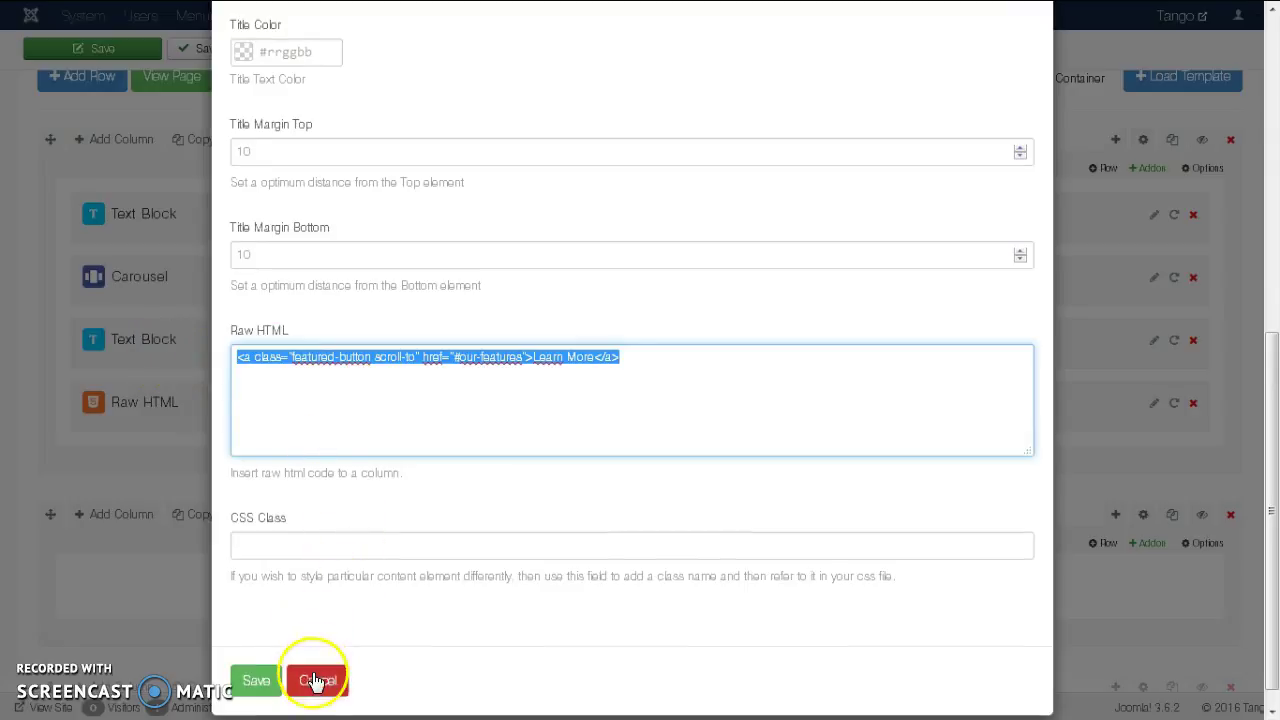
Step: Examine the type and selected module of the Joomla Module addon and close its settings without saving
scroll(390, 470, down, 2)
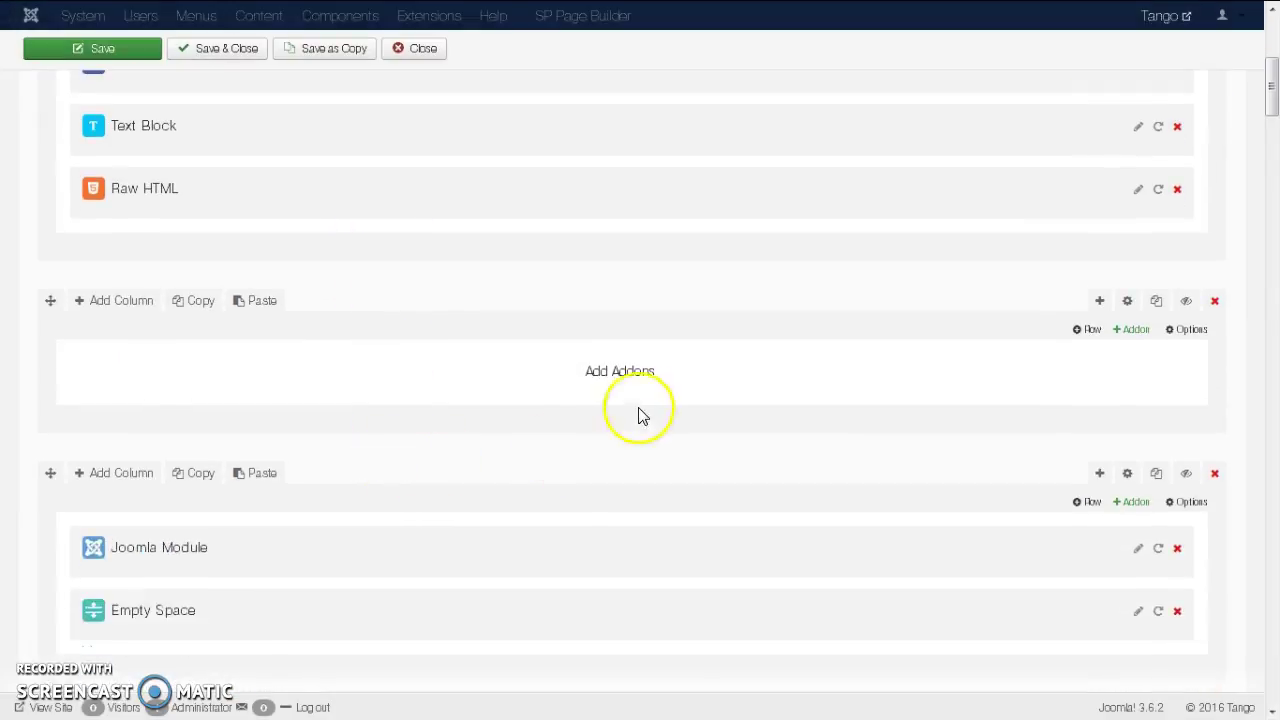
scroll(562, 381, down, 2)
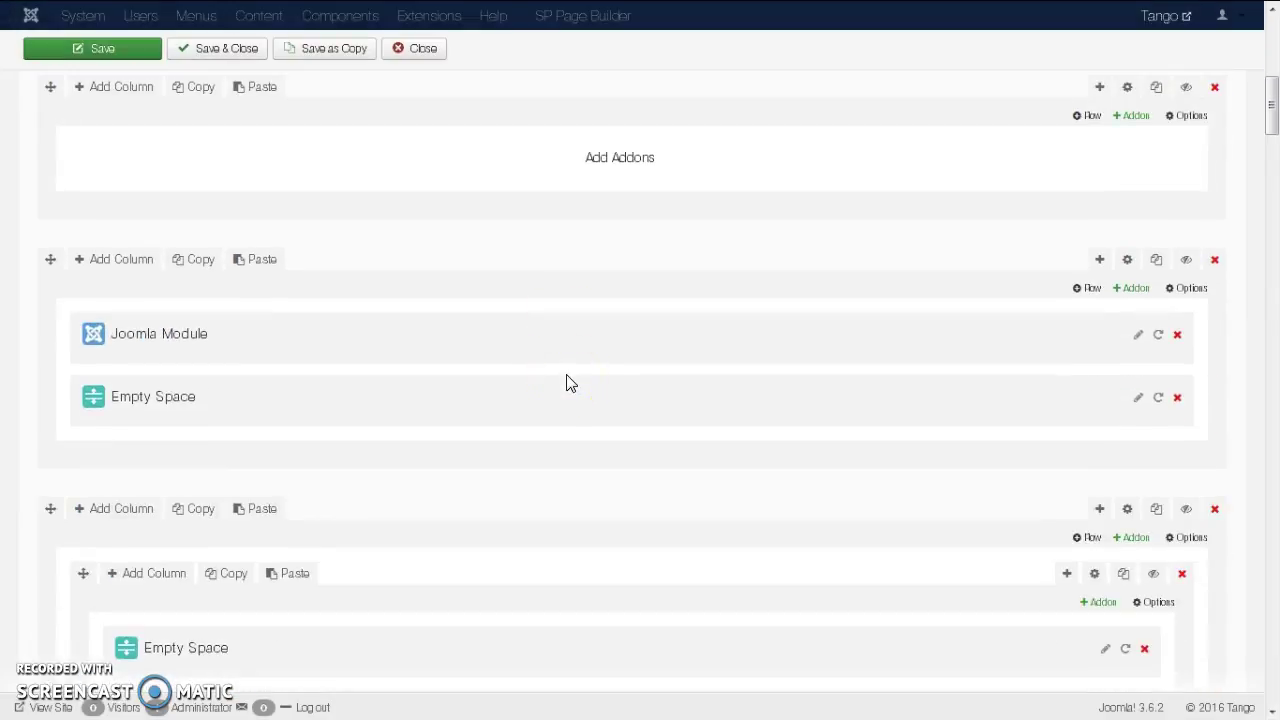
click(1138, 337)
scroll(743, 343, down, 6)
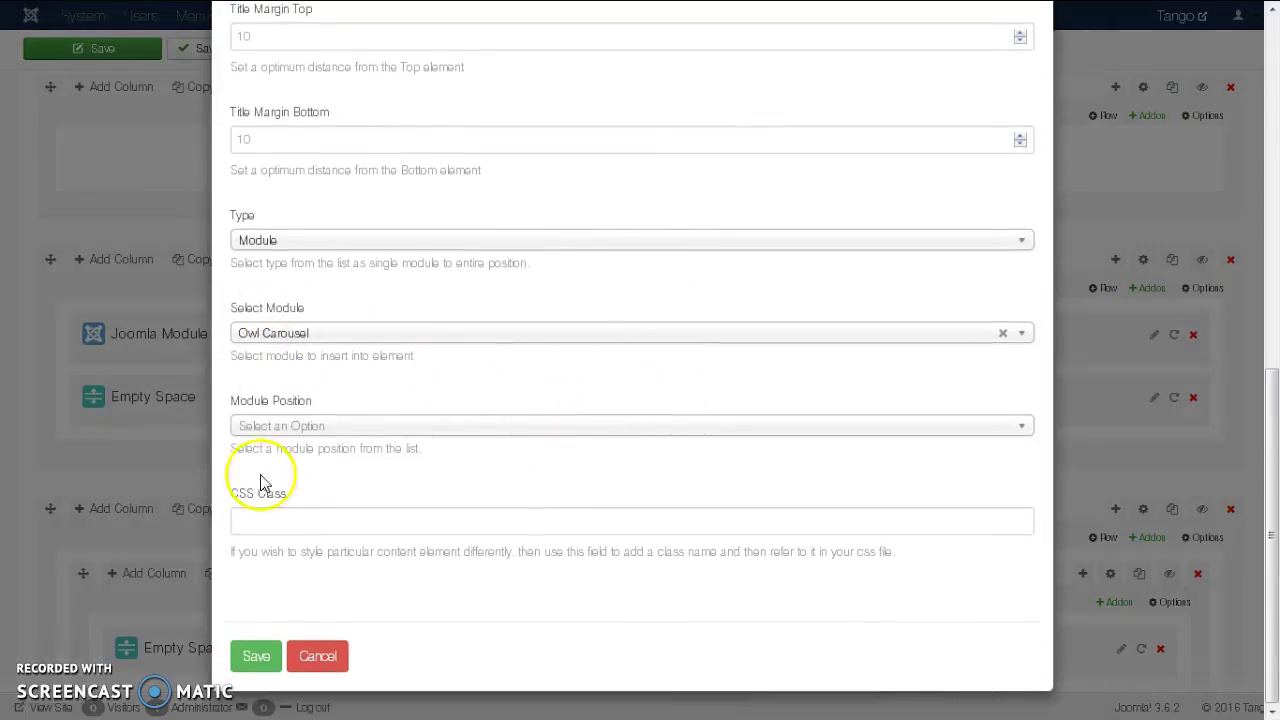
click(309, 655)
Step: Open the options of the row containing the "Our Features" text block and examine its Section ID
scroll(287, 575, down, 1)
scroll(287, 575, down, 1)
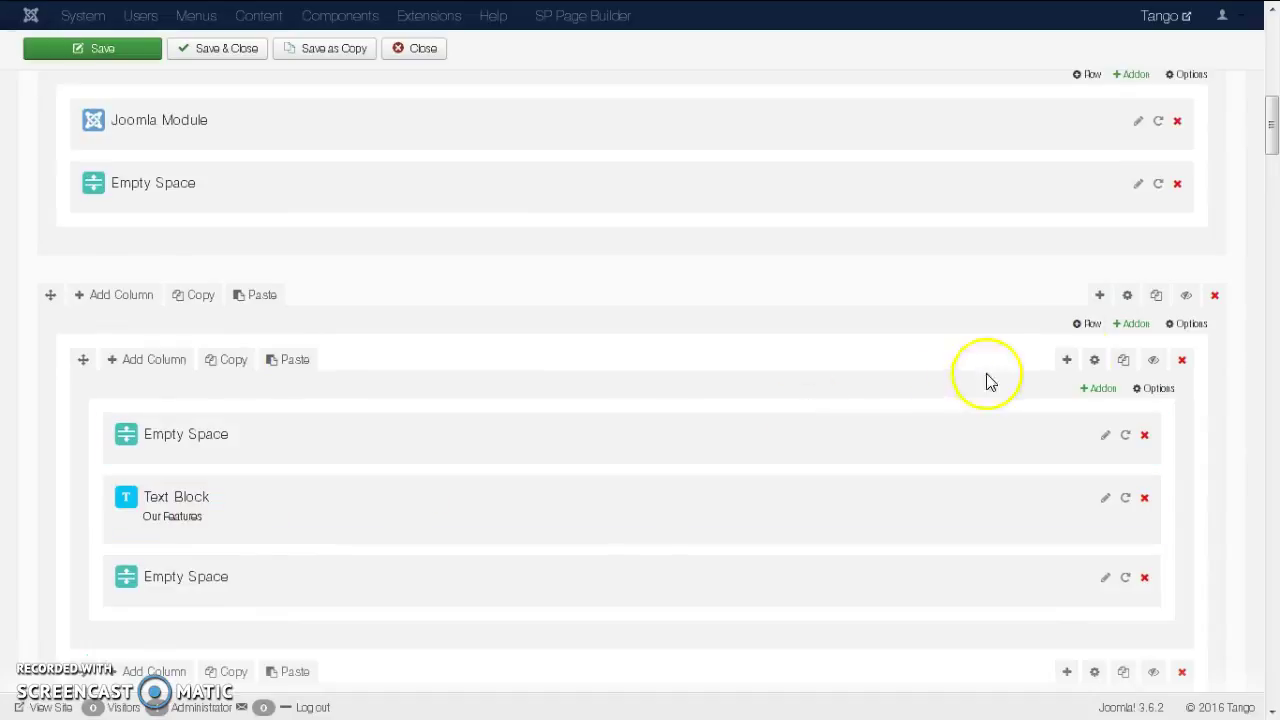
click(1120, 296)
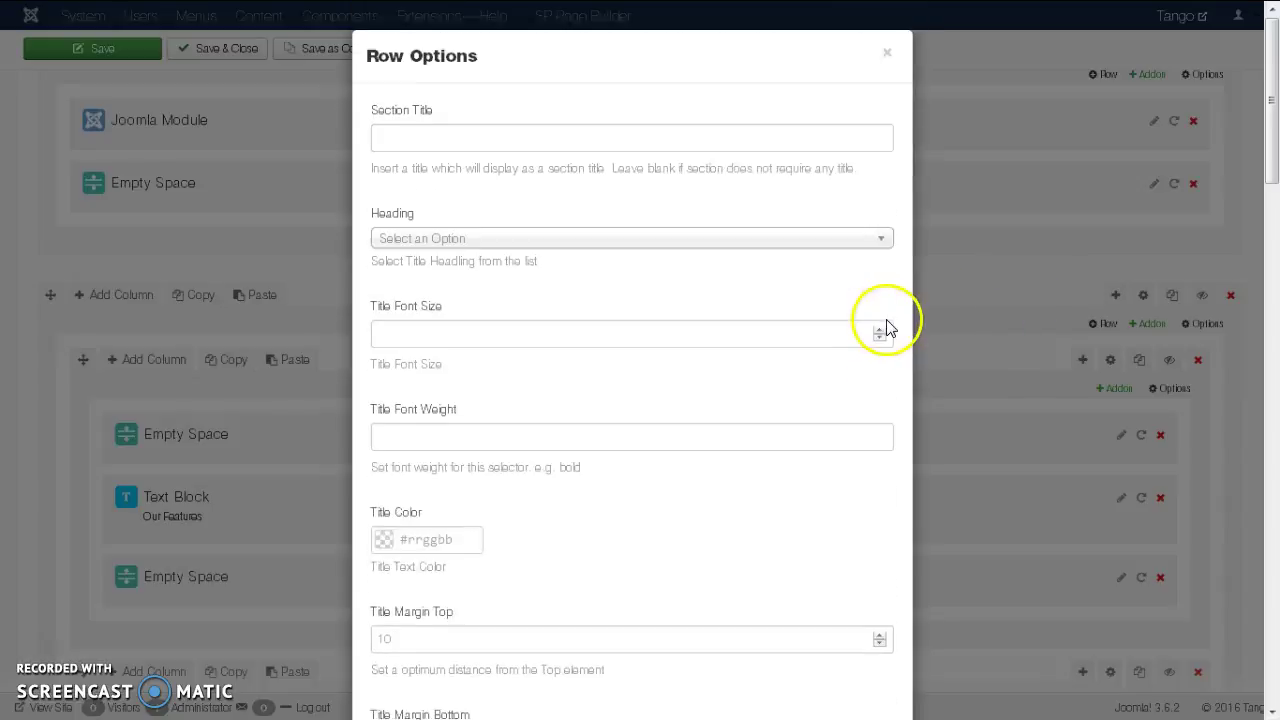
scroll(766, 363, down, 10)
scroll(766, 375, down, 5)
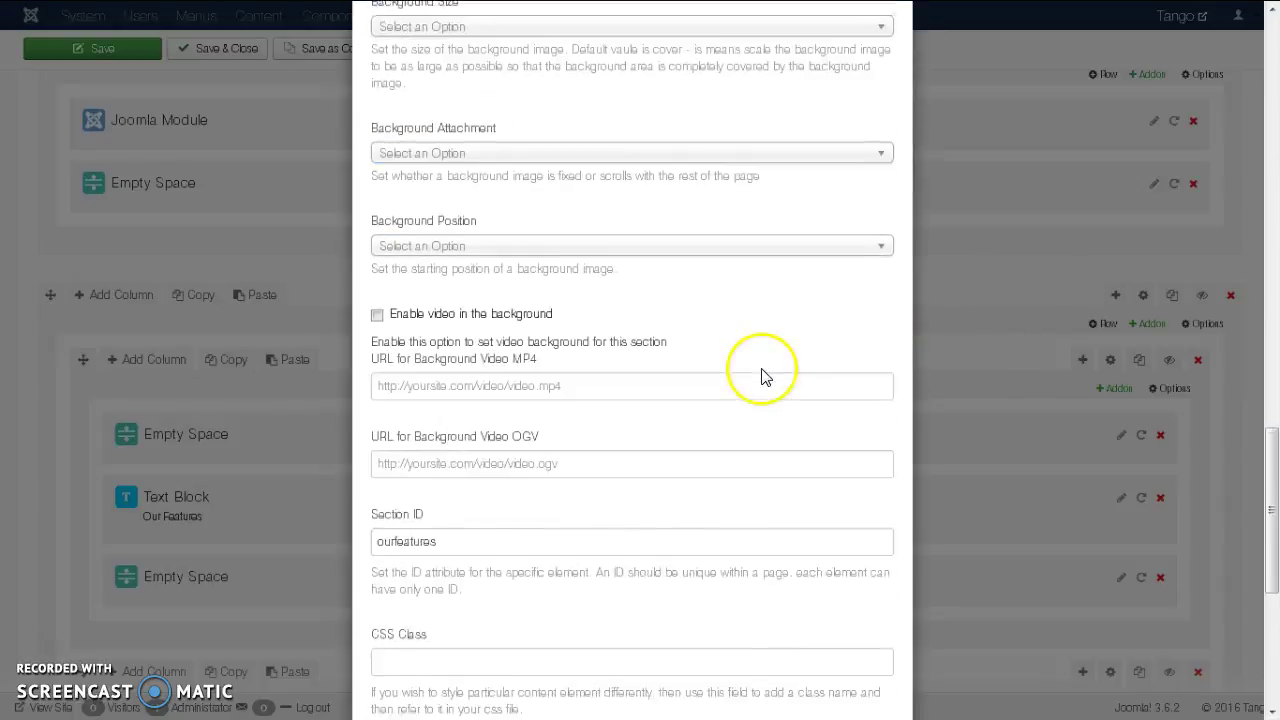
triple_click(381, 310)
drag(445, 330, 366, 323)
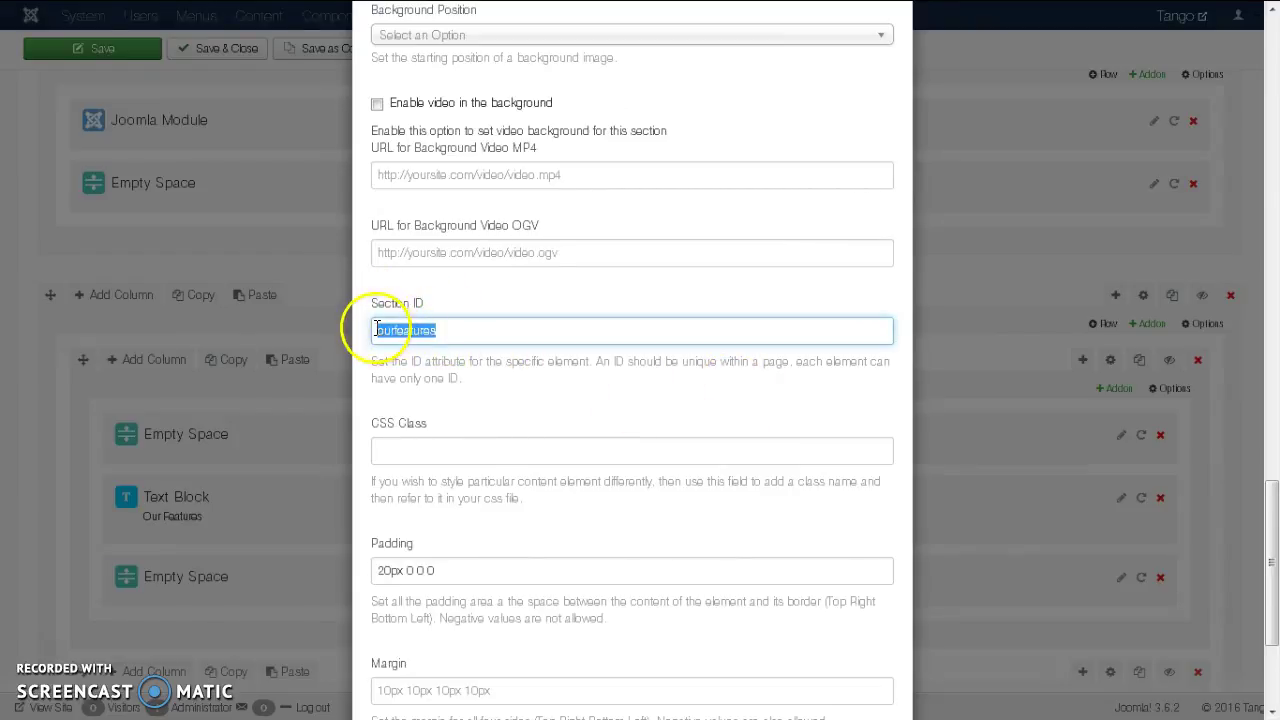
Step: Enter "this is your link" as the row's CSS class, clear it and close the row options without applying
click(423, 443)
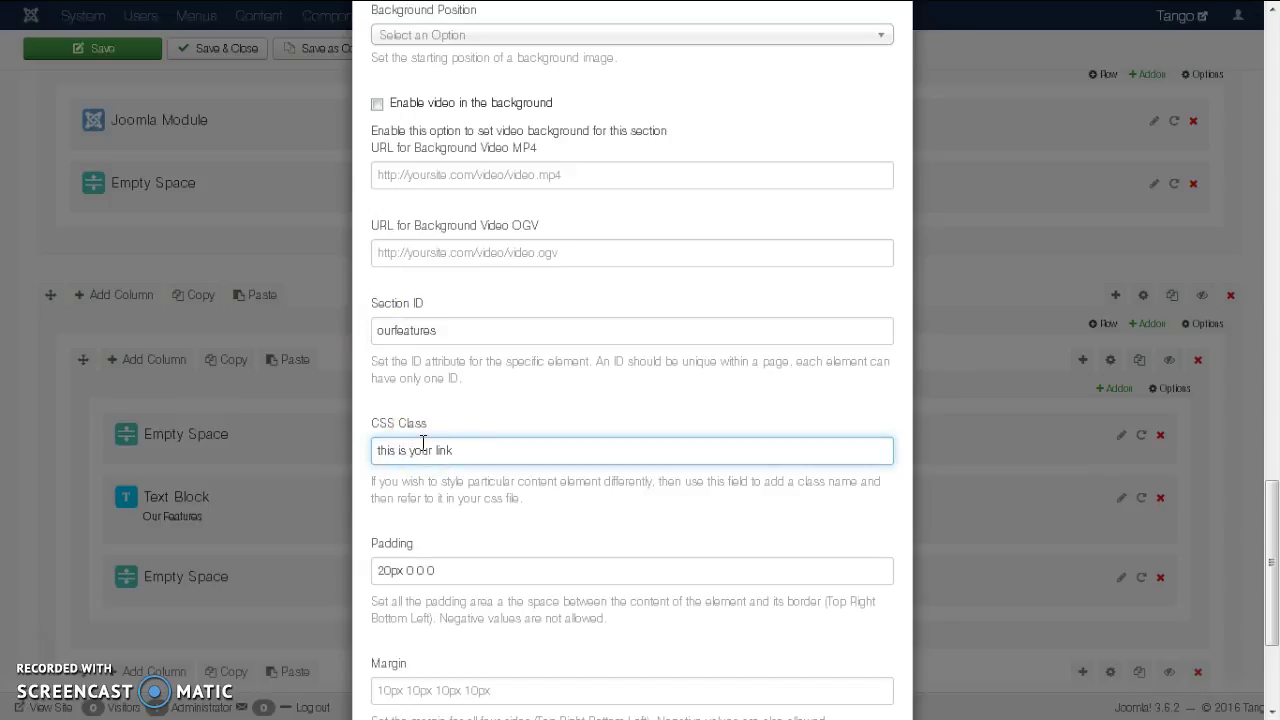
drag(451, 335, 345, 321)
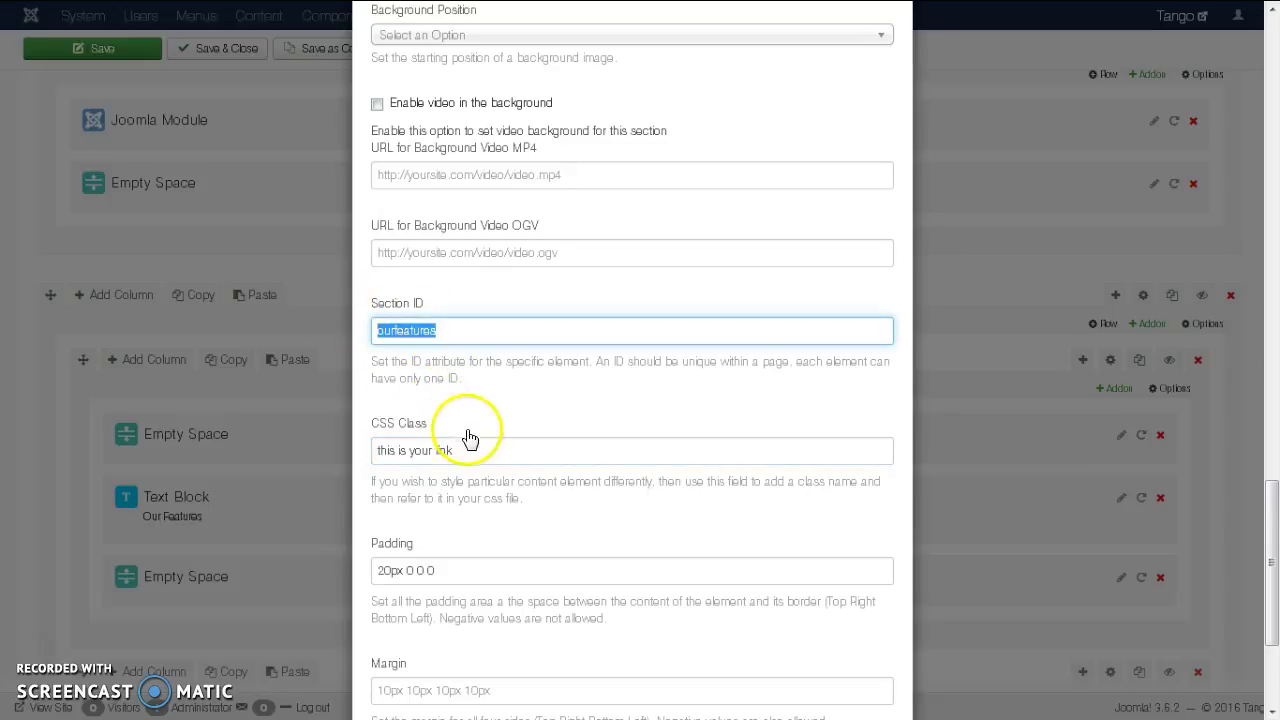
drag(470, 449, 349, 443)
key(BackSpace)
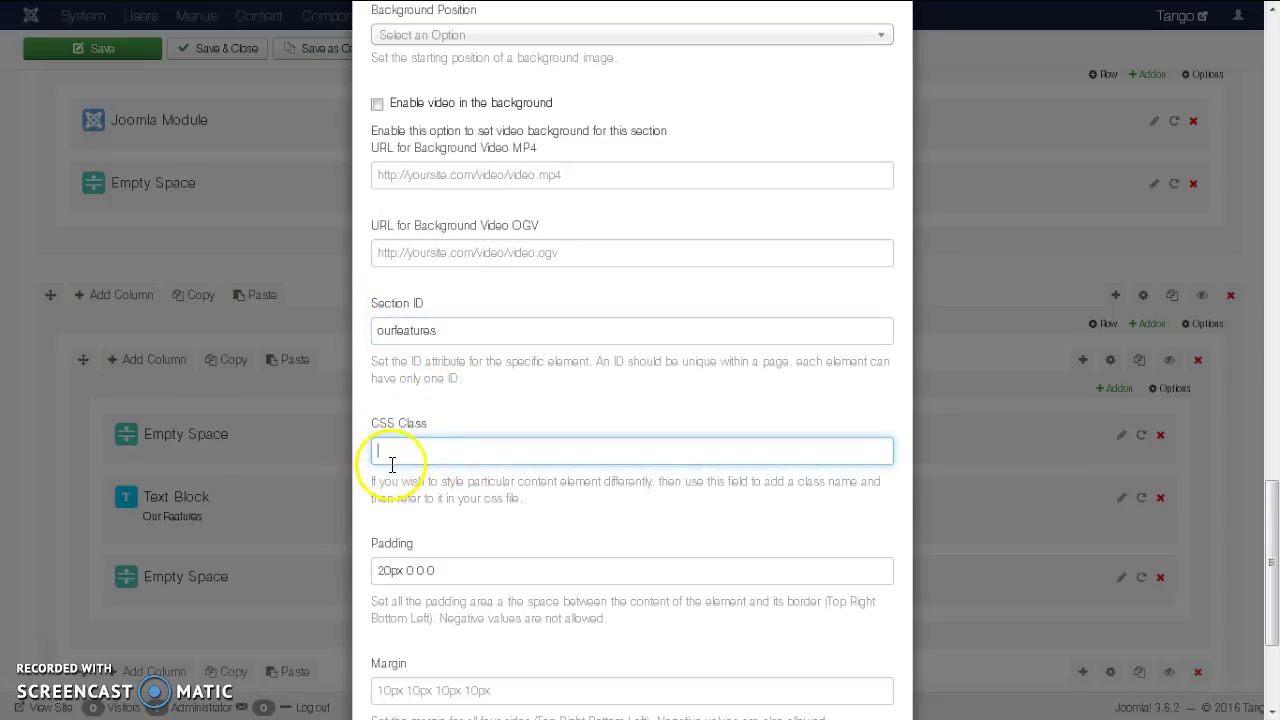
scroll(400, 450, down, 3)
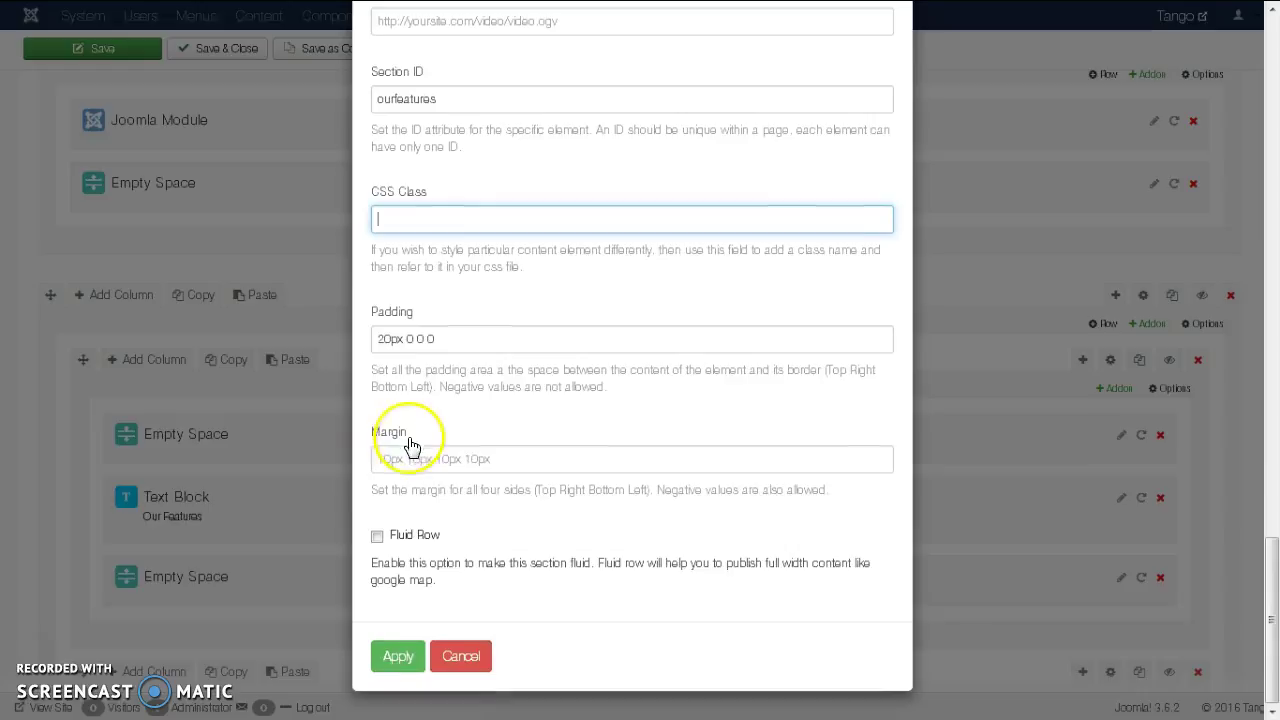
click(459, 659)
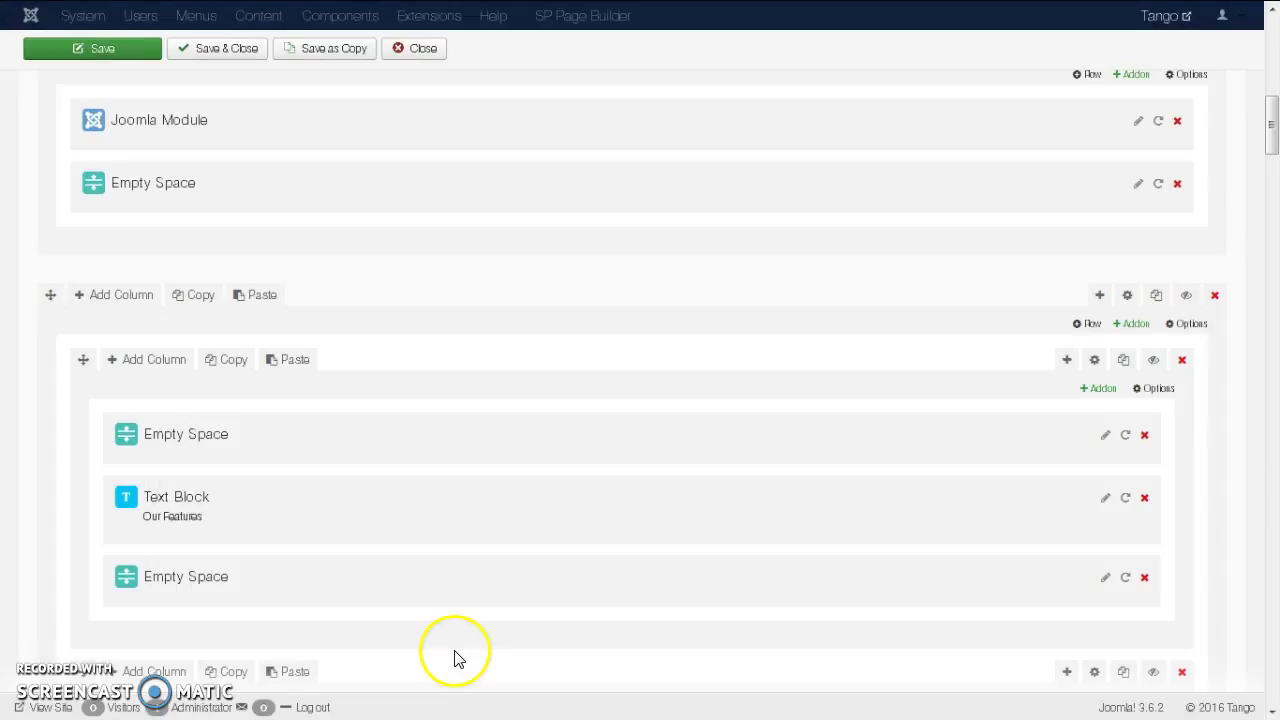
Step: Examine the title, content source code and CSS class of the "Our Features" Text Block and close its settings without saving
click(1105, 499)
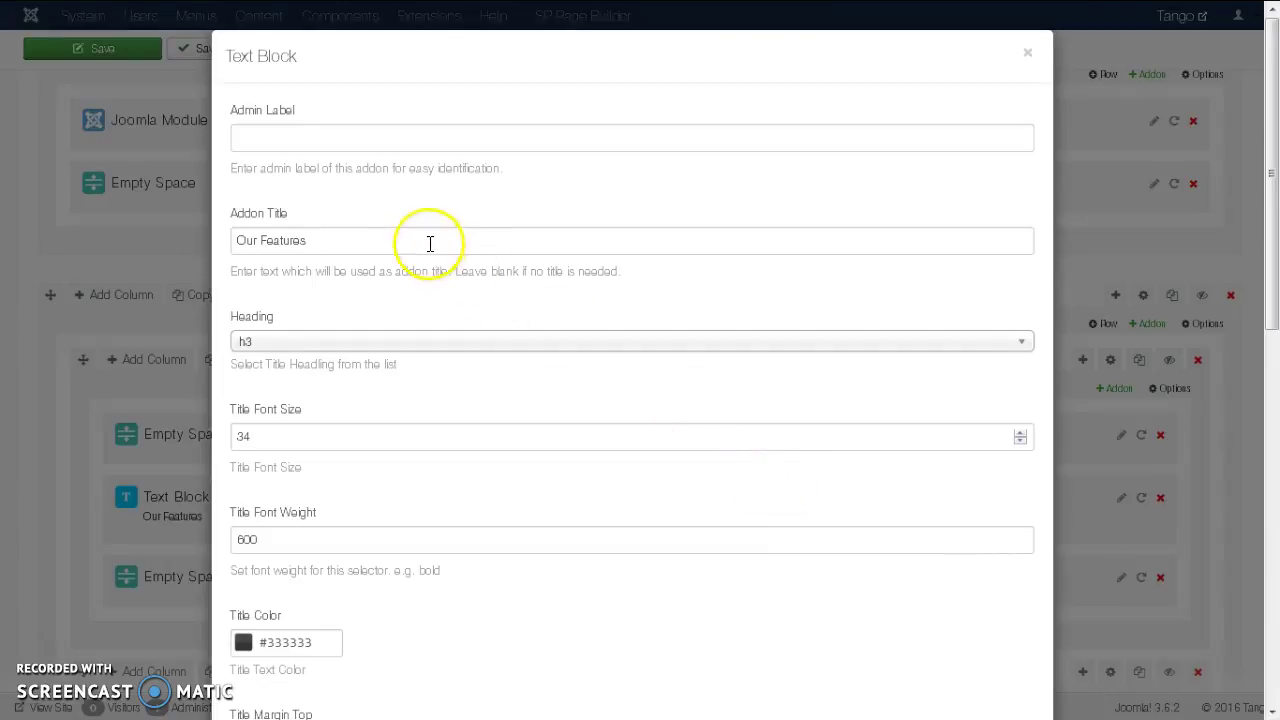
drag(432, 244, 212, 240)
scroll(400, 363, down, 3)
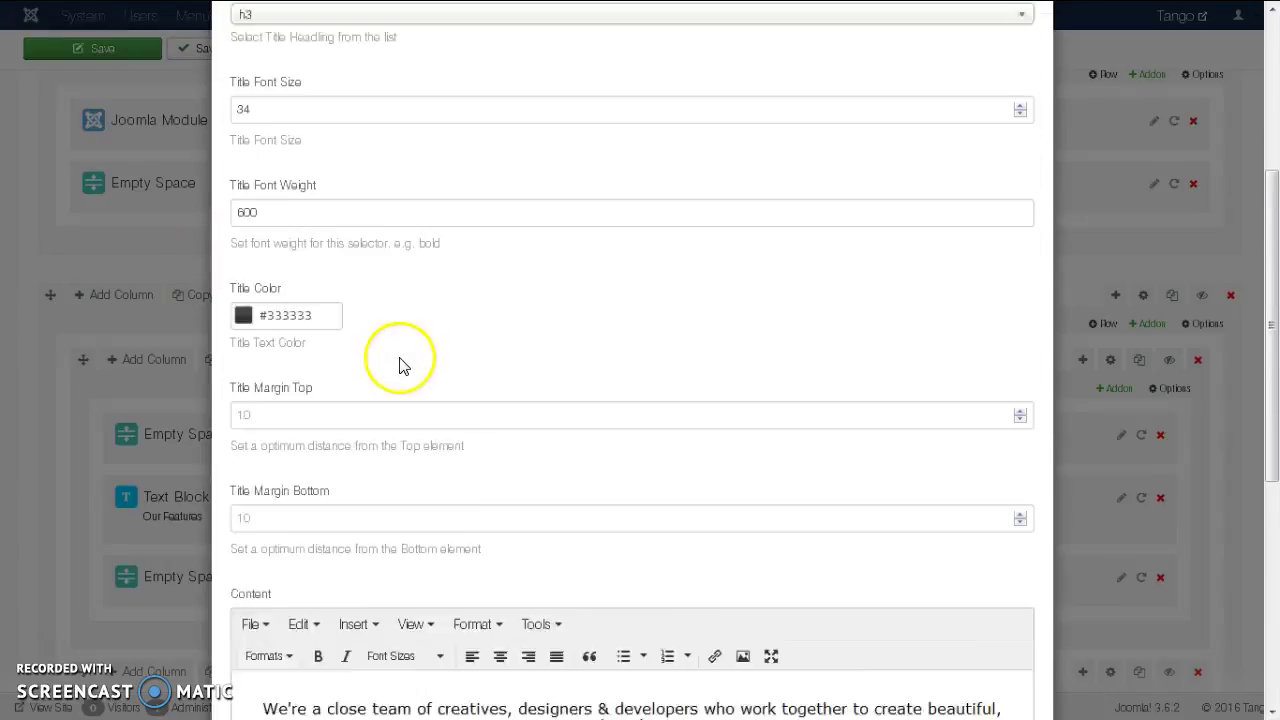
scroll(400, 365, down, 3)
click(558, 405)
click(562, 432)
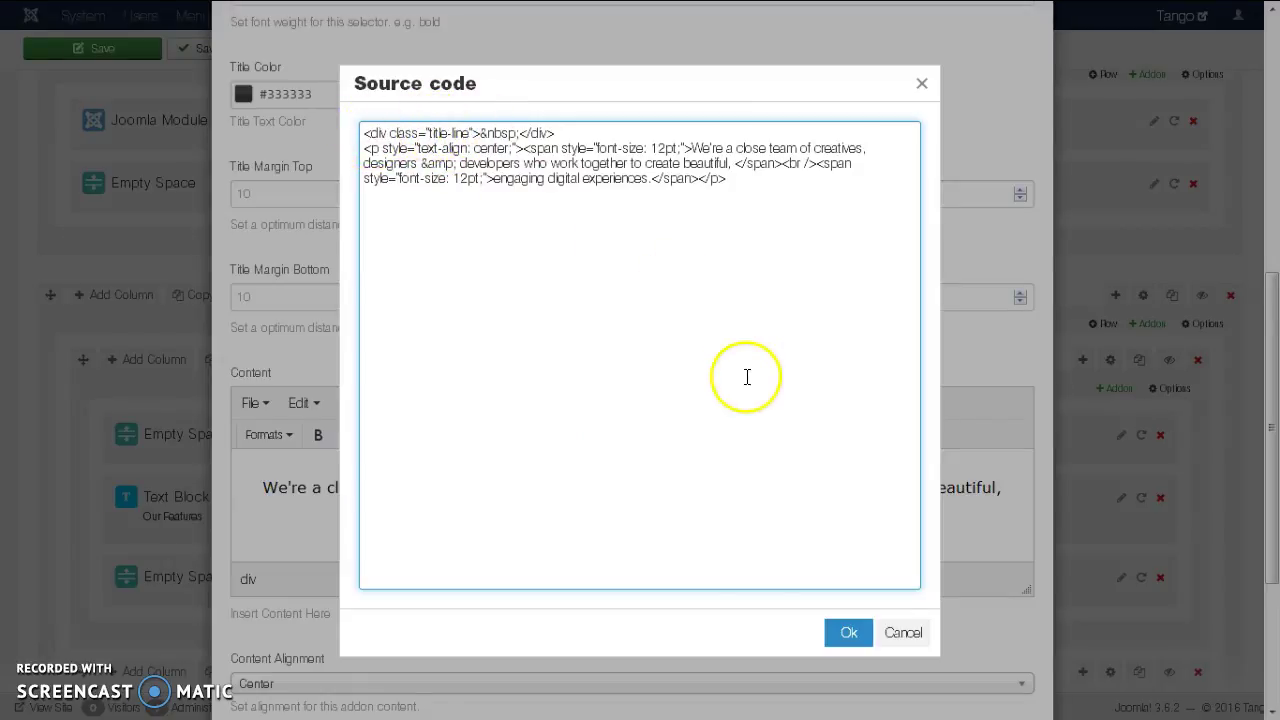
click(900, 636)
scroll(680, 520, down, 5)
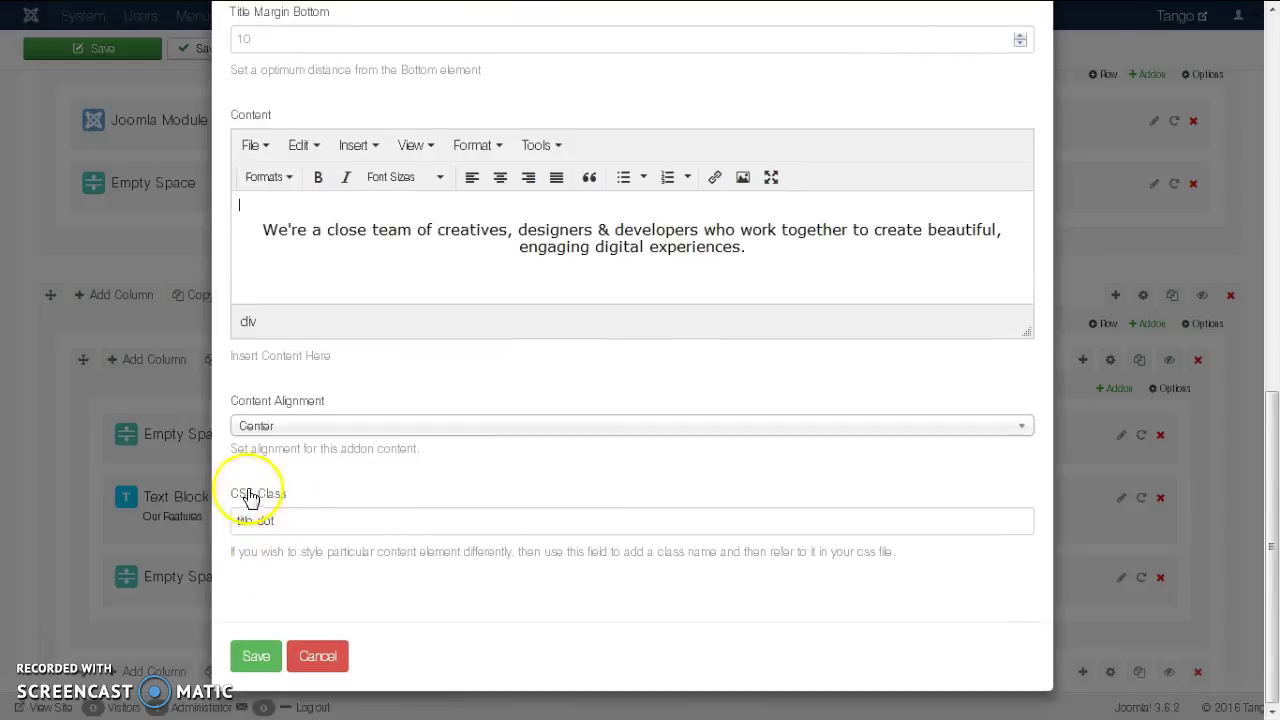
click(326, 659)
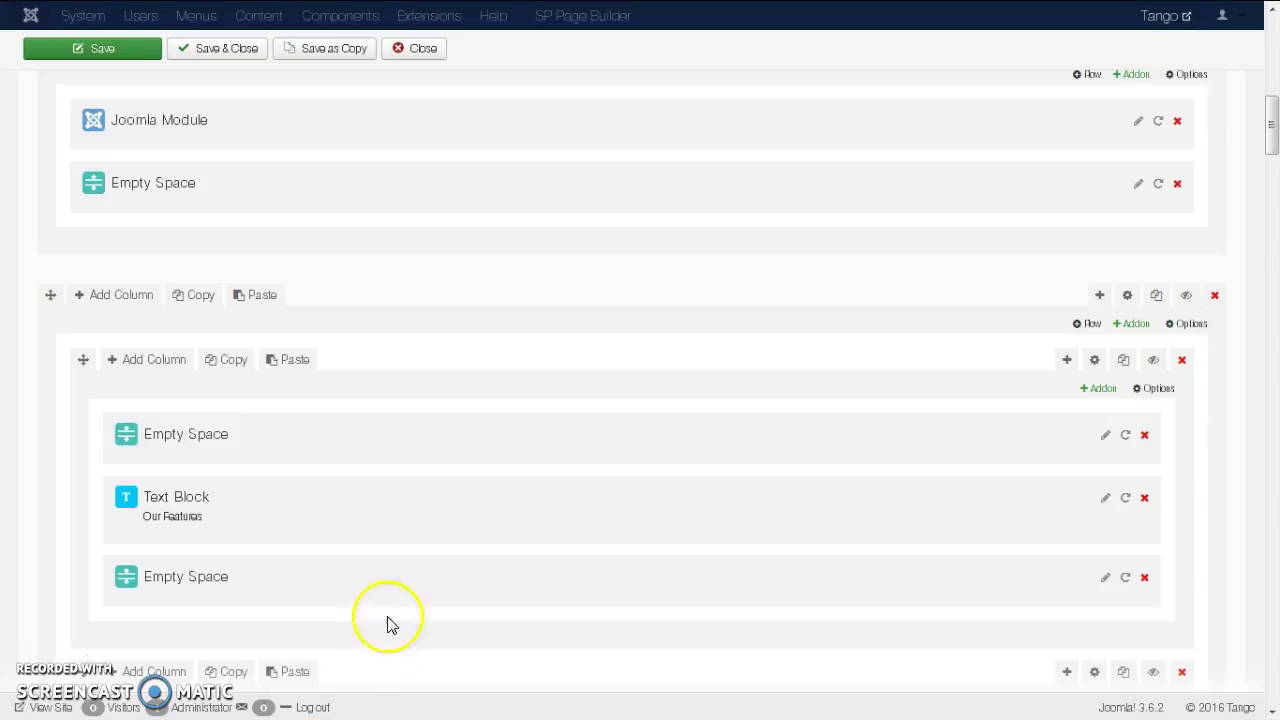
Step: Examine the gap and visibility settings of the Empty Space addon below "Our Features" and close them without saving
scroll(400, 565, down, 4)
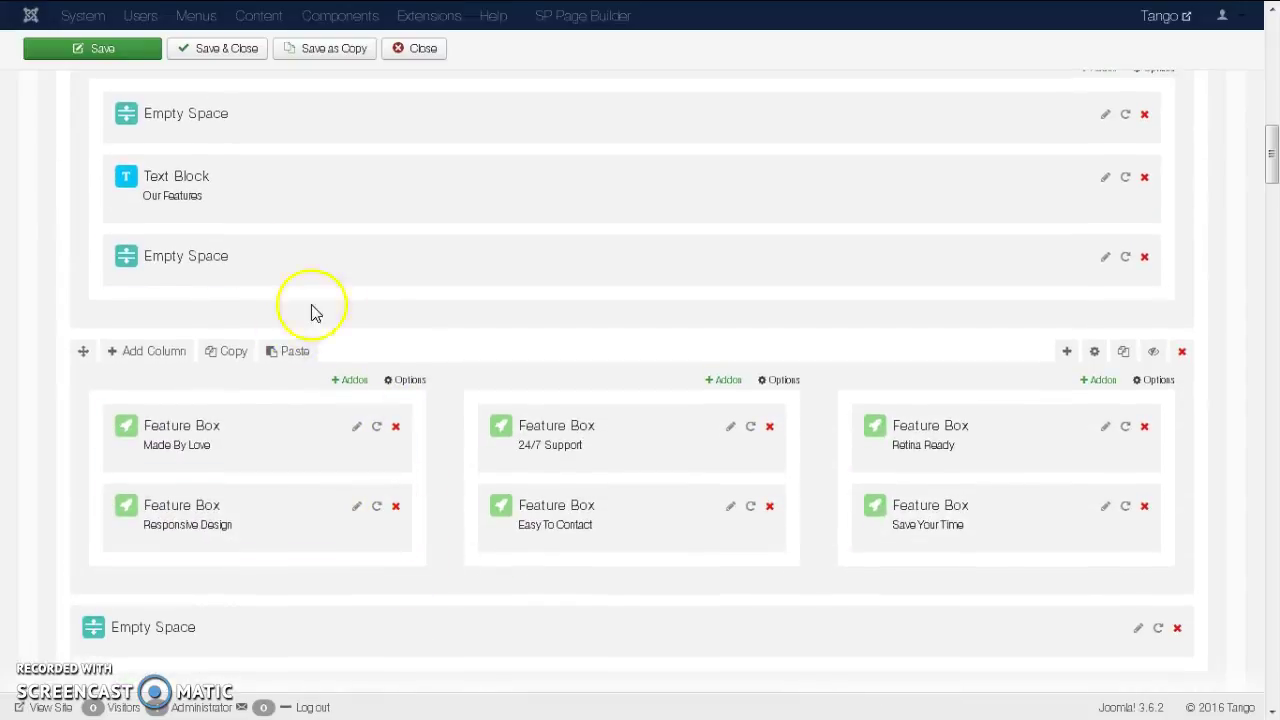
click(1103, 256)
scroll(640, 340, down, 2)
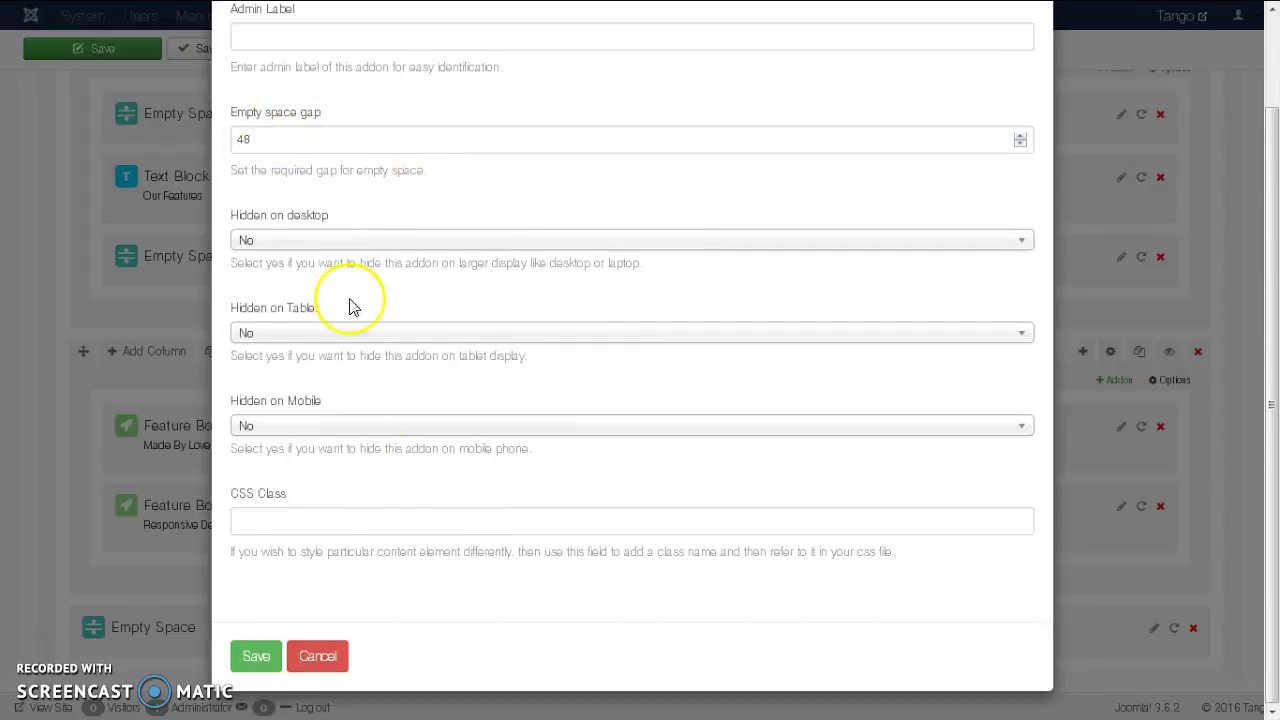
click(330, 652)
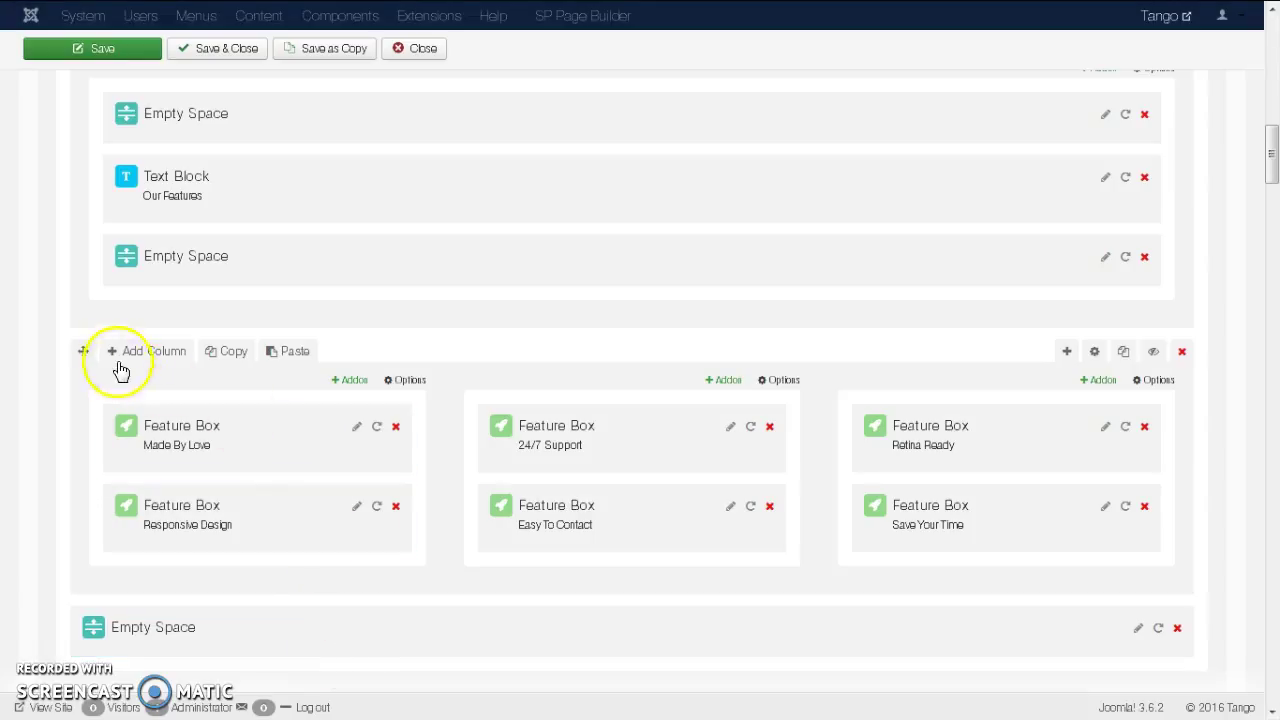
Step: Open the settings of the "Made By Love" Feature Box and examine its title and title color
mouse_move(110, 355)
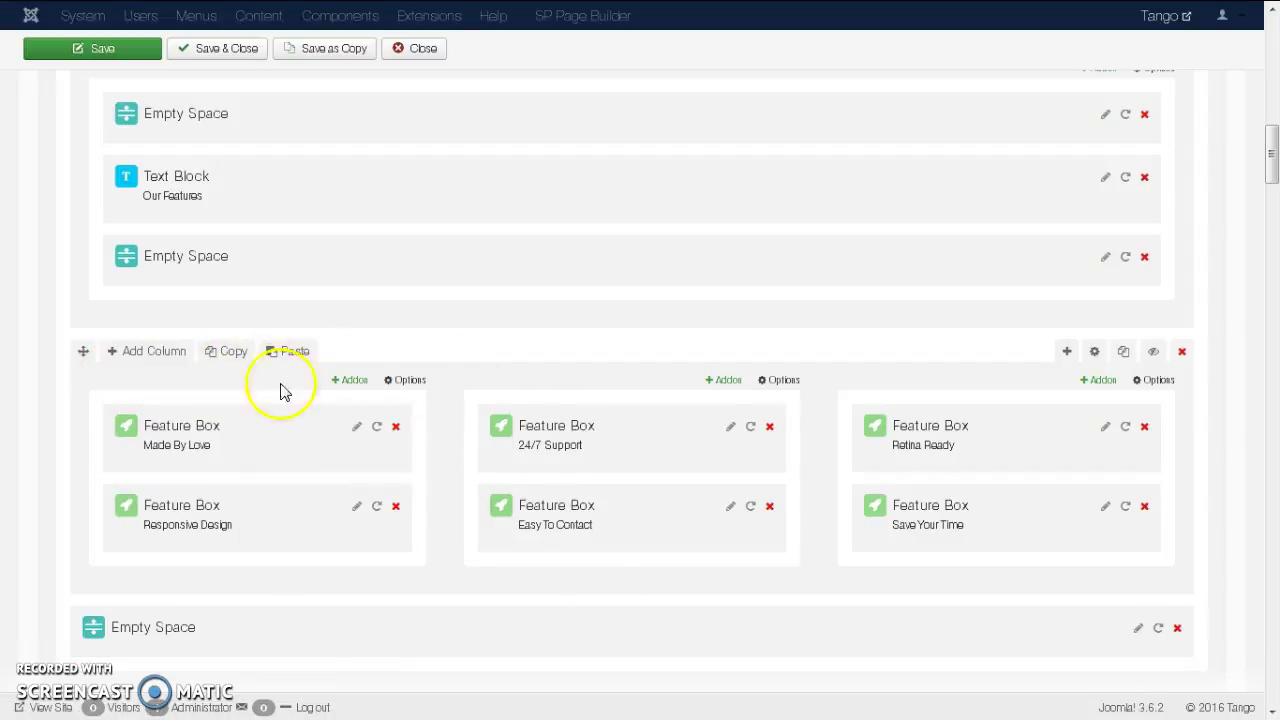
click(358, 427)
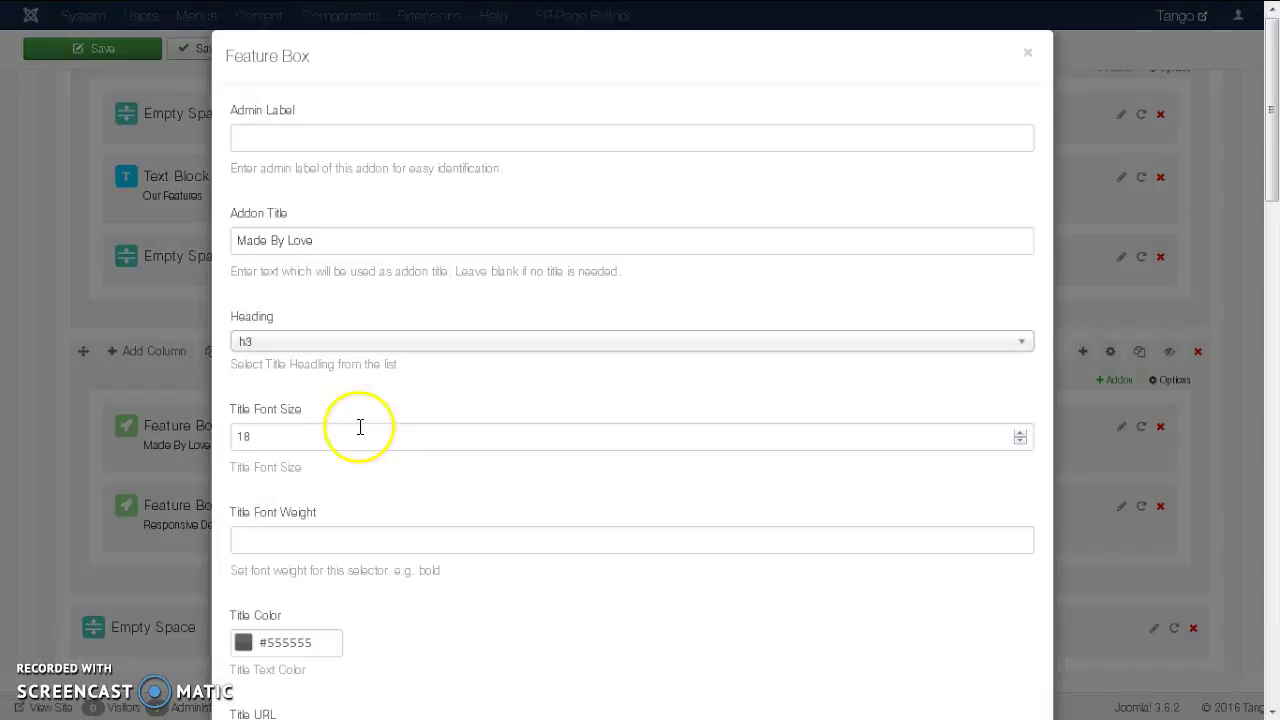
drag(332, 242, 229, 271)
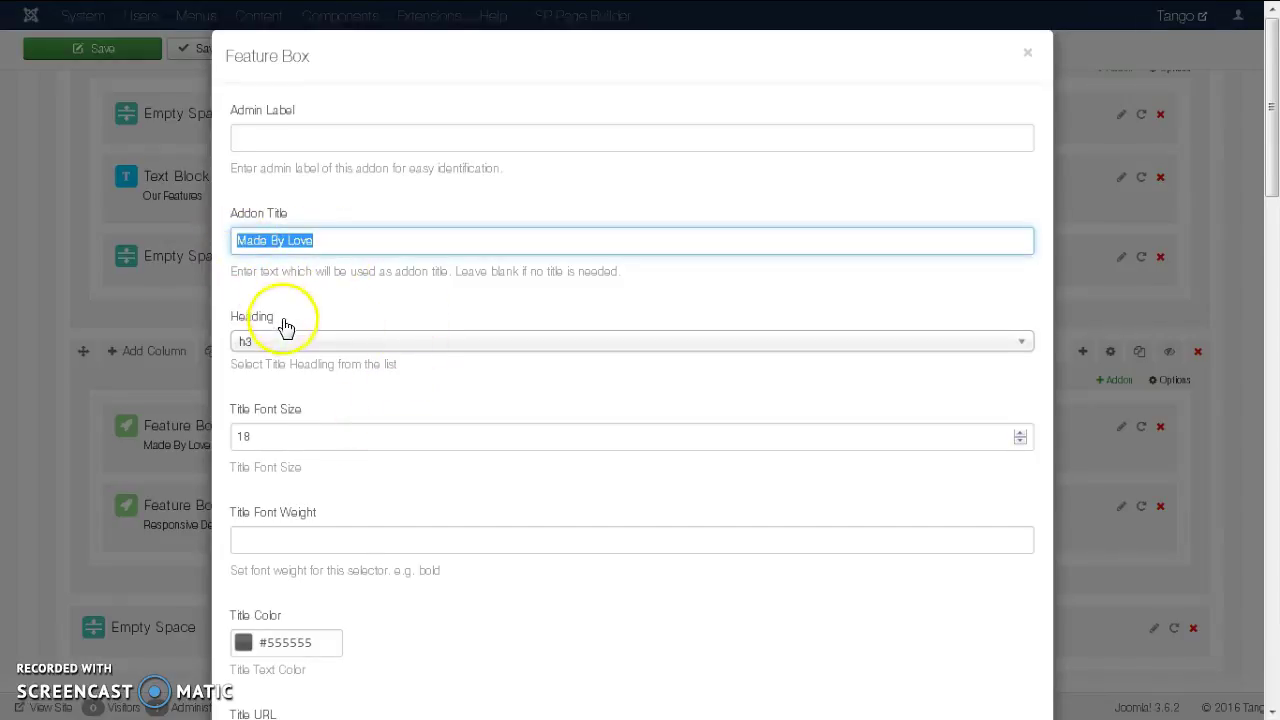
scroll(283, 350, down, 1)
double_click(278, 388)
scroll(337, 400, down, 5)
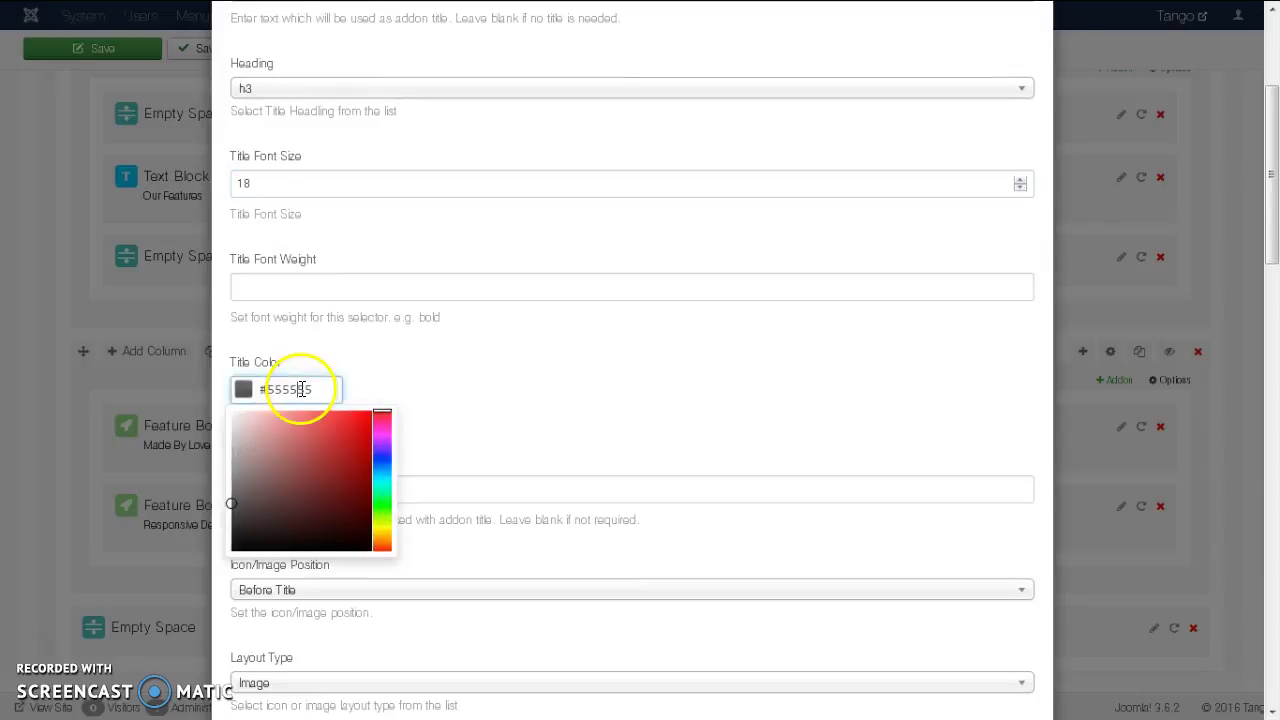
click(480, 394)
Step: Examine the image, icon, border and margin settings of the "Made By Love" Feature Box
scroll(478, 396, down, 3)
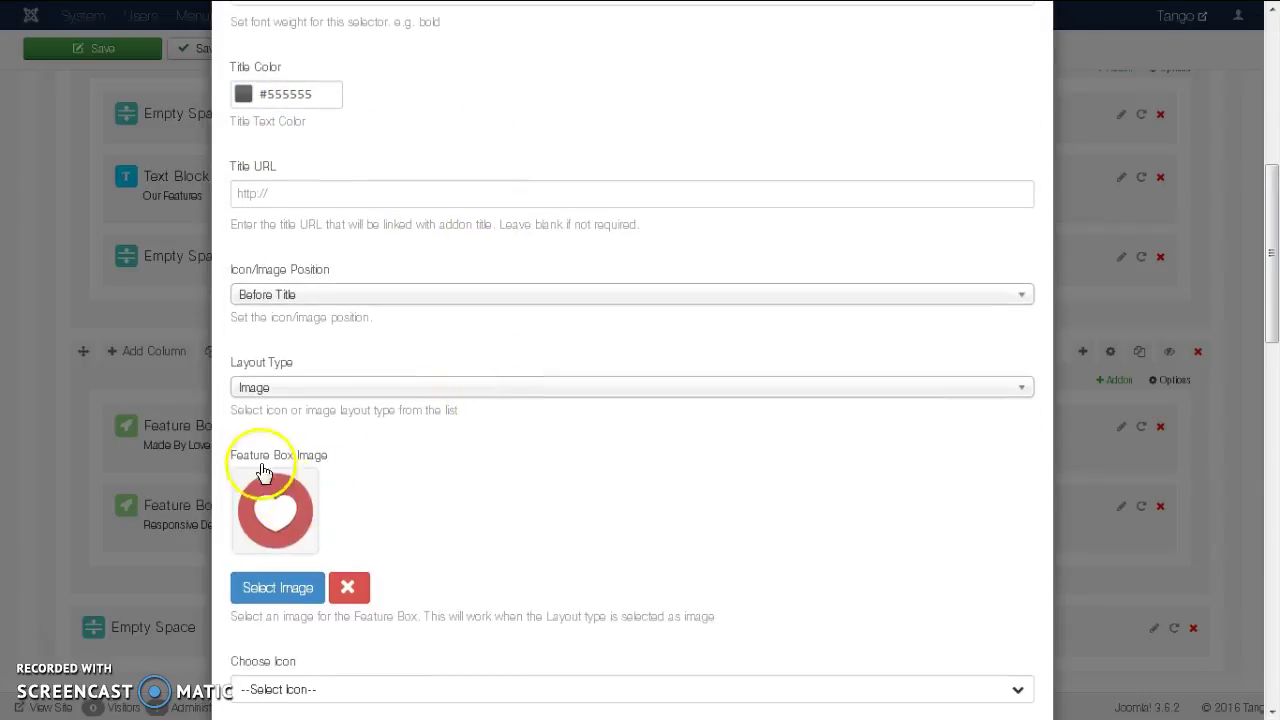
scroll(502, 452, down, 4)
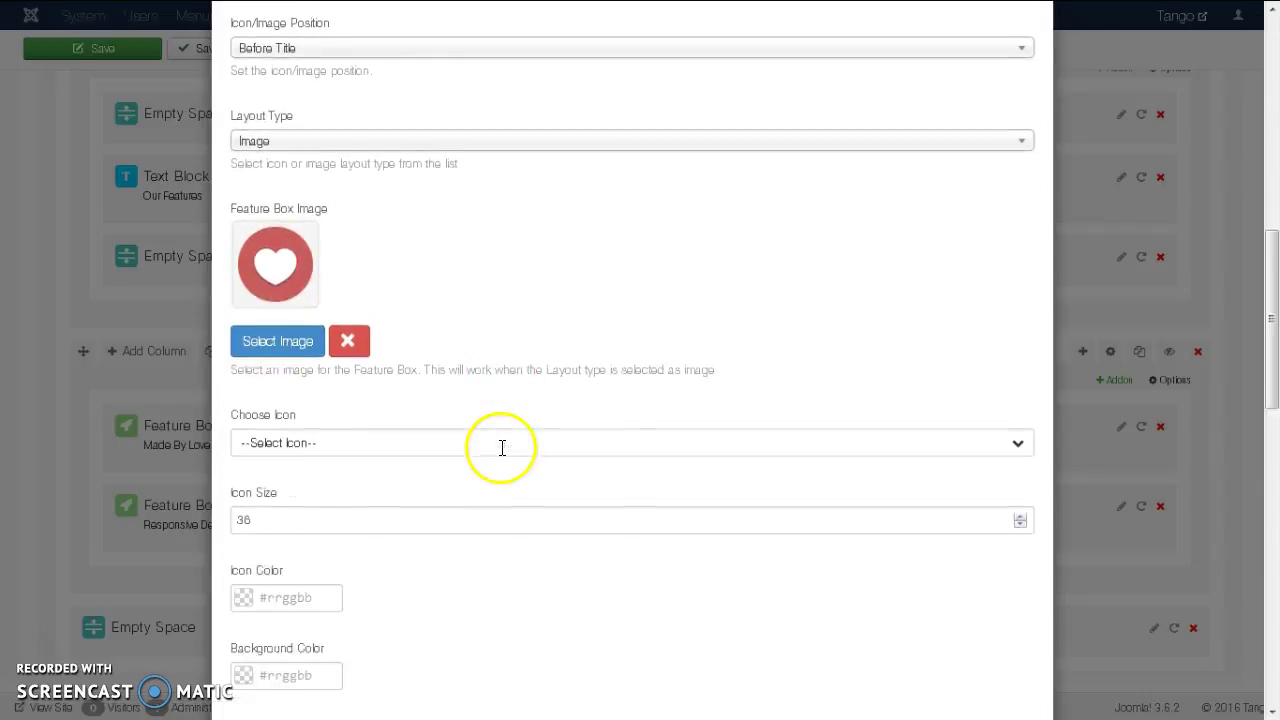
scroll(502, 452, down, 2)
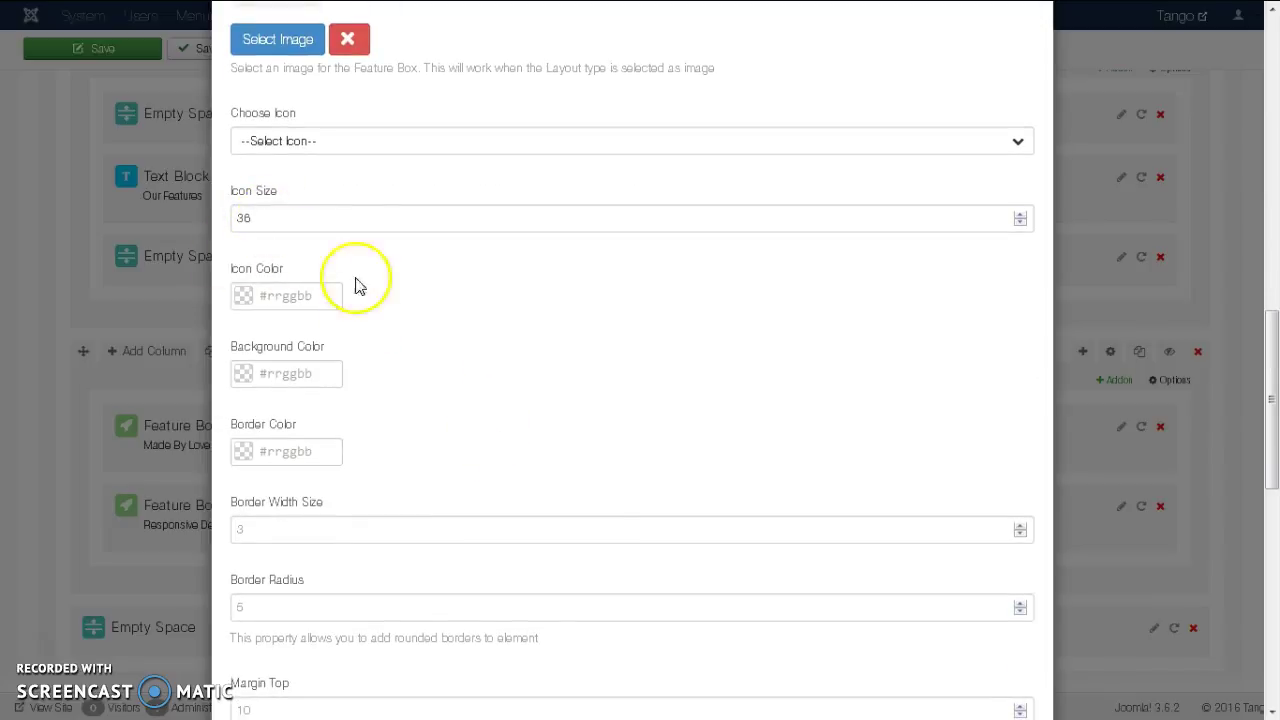
scroll(476, 315, down, 1)
scroll(476, 315, down, 5)
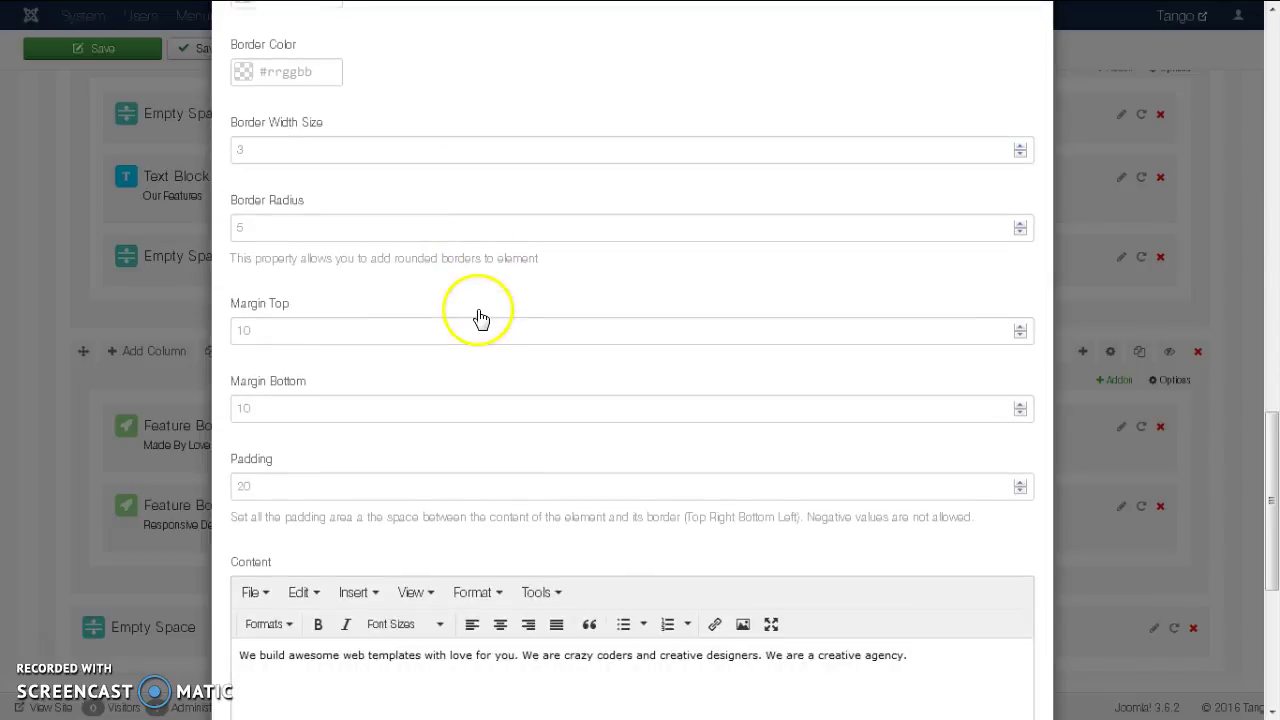
scroll(479, 310, up, 8)
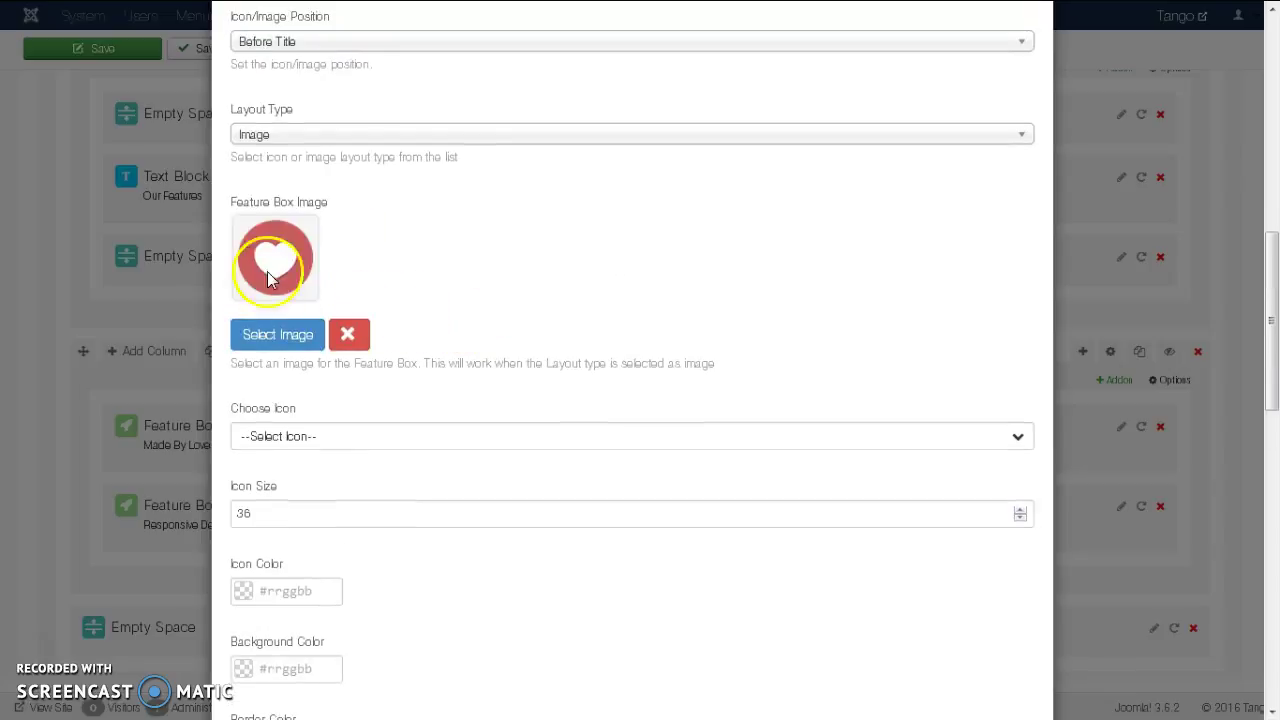
Step: Switch the Feature Box's Layout Type to icon and back to image
click(300, 134)
click(251, 191)
click(268, 140)
click(255, 214)
Step: Examine the CSS class of the "Made By Love" Feature Box and close its settings without saving
scroll(449, 331, down, 10)
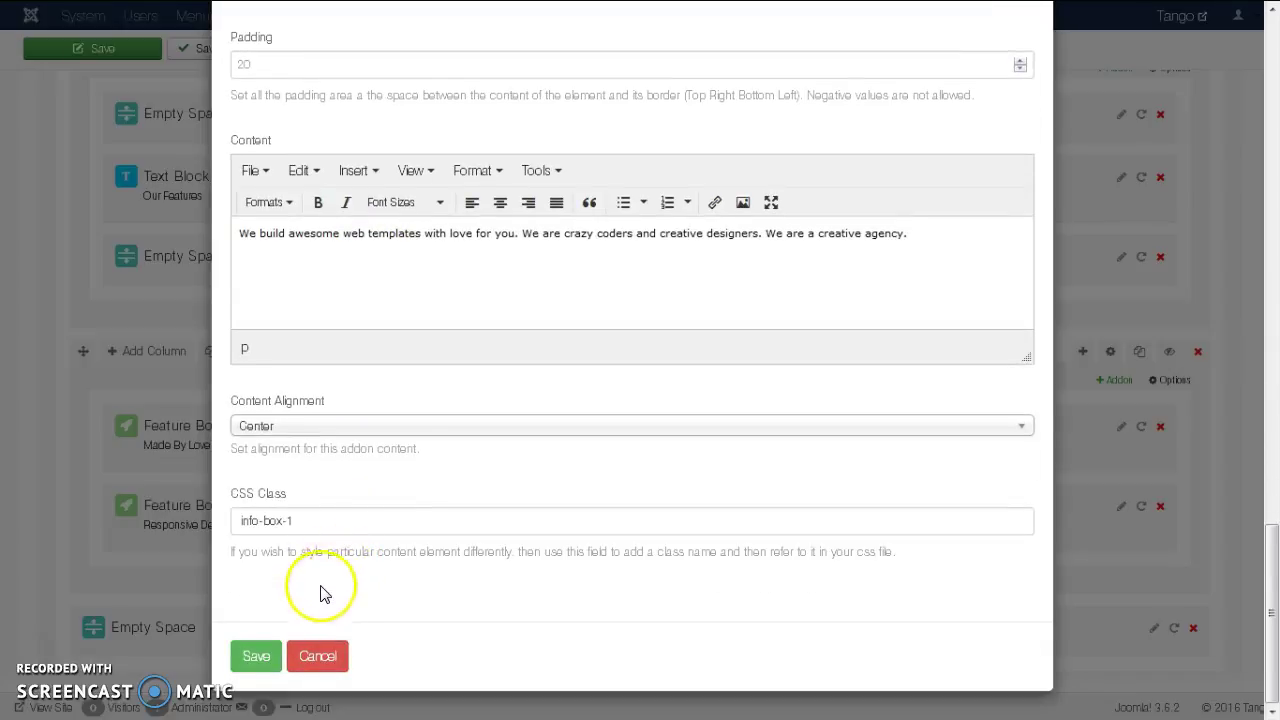
drag(324, 523, 227, 510)
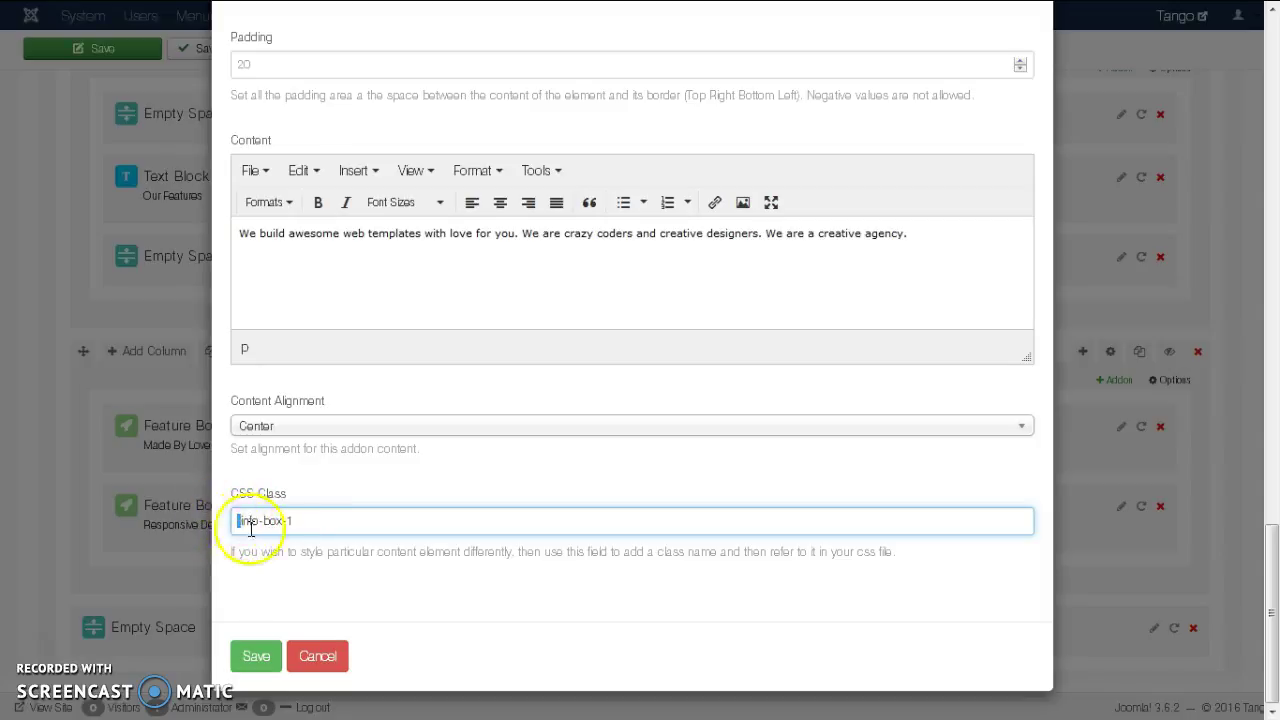
drag(316, 514, 220, 515)
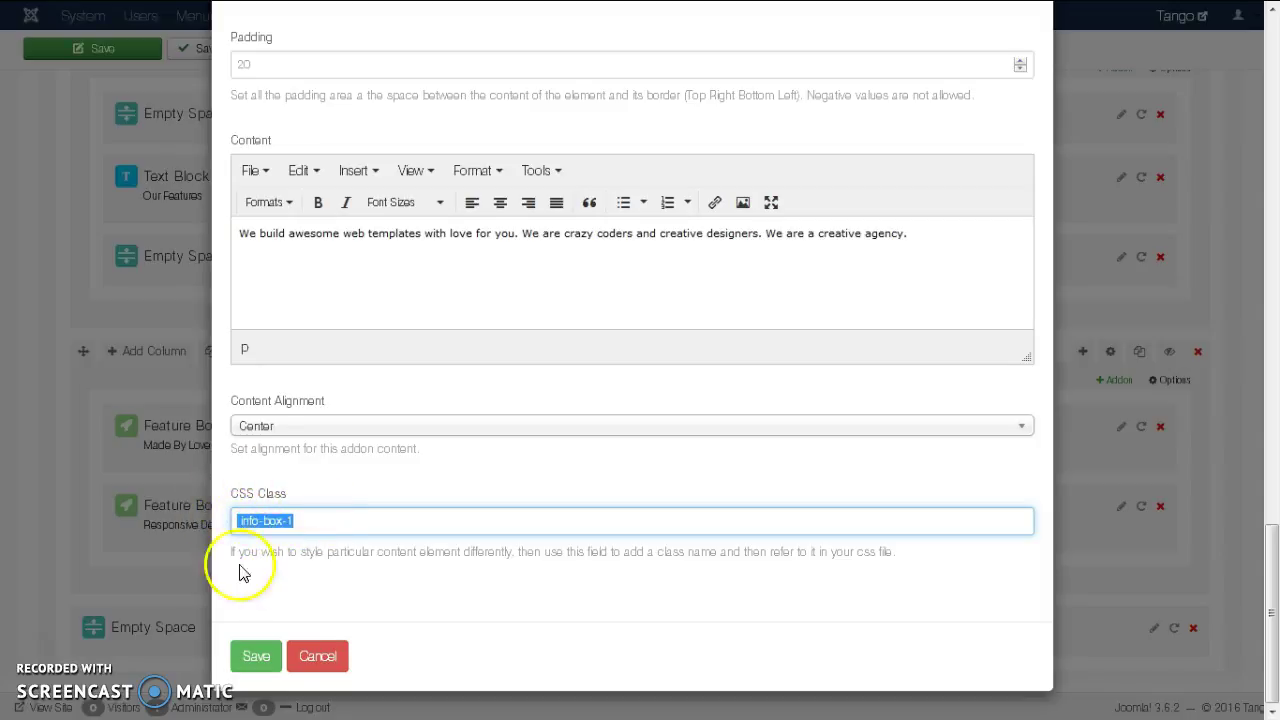
click(317, 656)
scroll(400, 566, down, 1)
scroll(400, 566, down, 3)
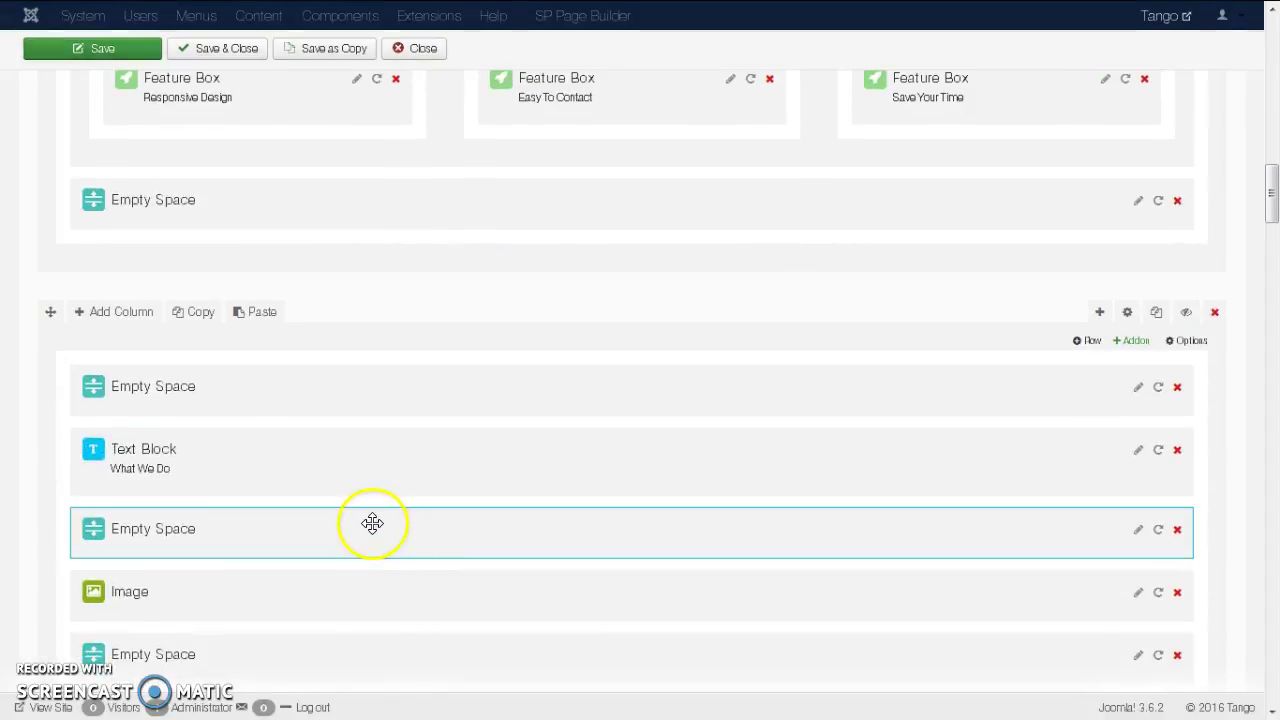
scroll(369, 520, up, 2)
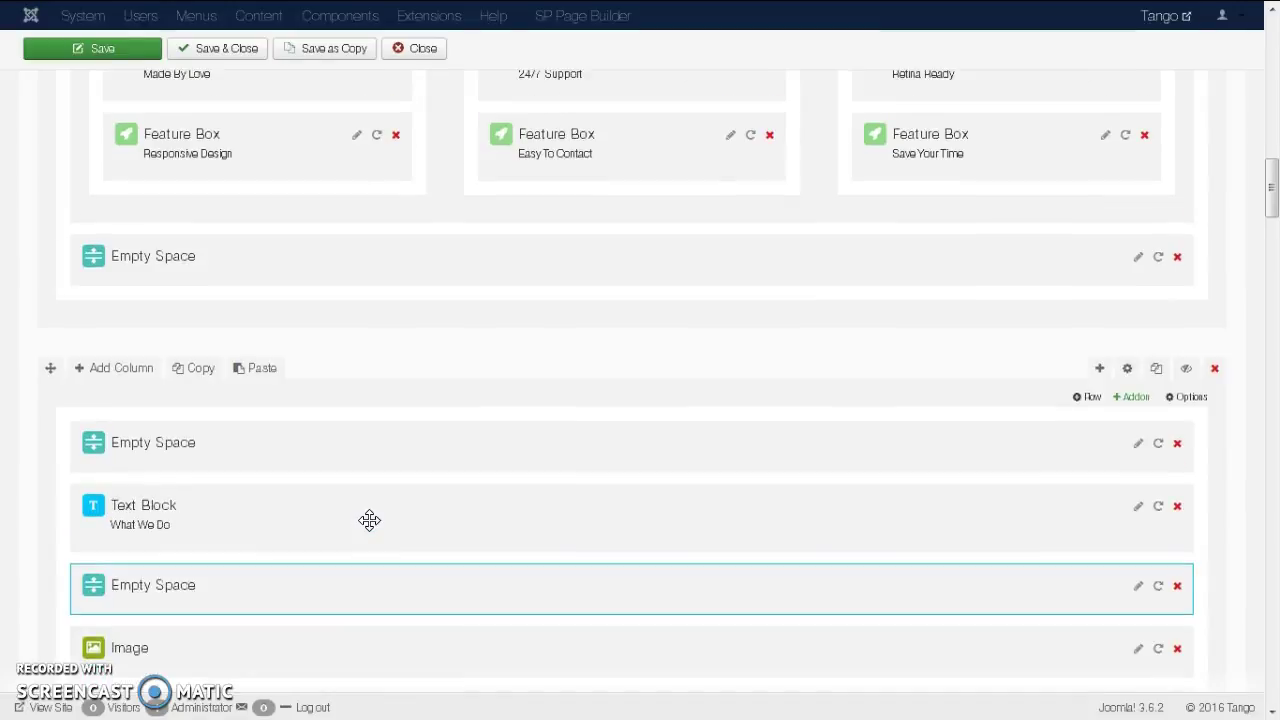
scroll(369, 528, down, 3)
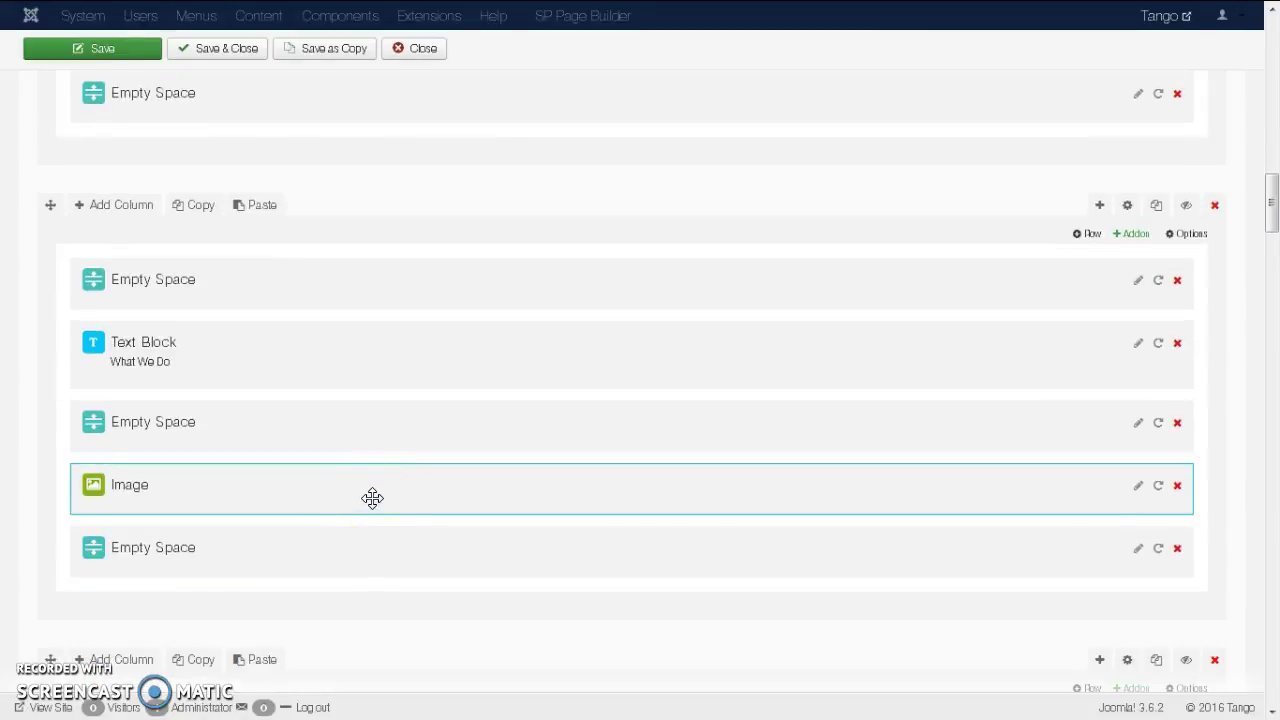
Step: Open the Joomla Module addon below "Our Works", examine its module type and selected module, and close it without saving
scroll(372, 498, down, 4)
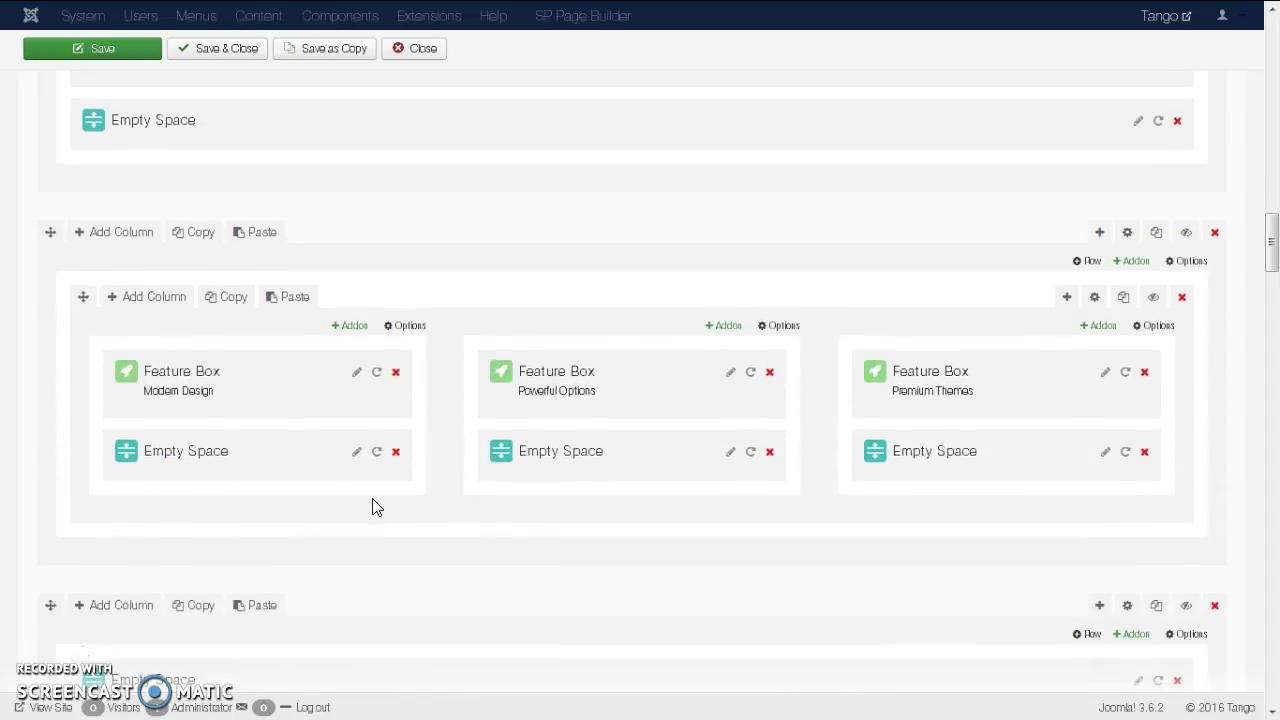
click(378, 452)
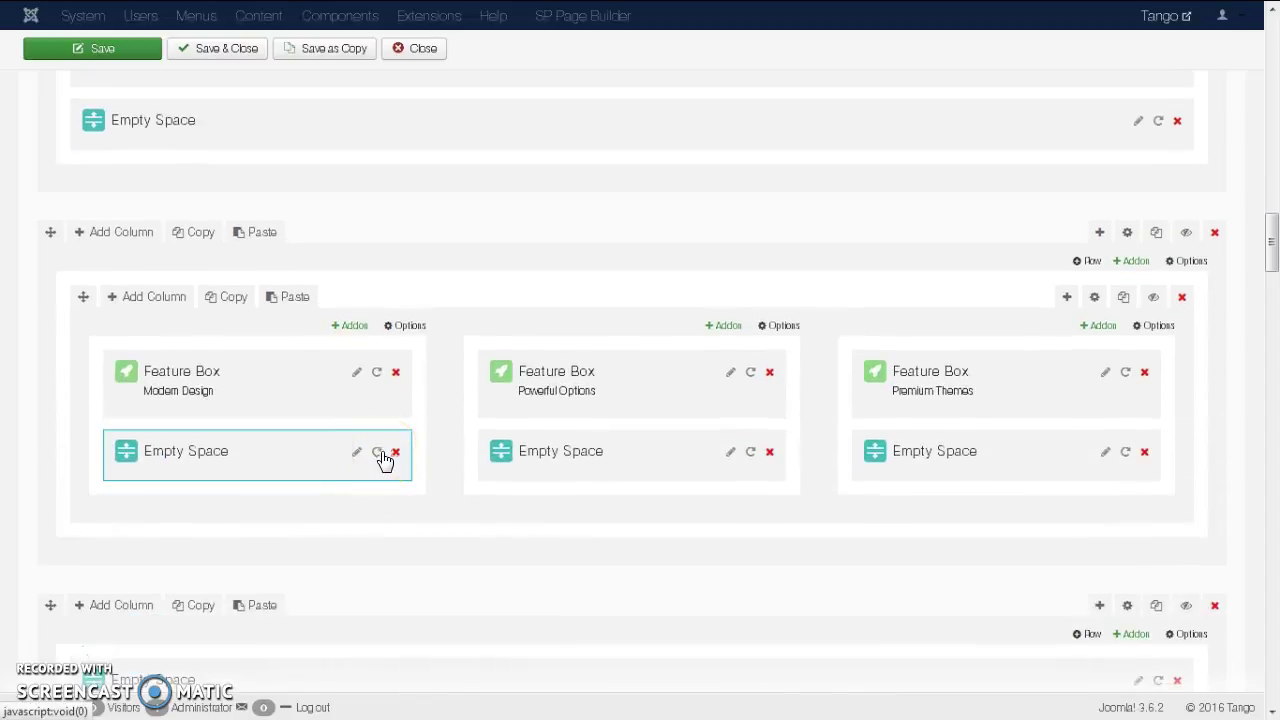
scroll(354, 471, down, 3)
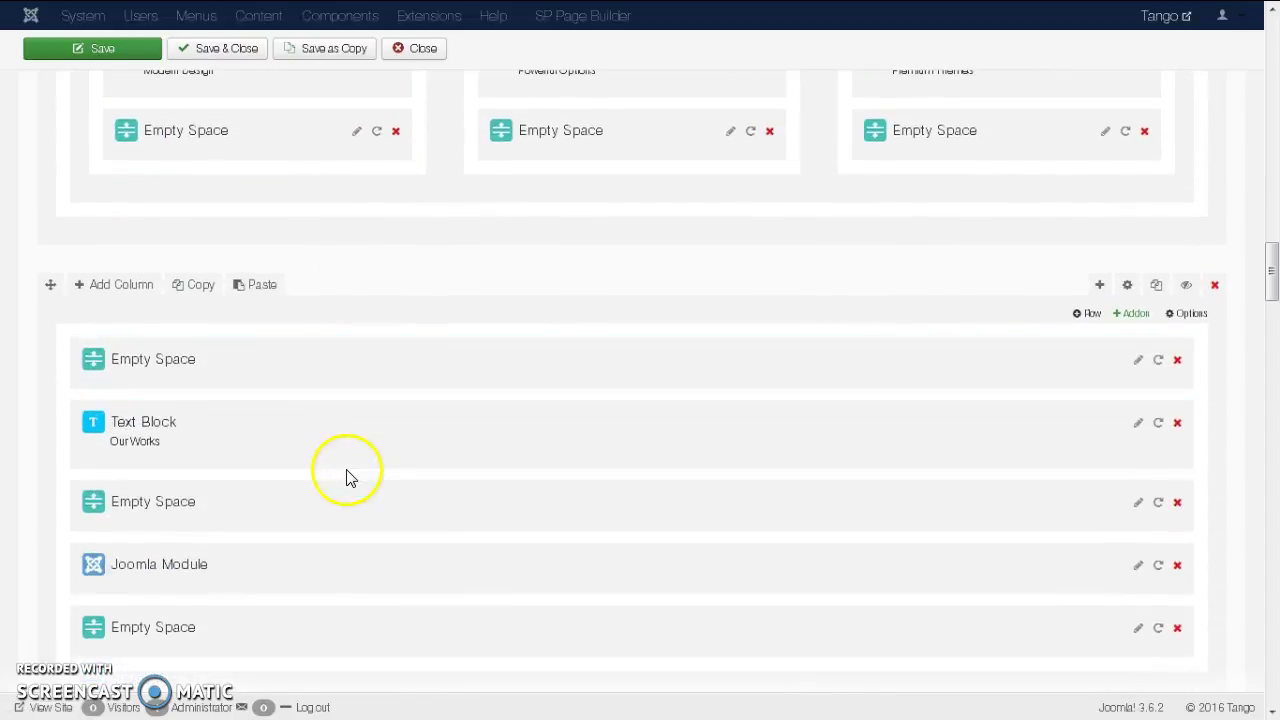
scroll(355, 441, down, 1)
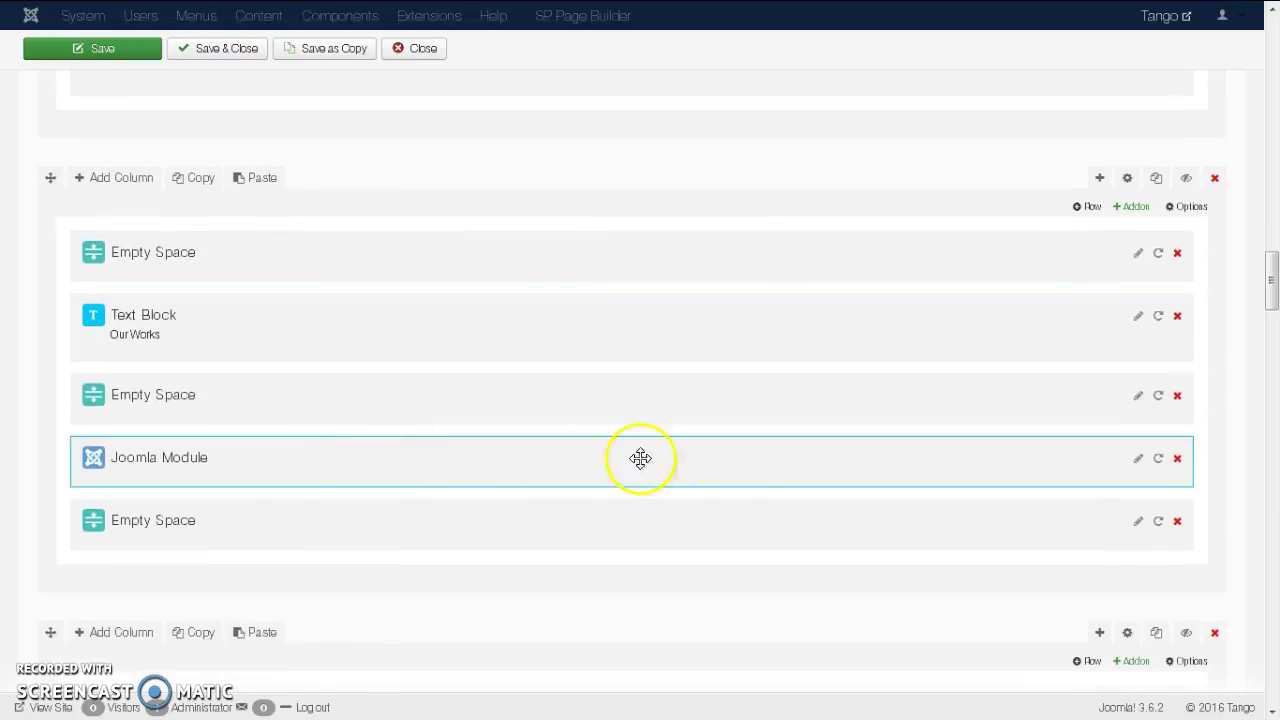
click(1137, 459)
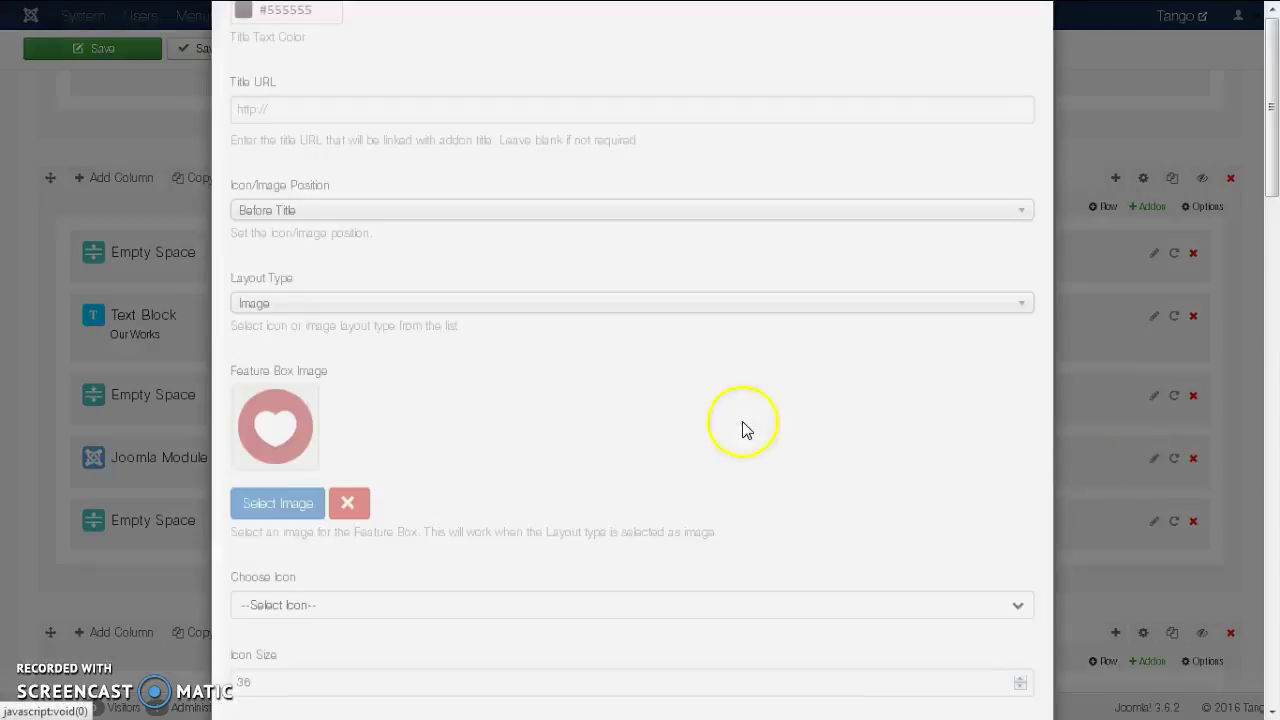
scroll(708, 437, down, 4)
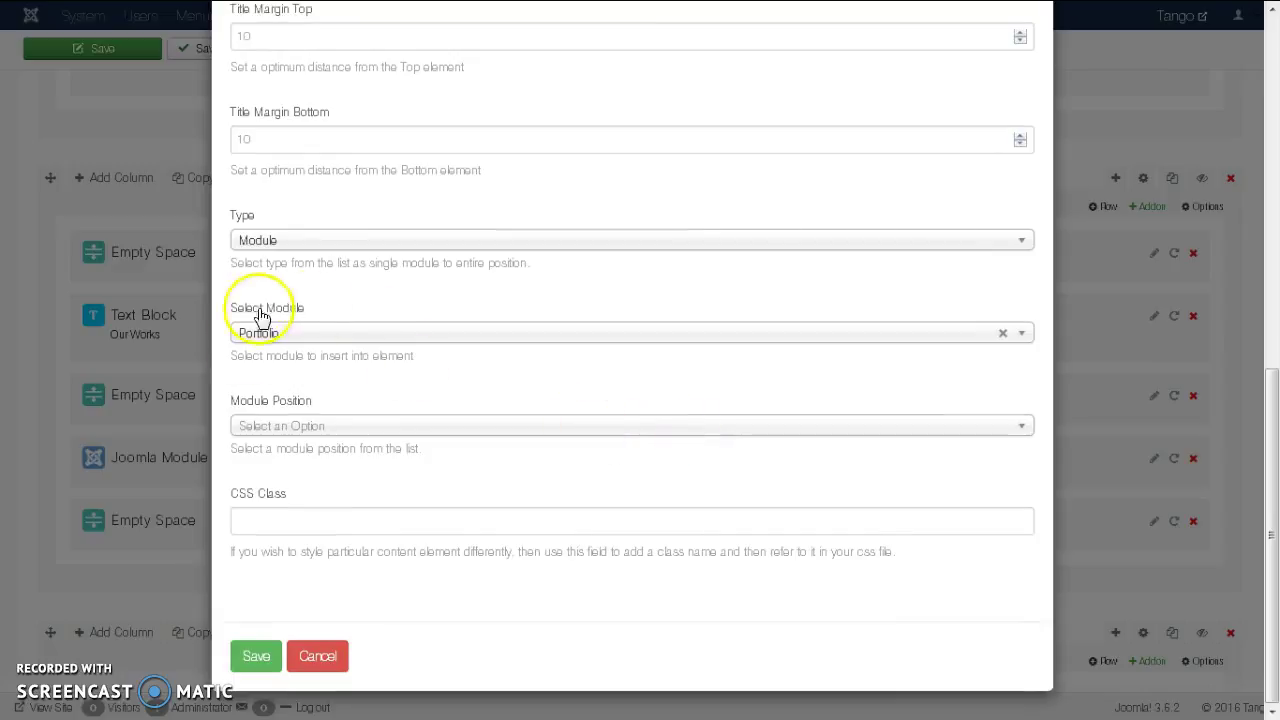
click(320, 656)
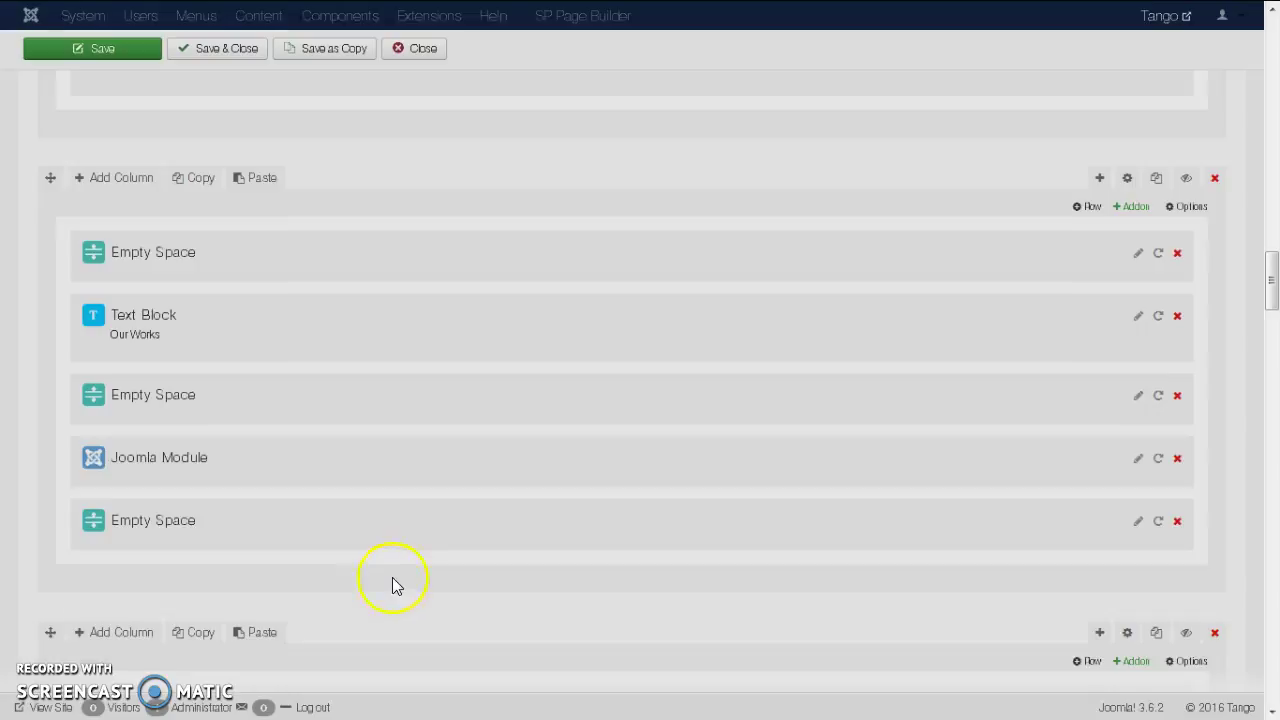
Step: Search the add-ons list for "per" from the third column of the "Our Great Team" row and close the list without inserting anything
scroll(391, 586, up, 5)
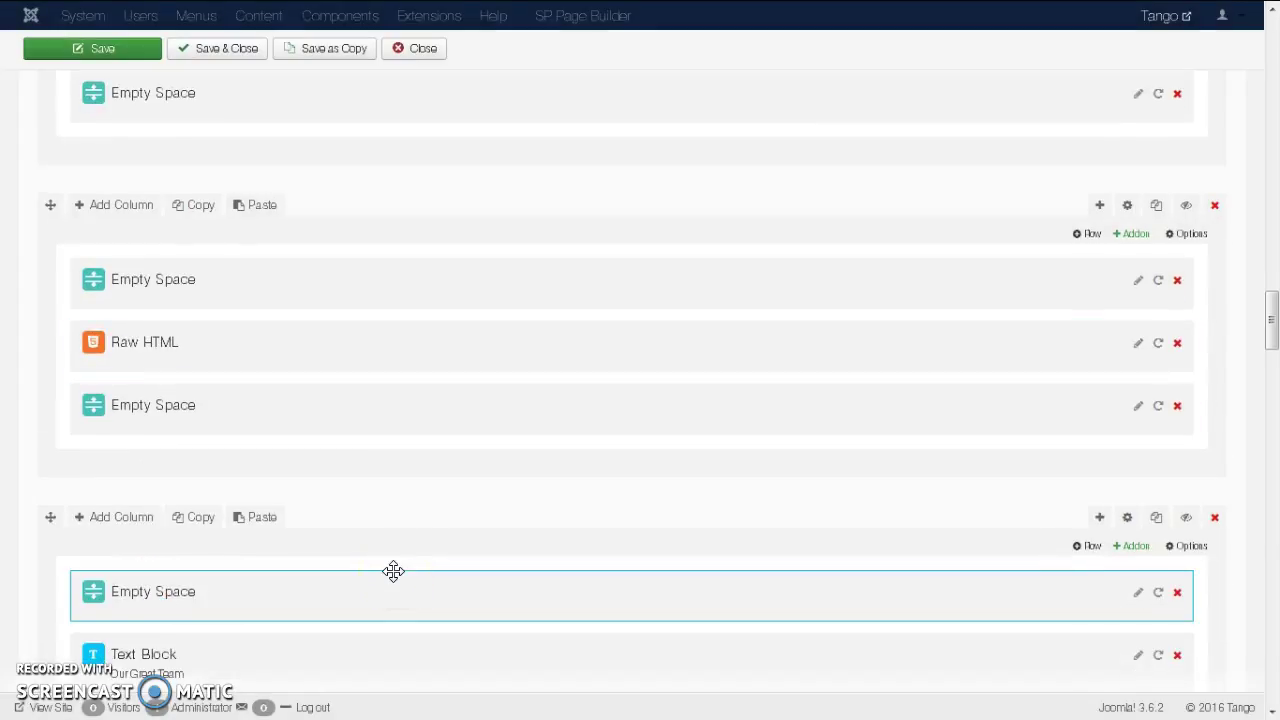
scroll(395, 575, down, 2)
scroll(394, 580, down, 3)
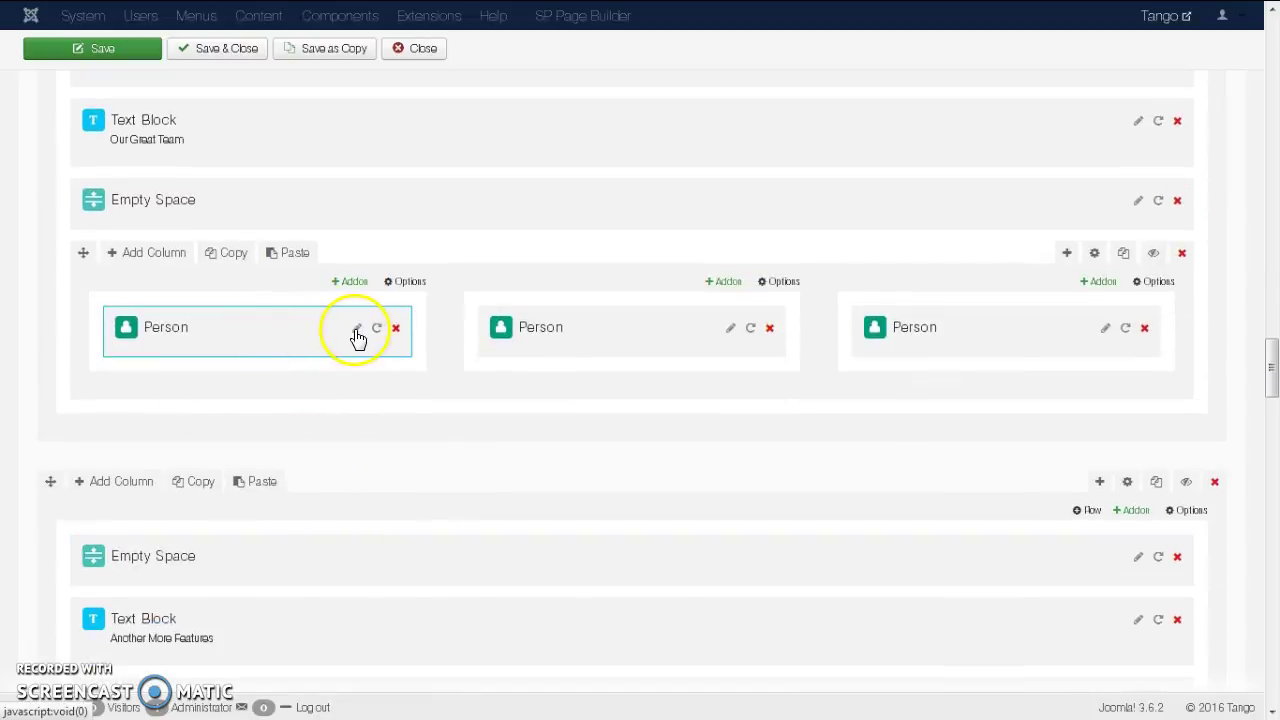
click(1101, 282)
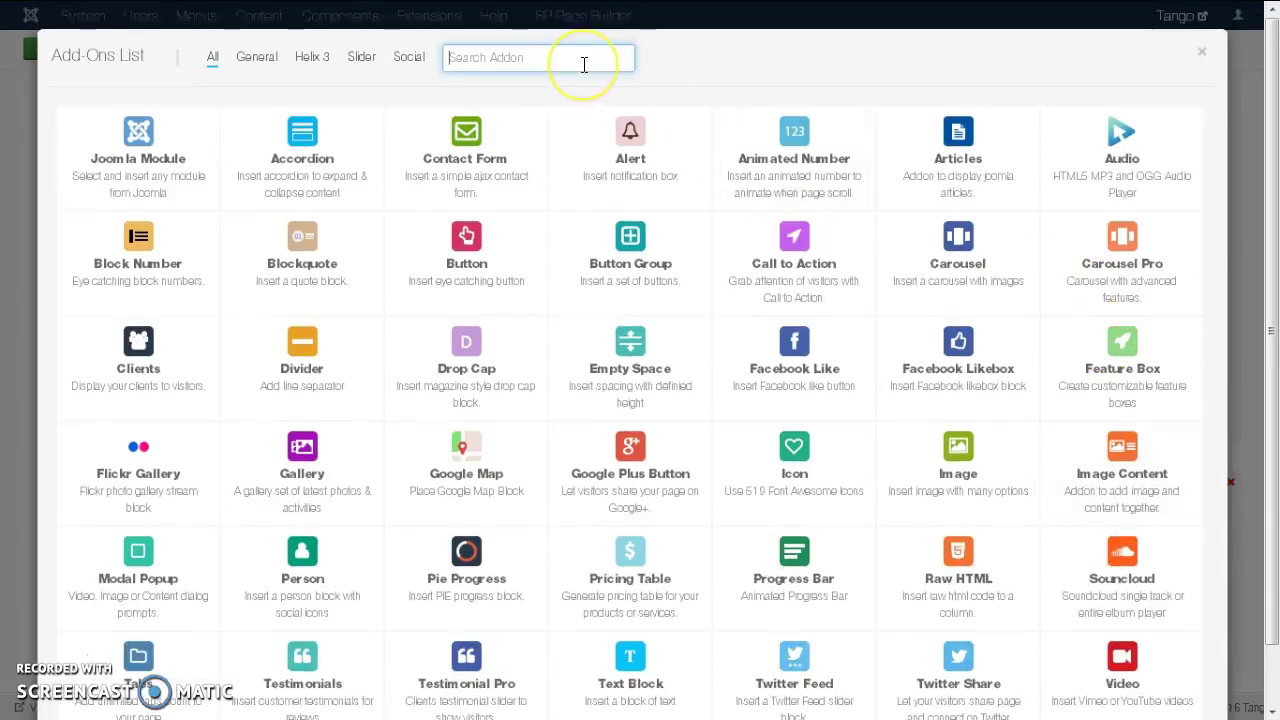
text(per)
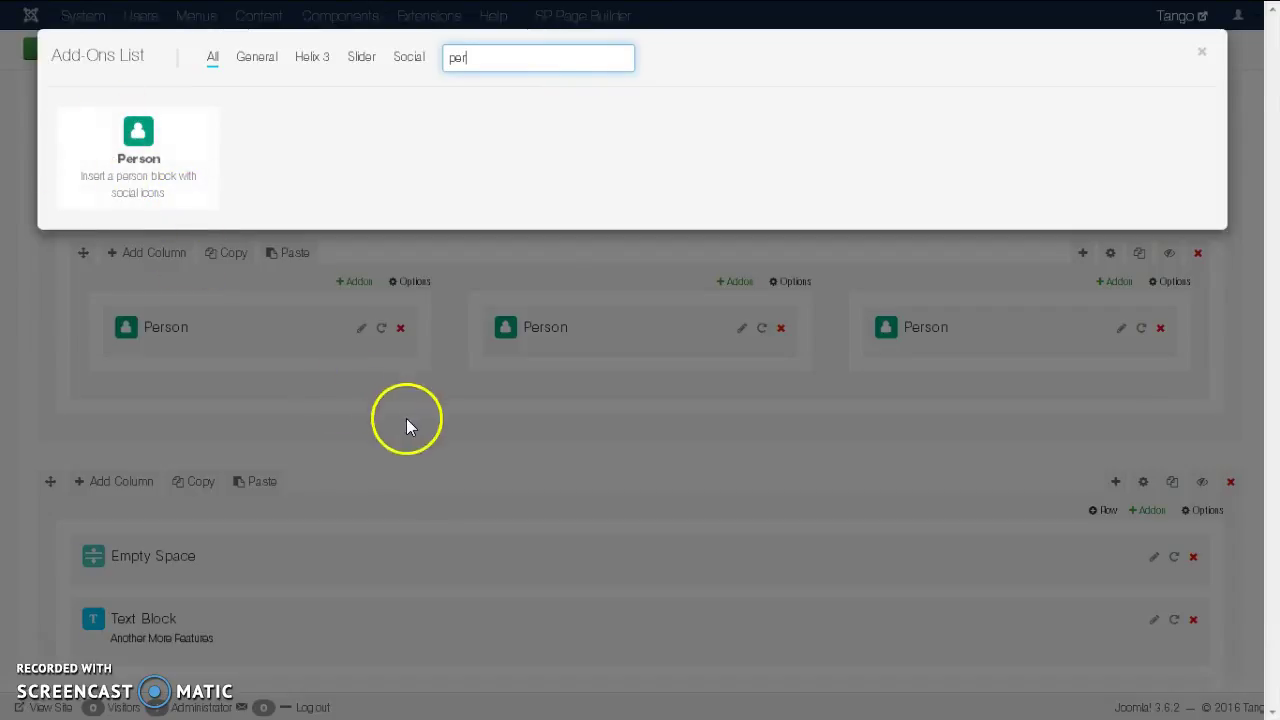
click(1203, 53)
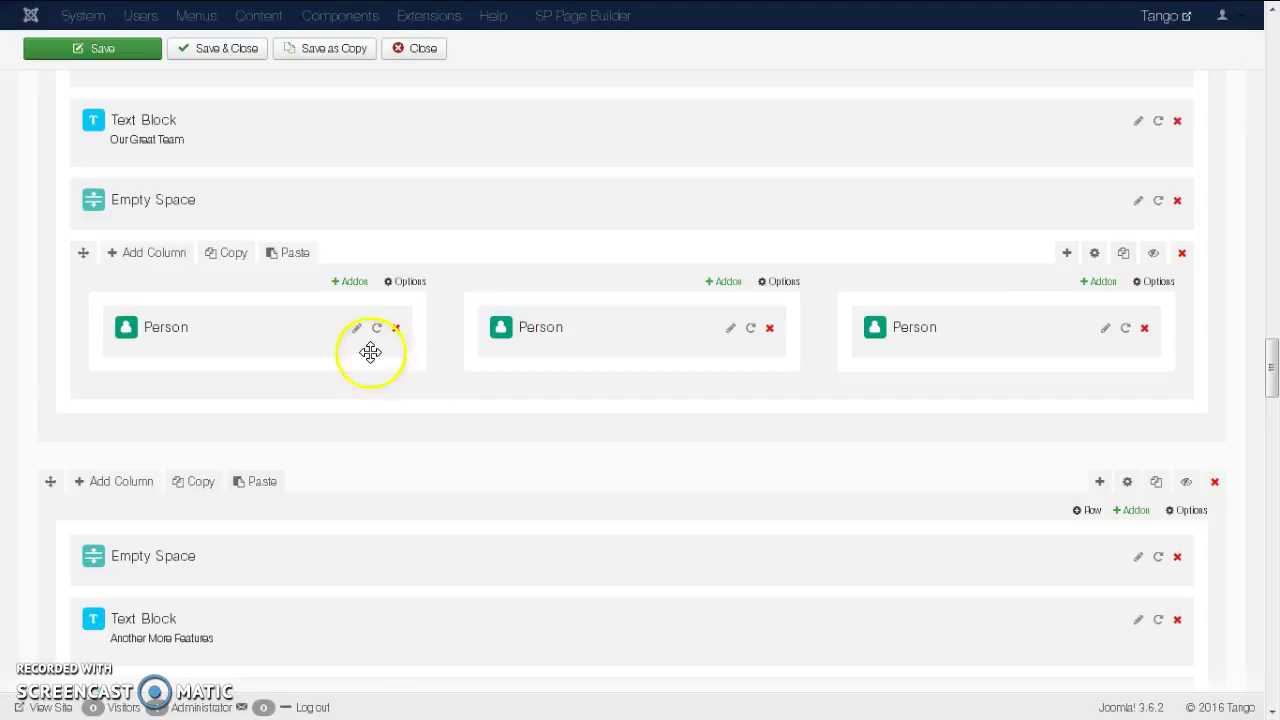
Step: Examine the first Person addon's photo, designation, social links, alignment and CSS class, and close its settings without saving
click(357, 333)
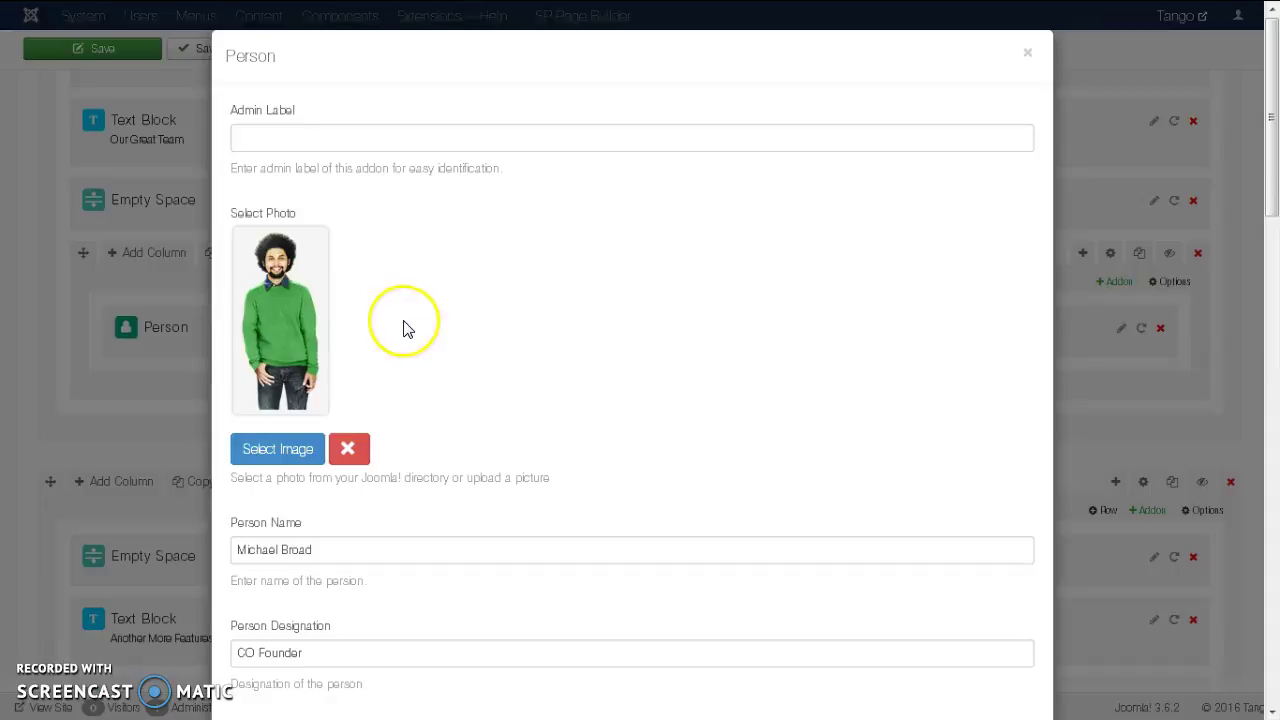
scroll(405, 330, down, 10)
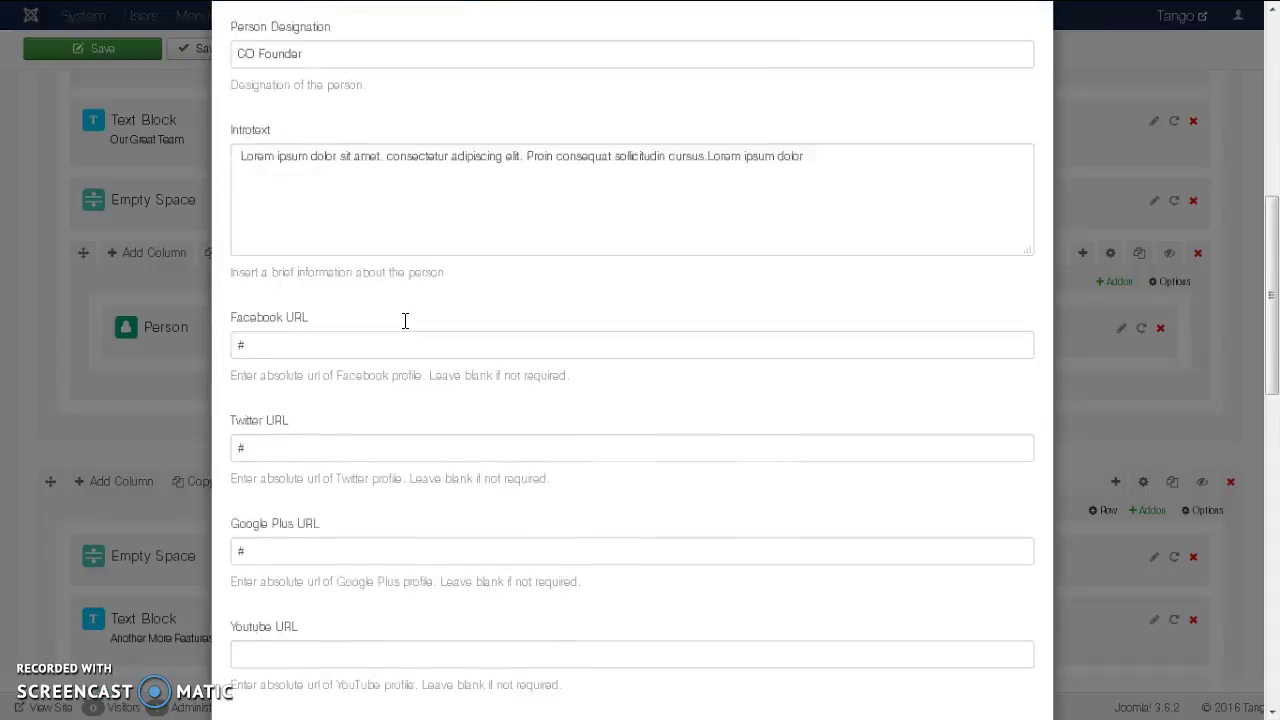
scroll(400, 437, down, 7)
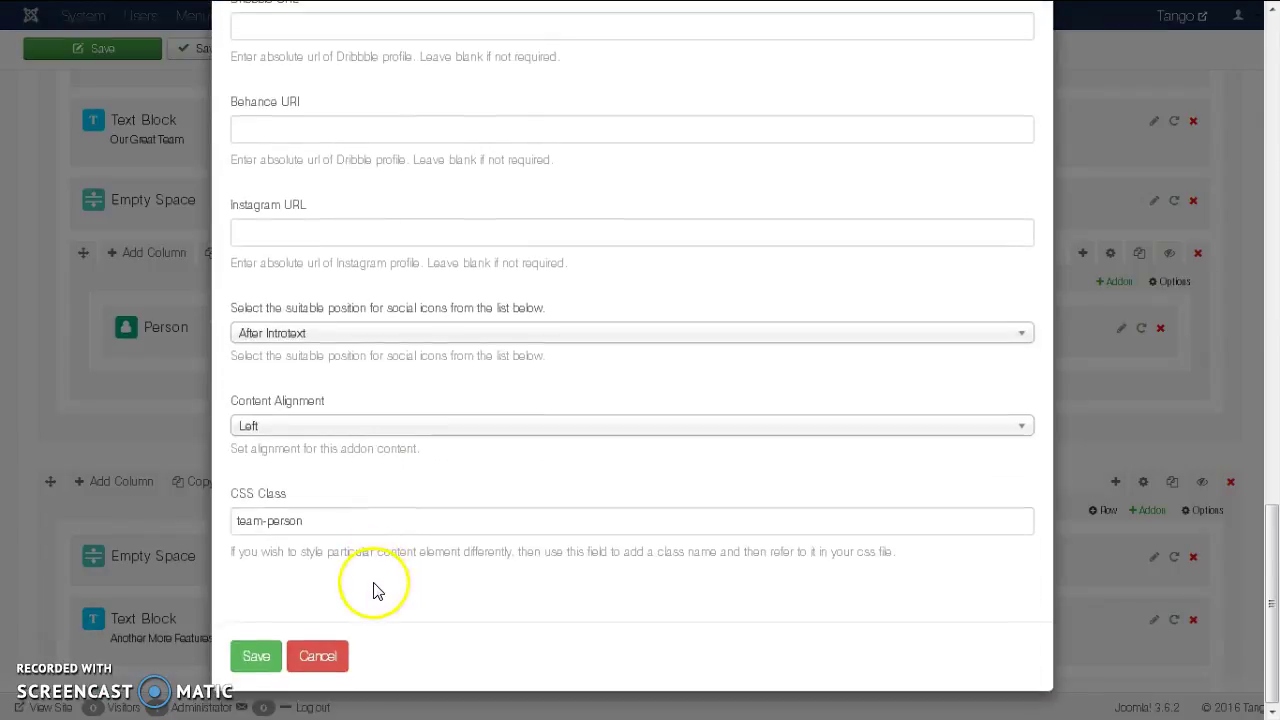
triple_click(262, 520)
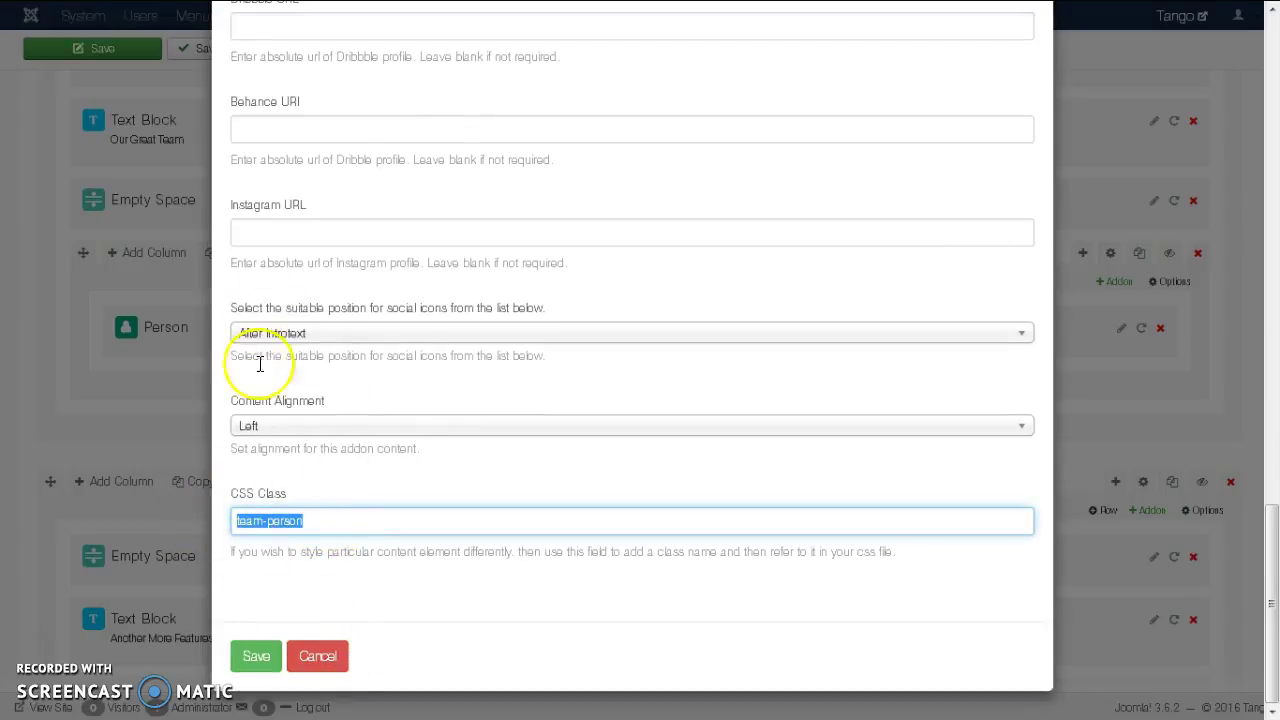
click(318, 656)
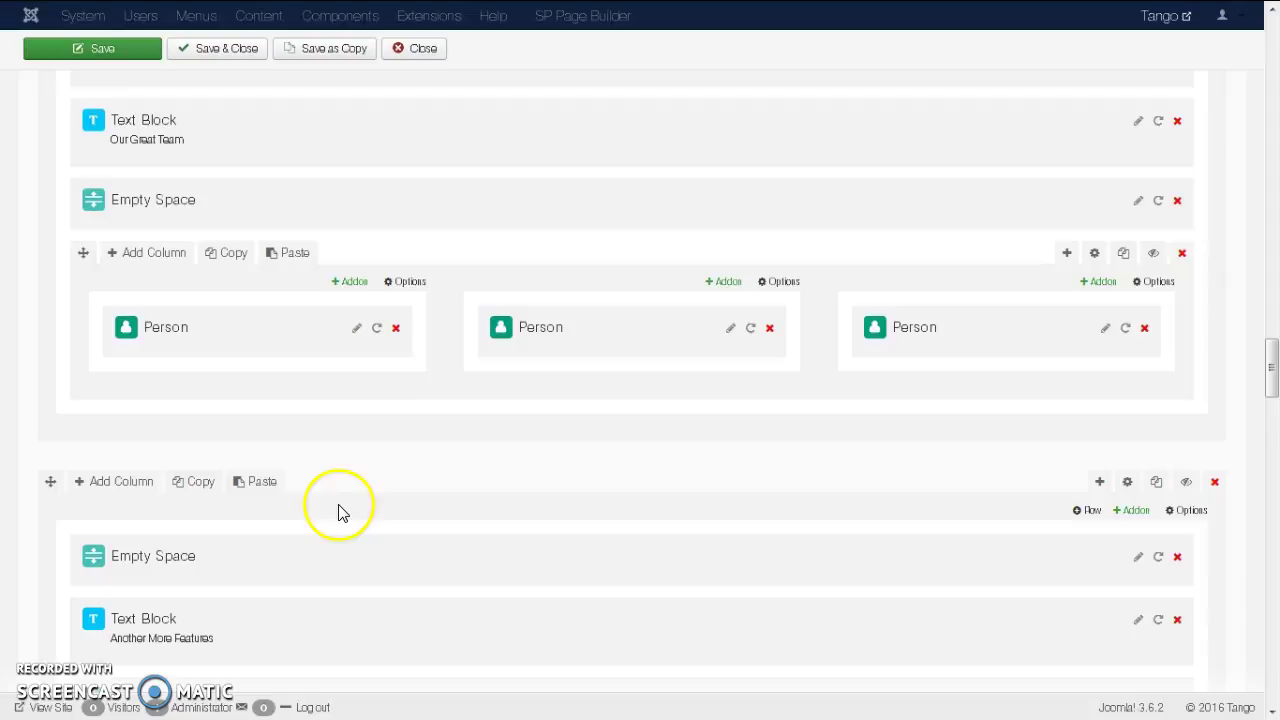
Step: Open the "Basic" Pricing Table in the "Our Pricing" row and examine its title, symbol, price, duration and pricing features
scroll(338, 511, down, 1)
scroll(338, 511, down, 3)
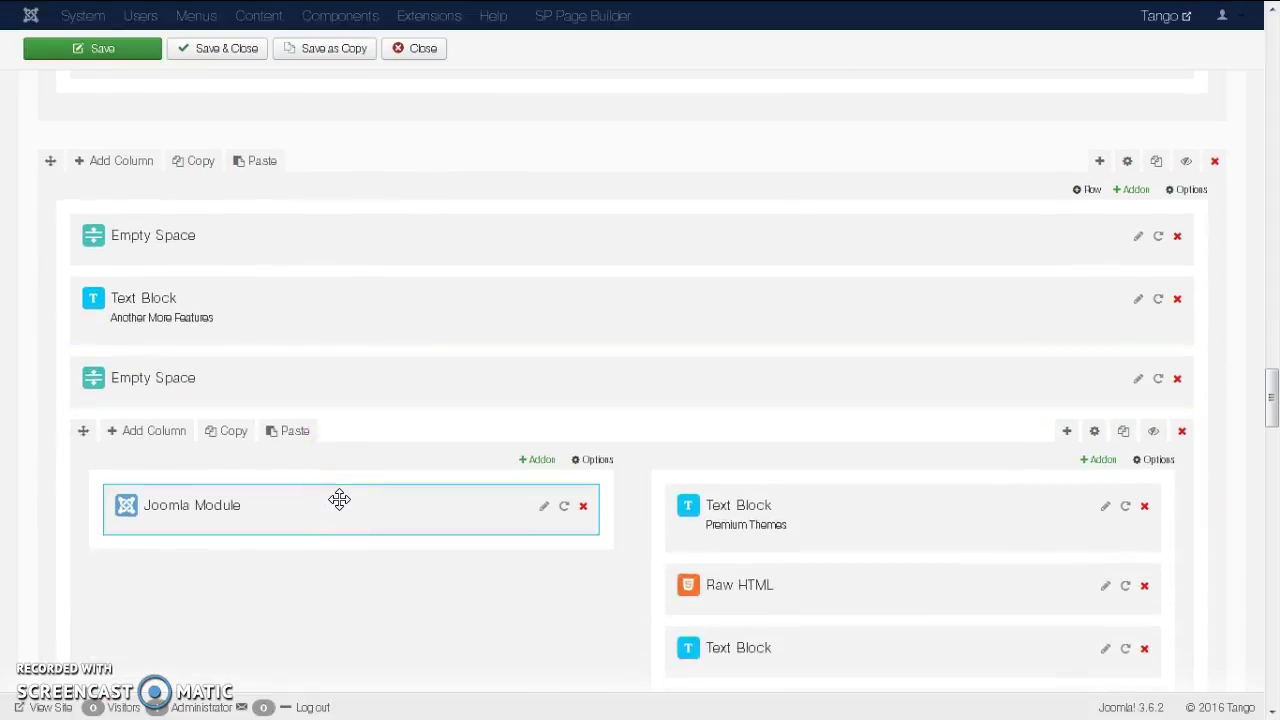
scroll(340, 505, down, 7)
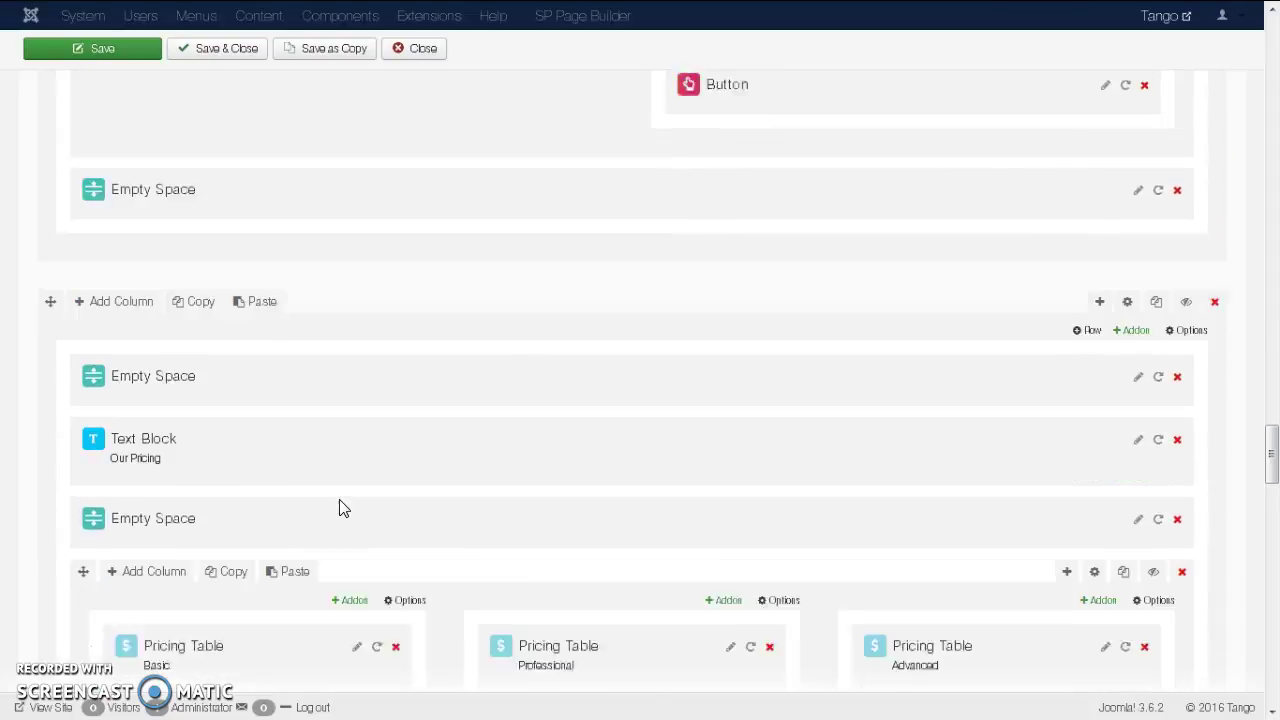
scroll(340, 506, down, 1)
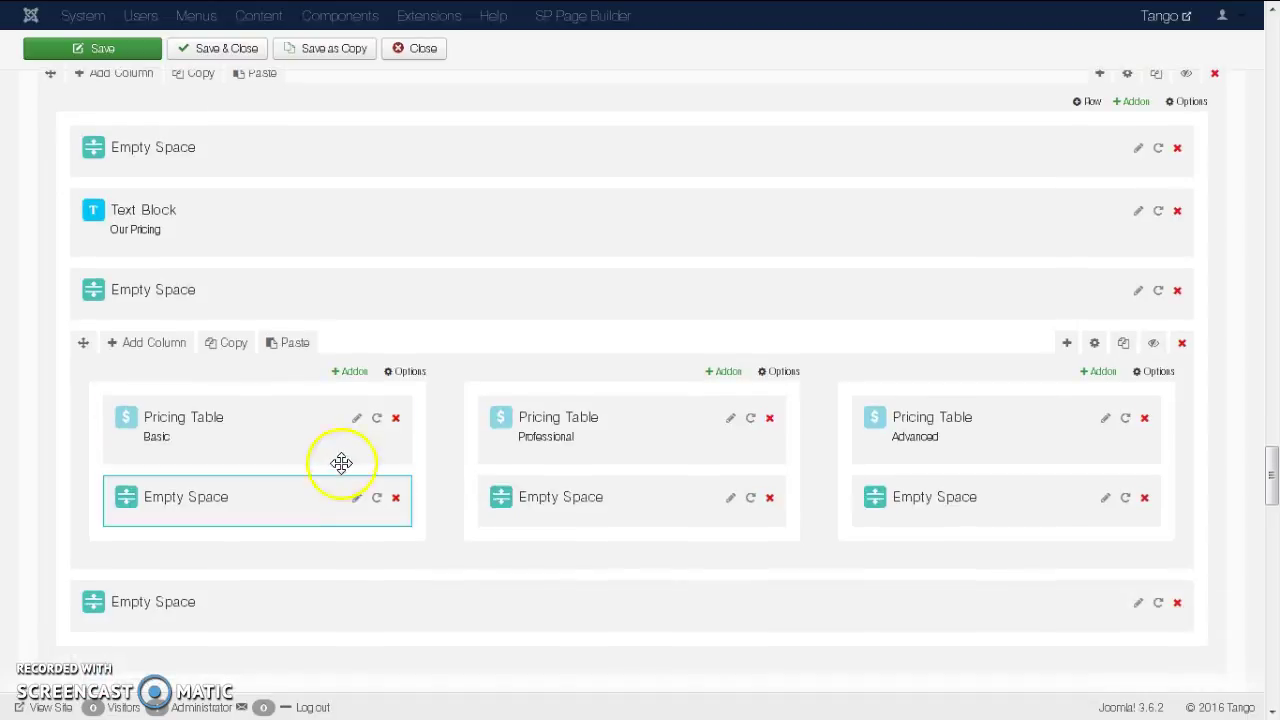
click(357, 419)
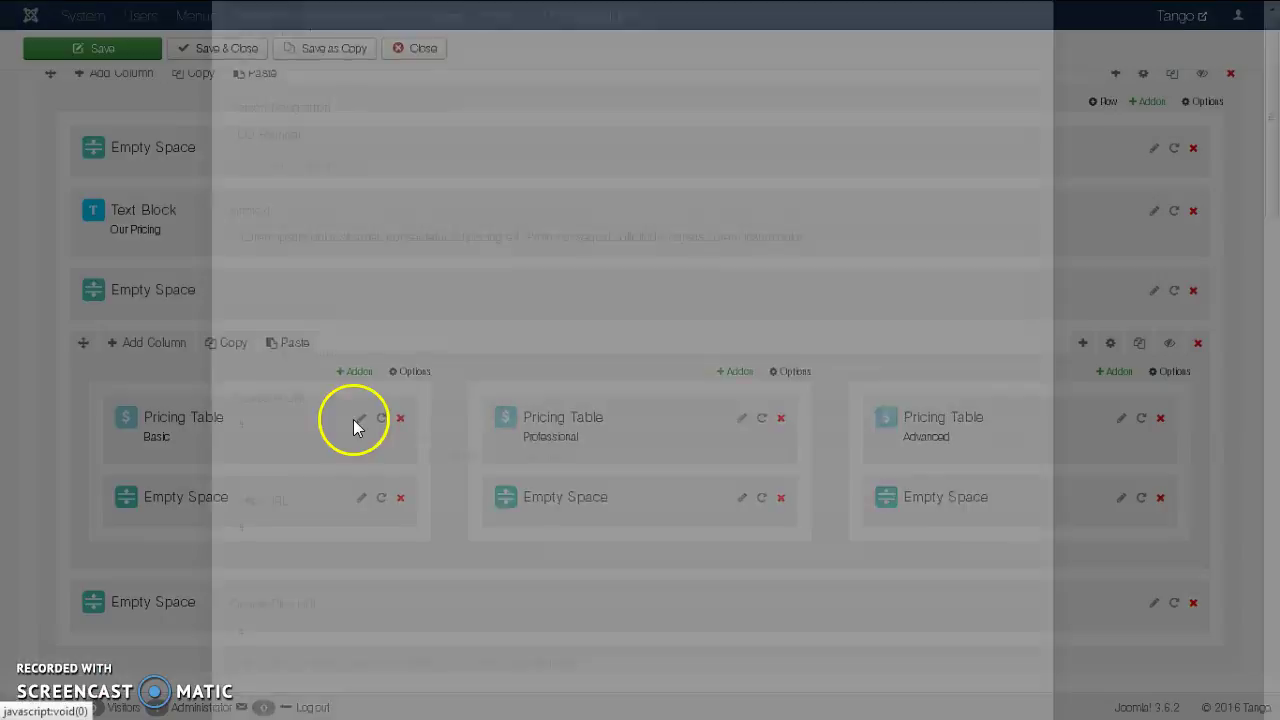
scroll(306, 310, down, 2)
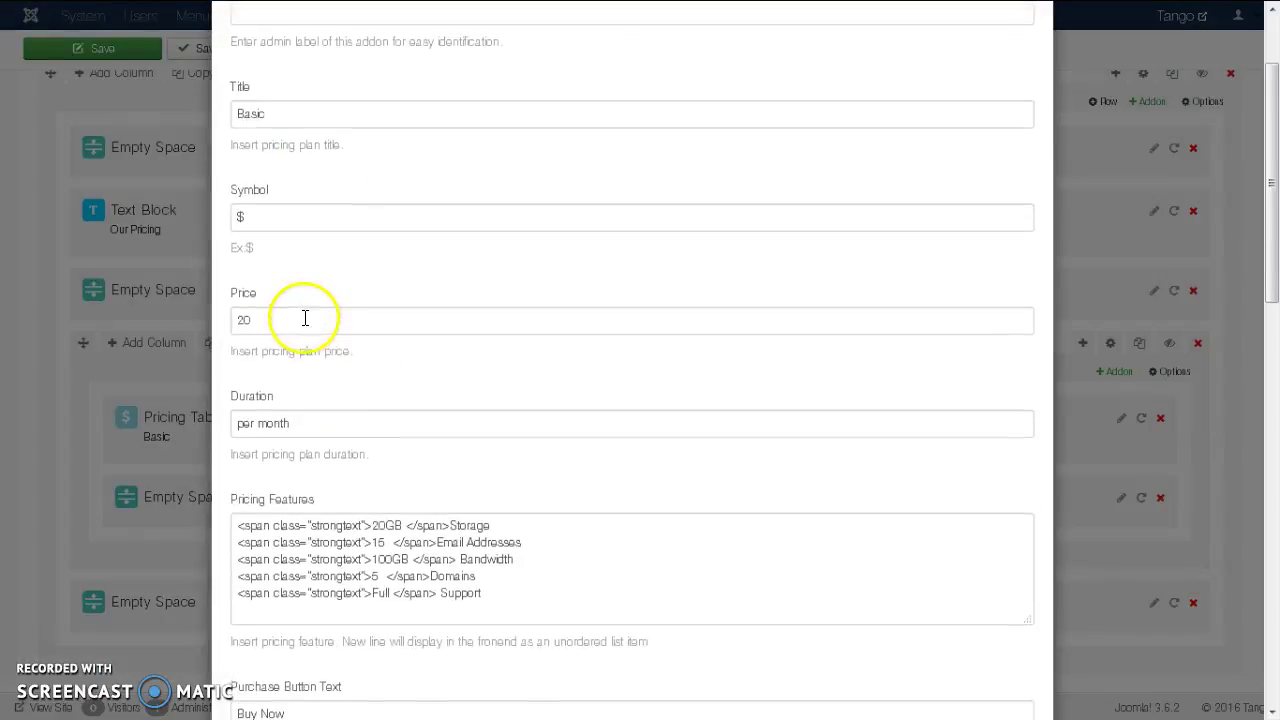
drag(497, 498, 223, 414)
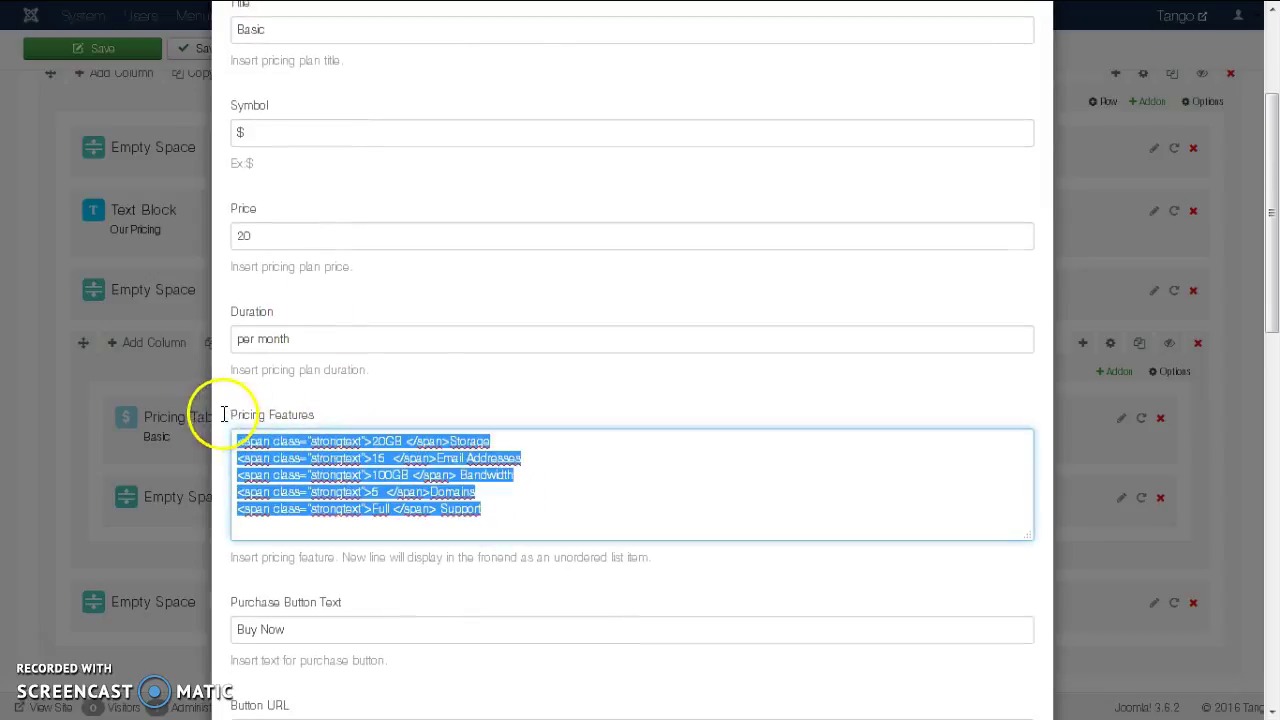
click(423, 390)
Step: Examine the "Basic" Pricing Table's button, color, alignment and CSS class settings and close them without saving
scroll(423, 390, down, 8)
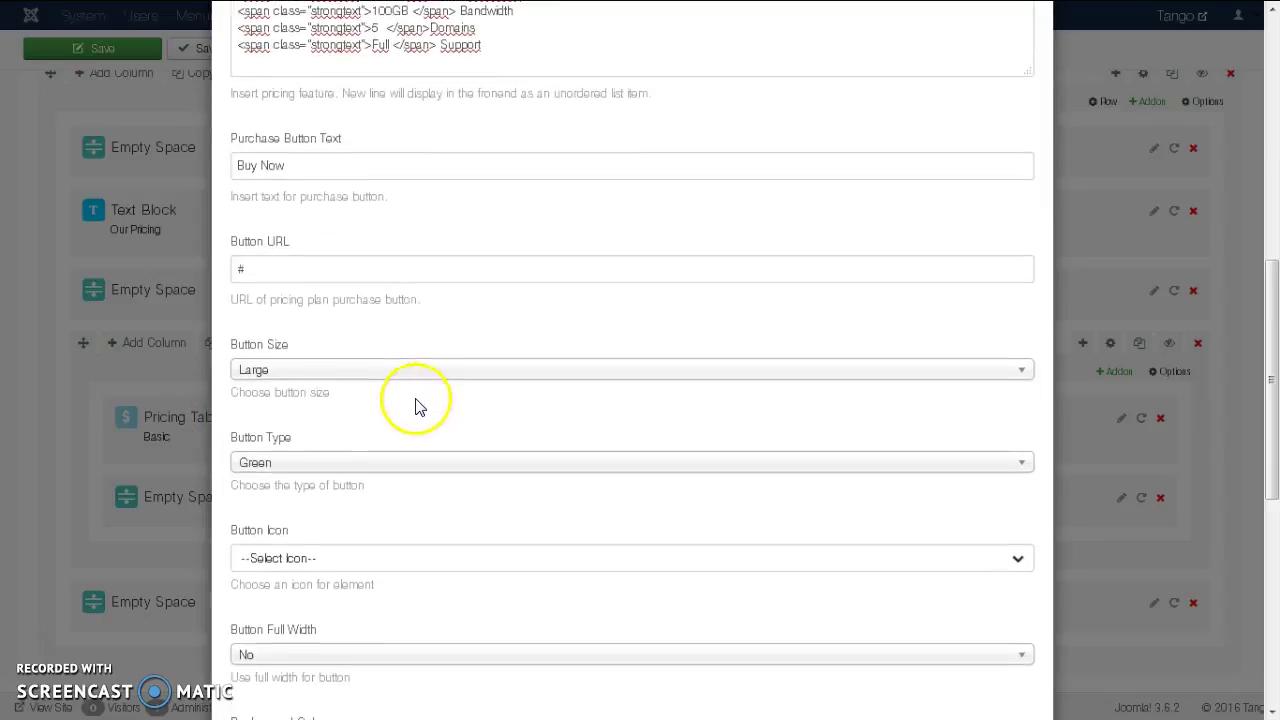
scroll(418, 410, down, 2)
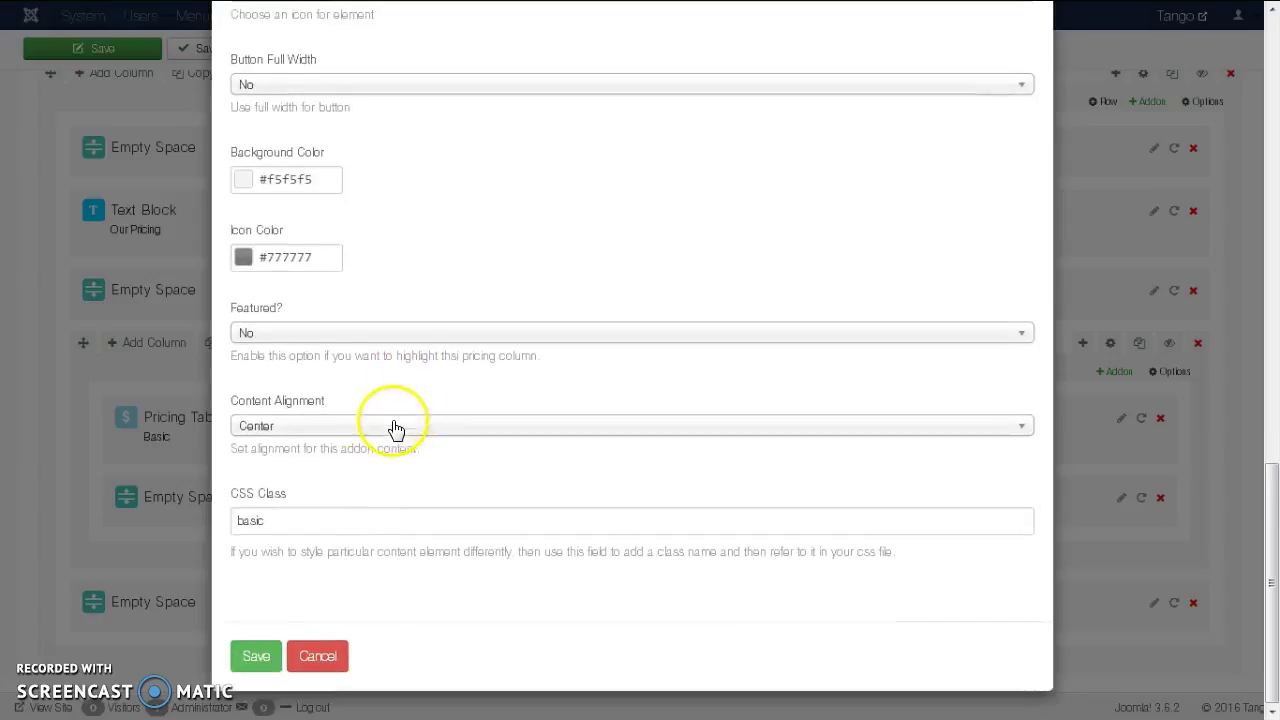
click(333, 656)
Step: Open the Button Group below "Tango Template Is The Best Solution For You" and expand its "Click here !" button to examine its text and link
scroll(421, 545, down, 4)
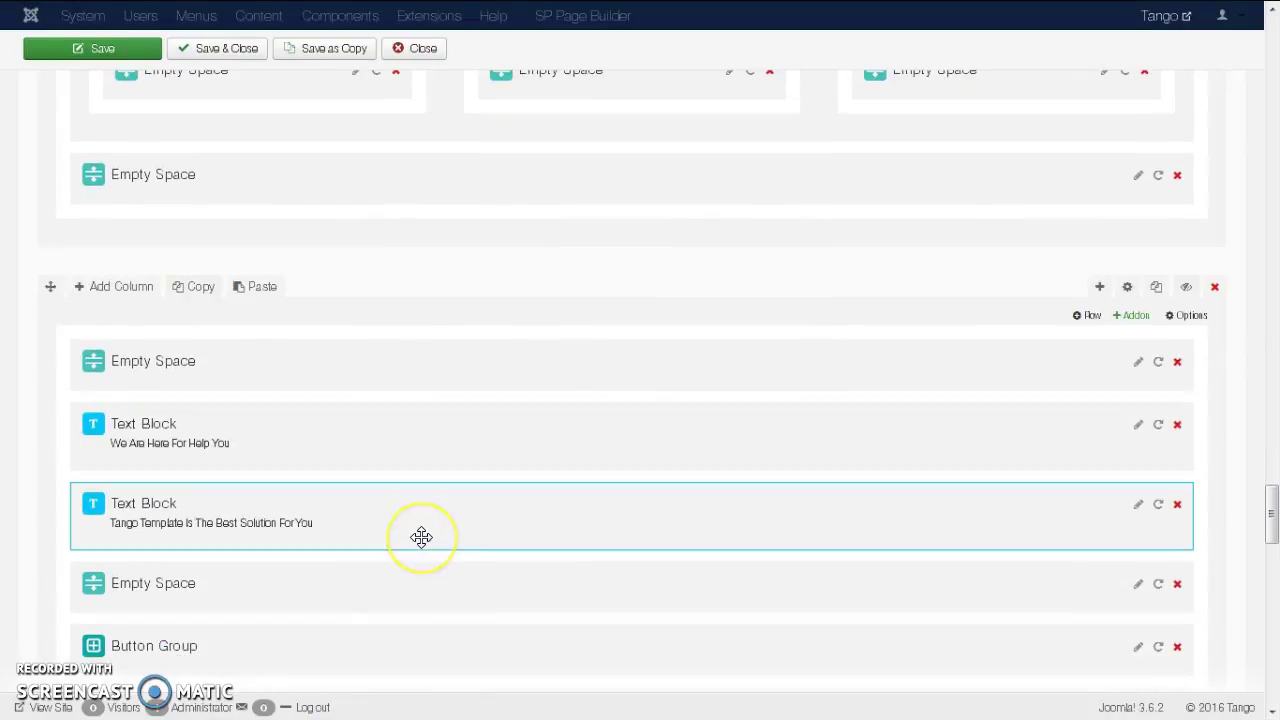
scroll(421, 540, down, 2)
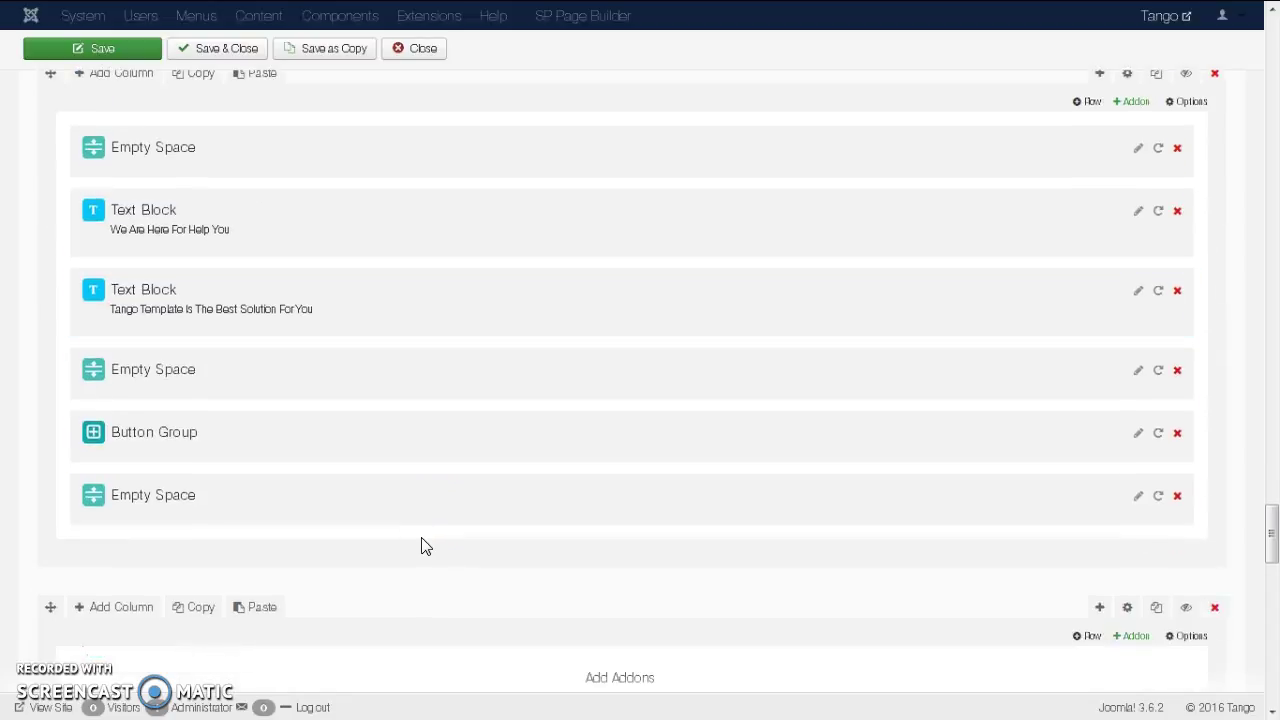
scroll(421, 545, down, 2)
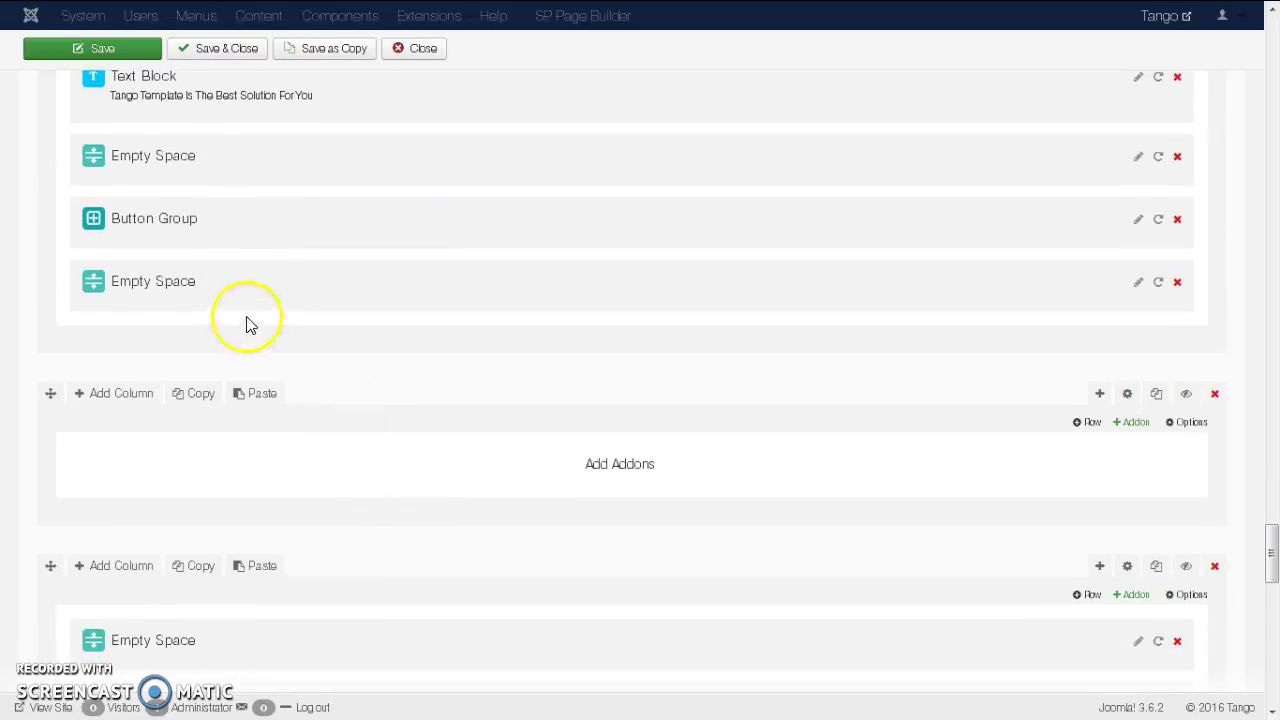
click(1137, 220)
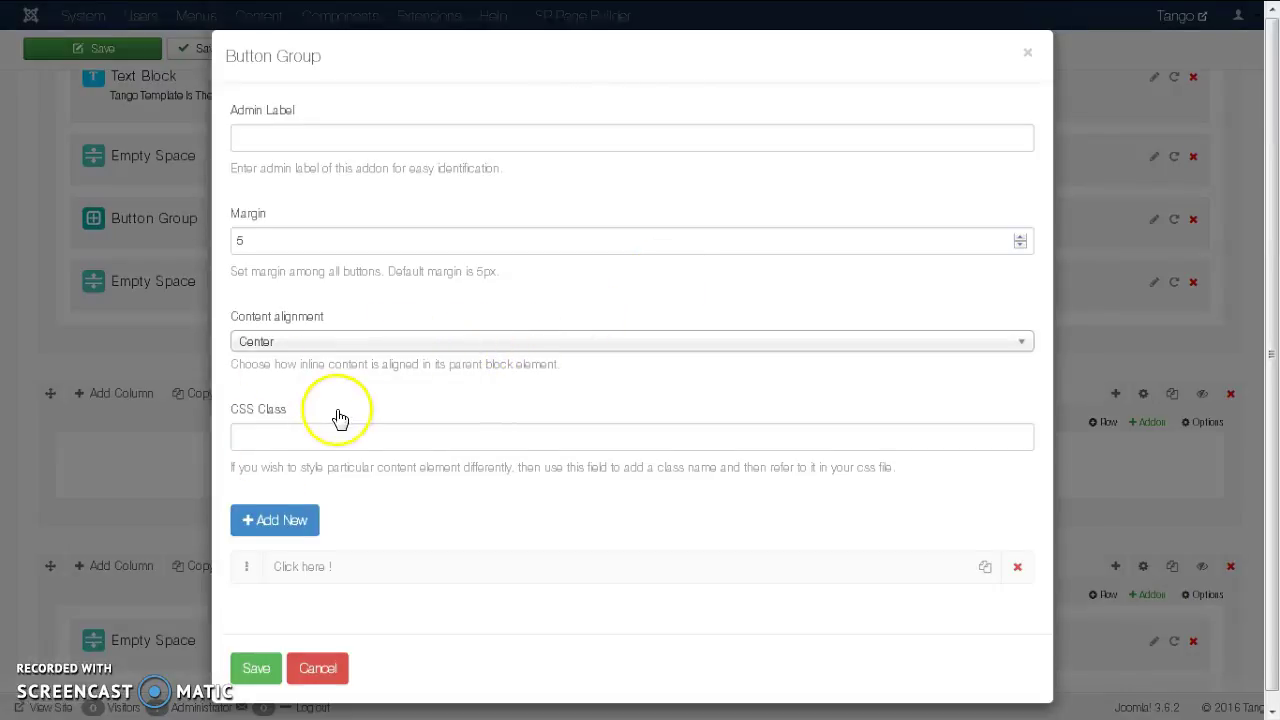
click(409, 556)
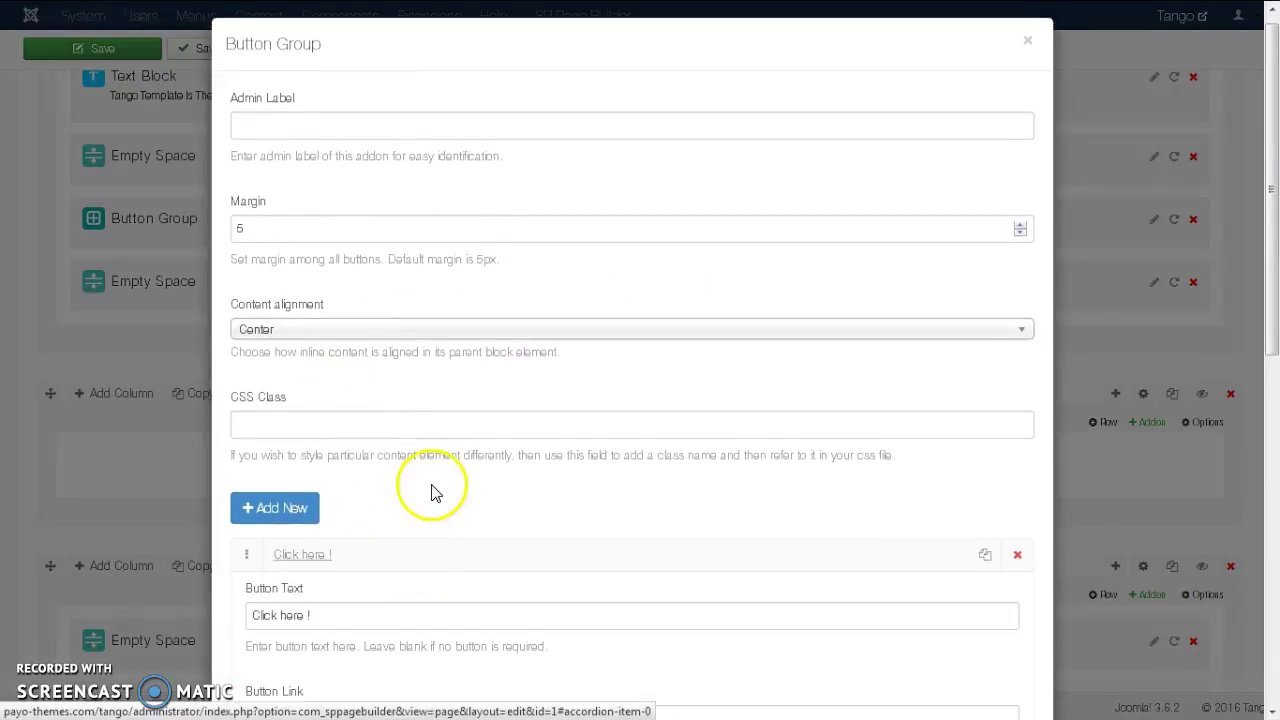
scroll(432, 490, down, 3)
scroll(432, 490, down, 2)
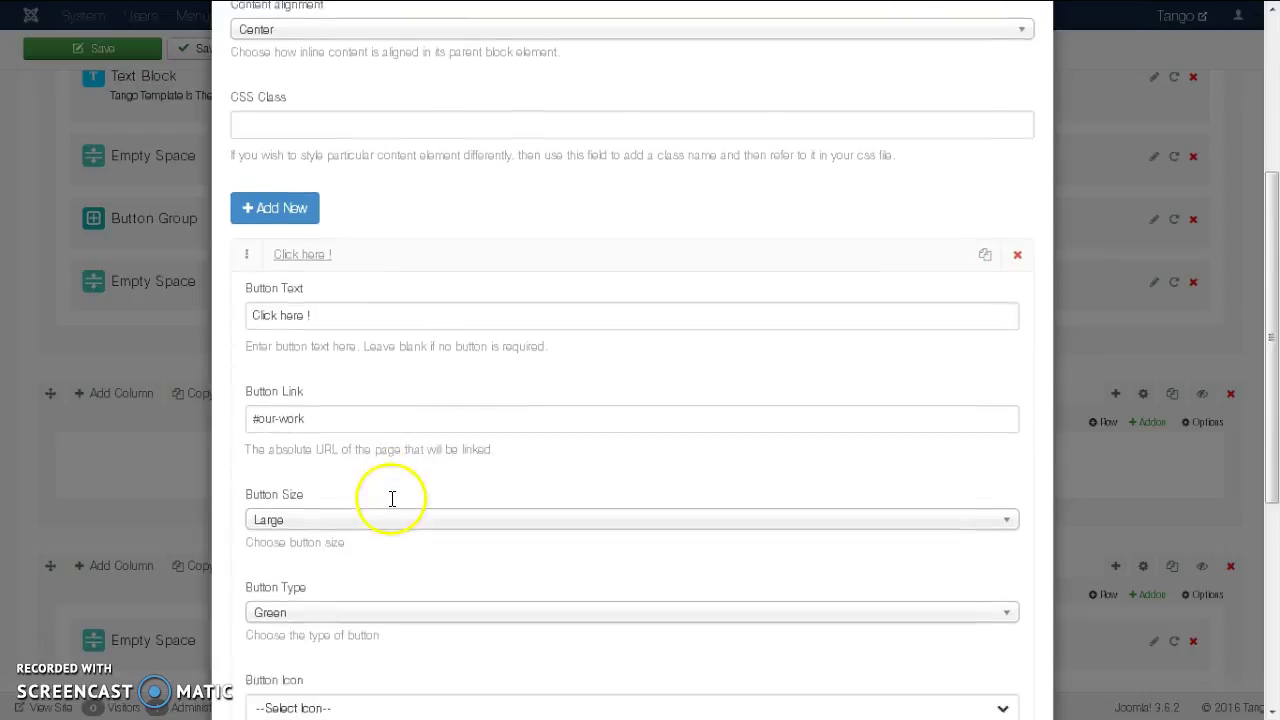
Step: Examine the button type choices, icon and link target of the "Click here !" button, and close the Button Group without saving
click(268, 543)
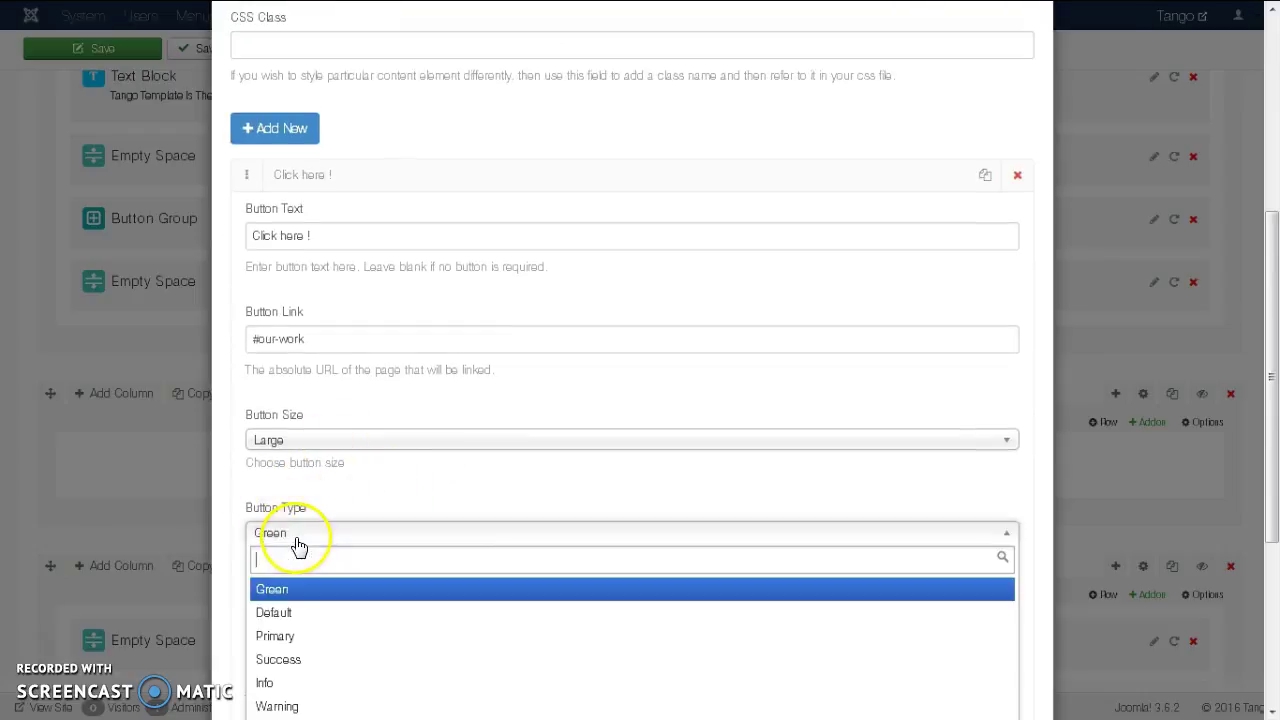
click(383, 511)
scroll(381, 511, down, 4)
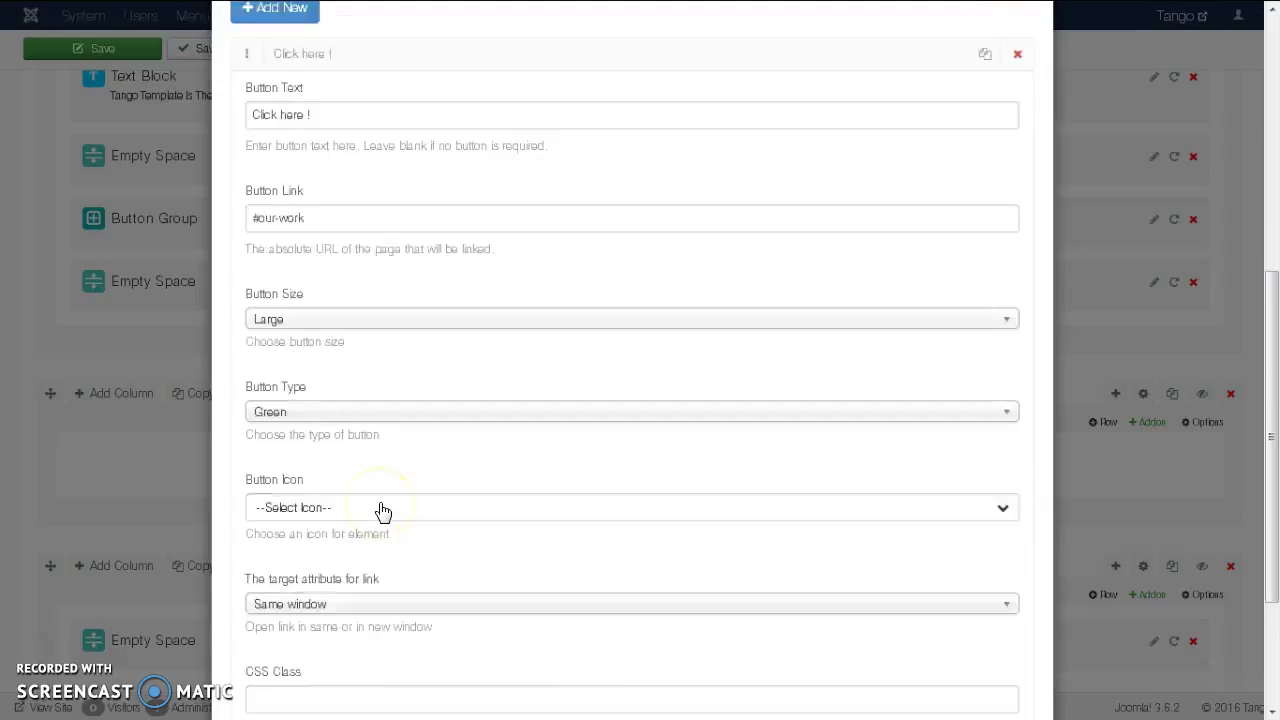
click(317, 656)
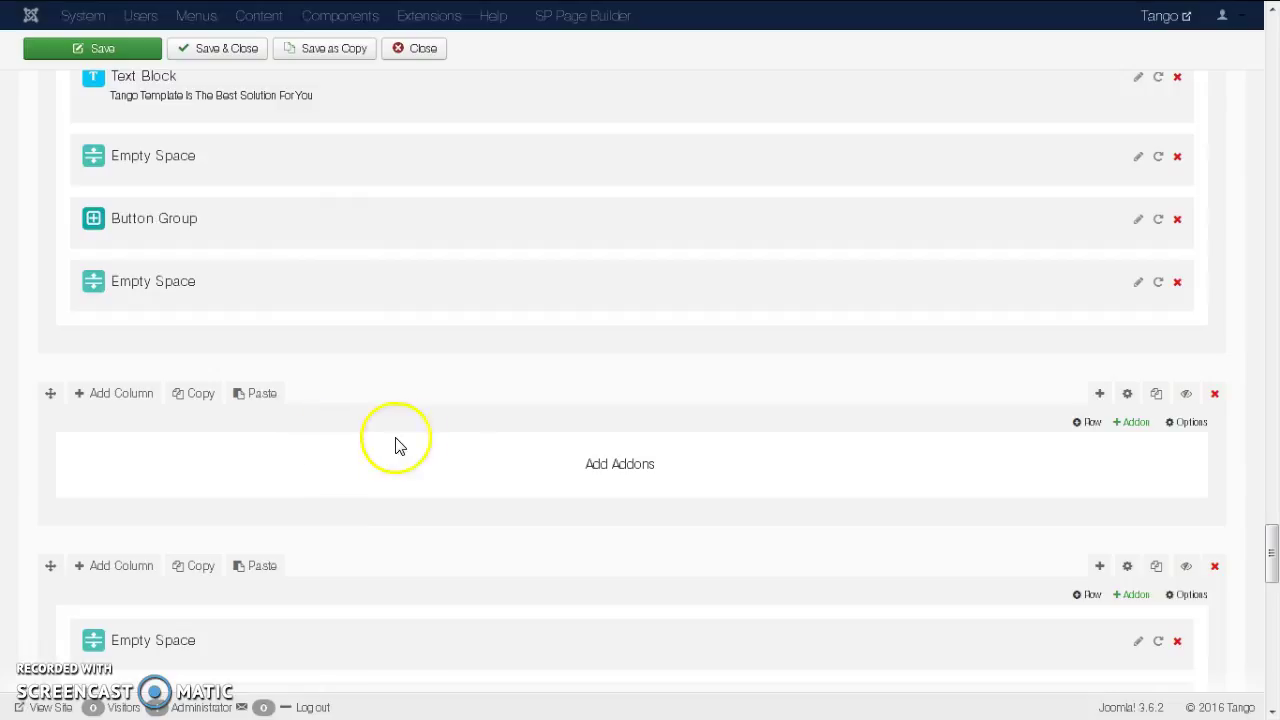
Step: Open the "Testimonials" Text Block, examine its content as source code, its alignment and CSS class, and close it without saving
scroll(430, 444, down, 4)
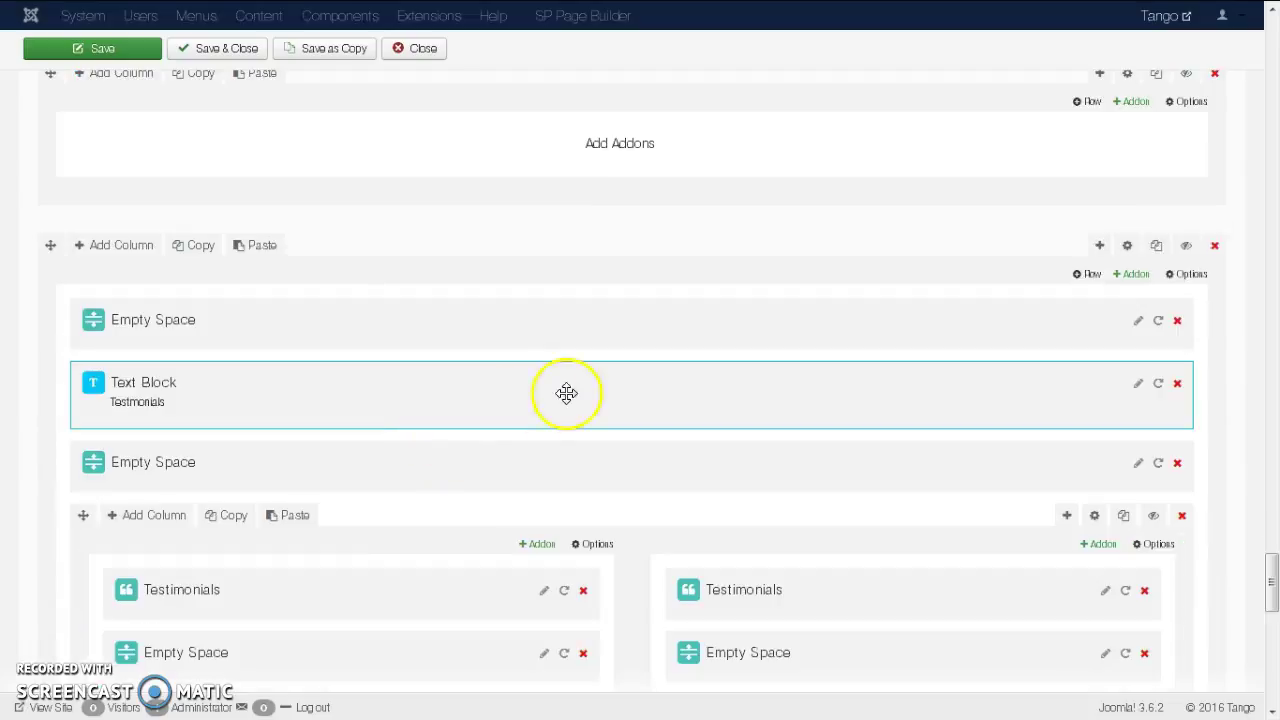
click(1138, 388)
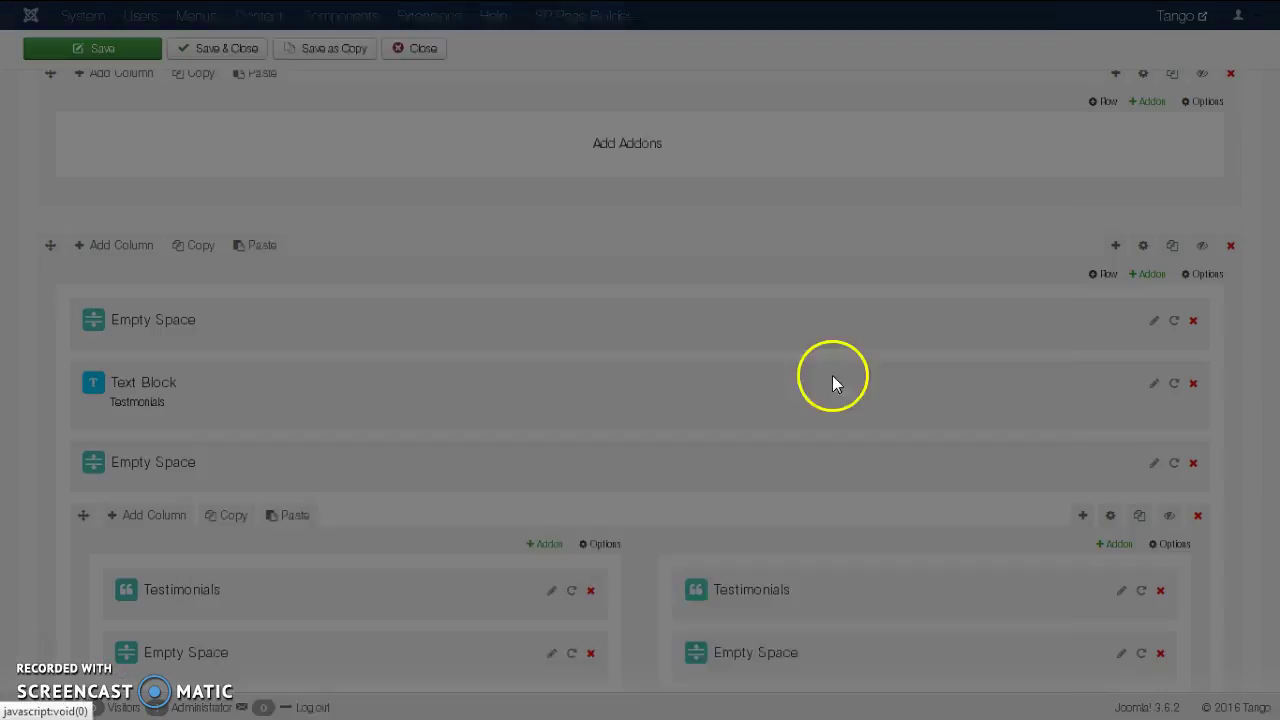
scroll(756, 382, down, 5)
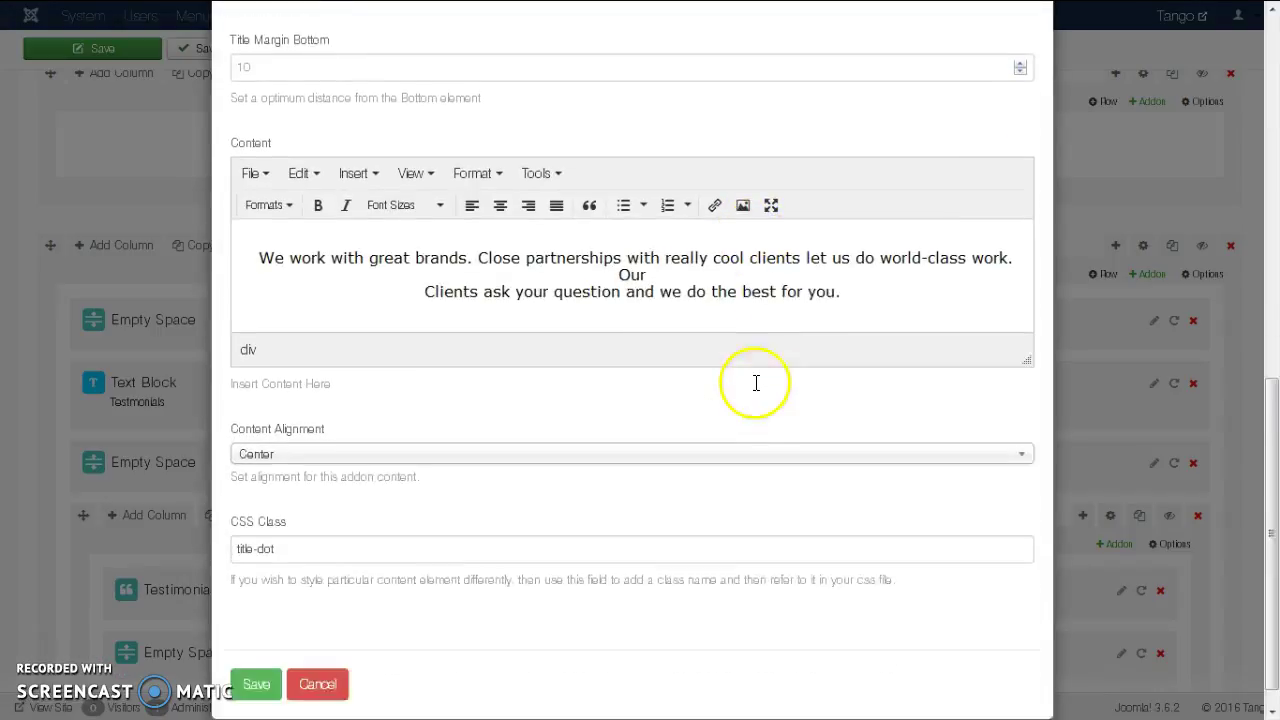
click(557, 158)
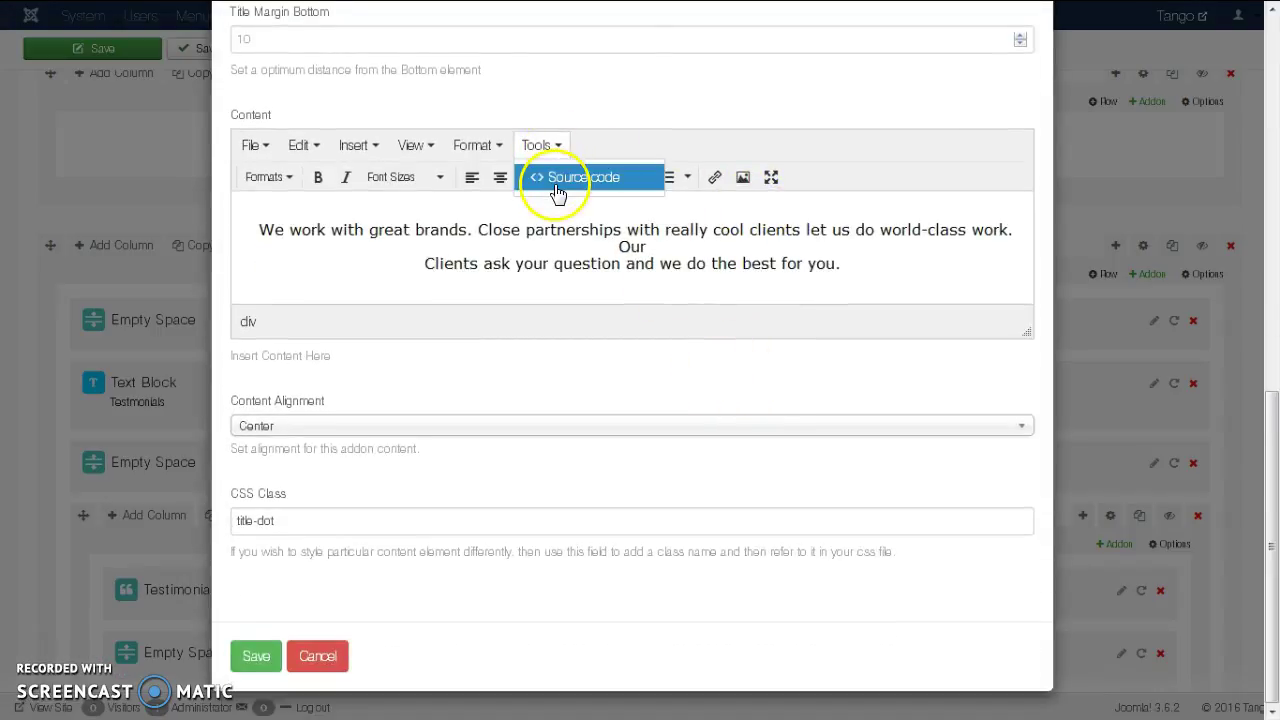
click(584, 177)
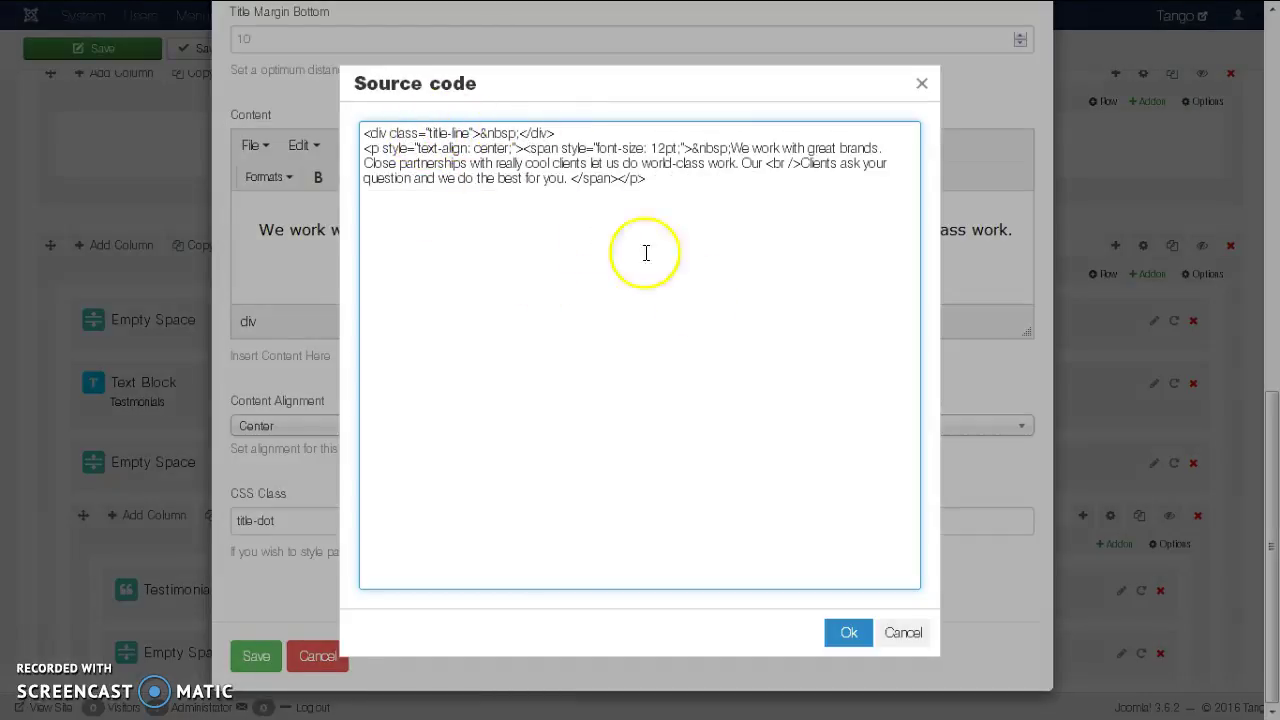
click(905, 632)
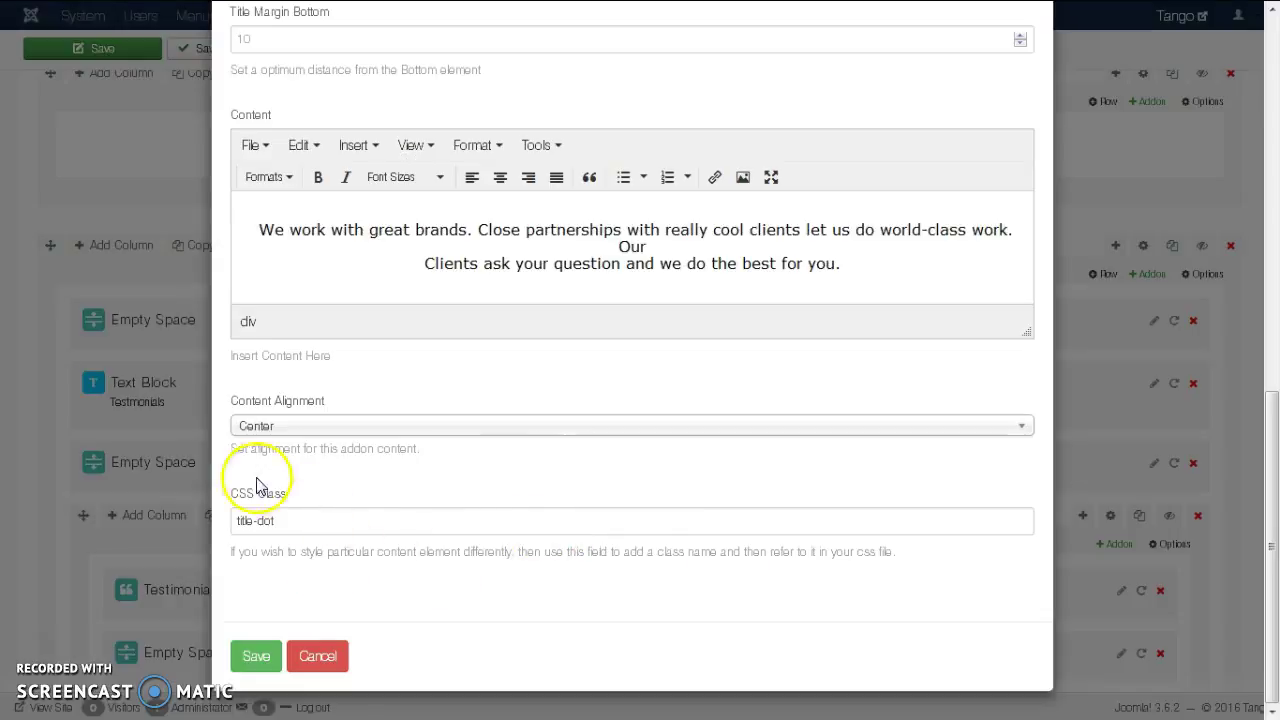
click(317, 656)
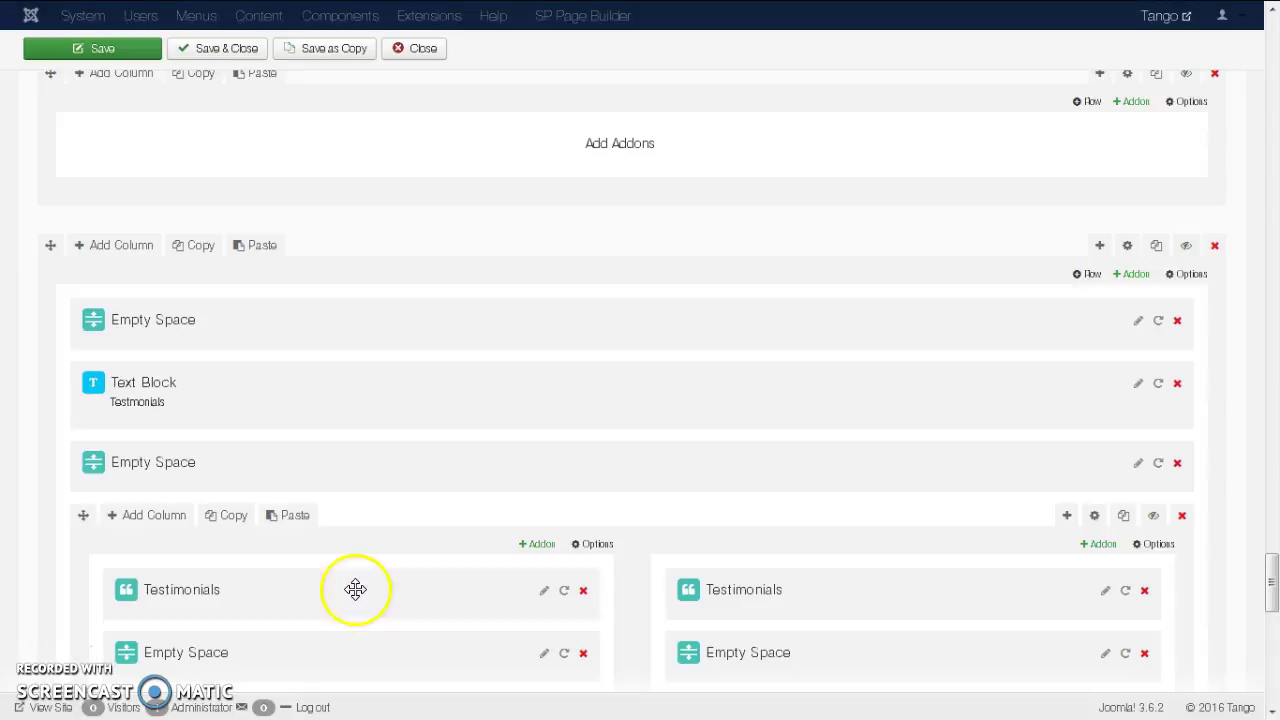
Step: Open the first Testimonials addon, examine its client review, name, company, avatar and link settings, and close it without saving
scroll(362, 588, down, 2)
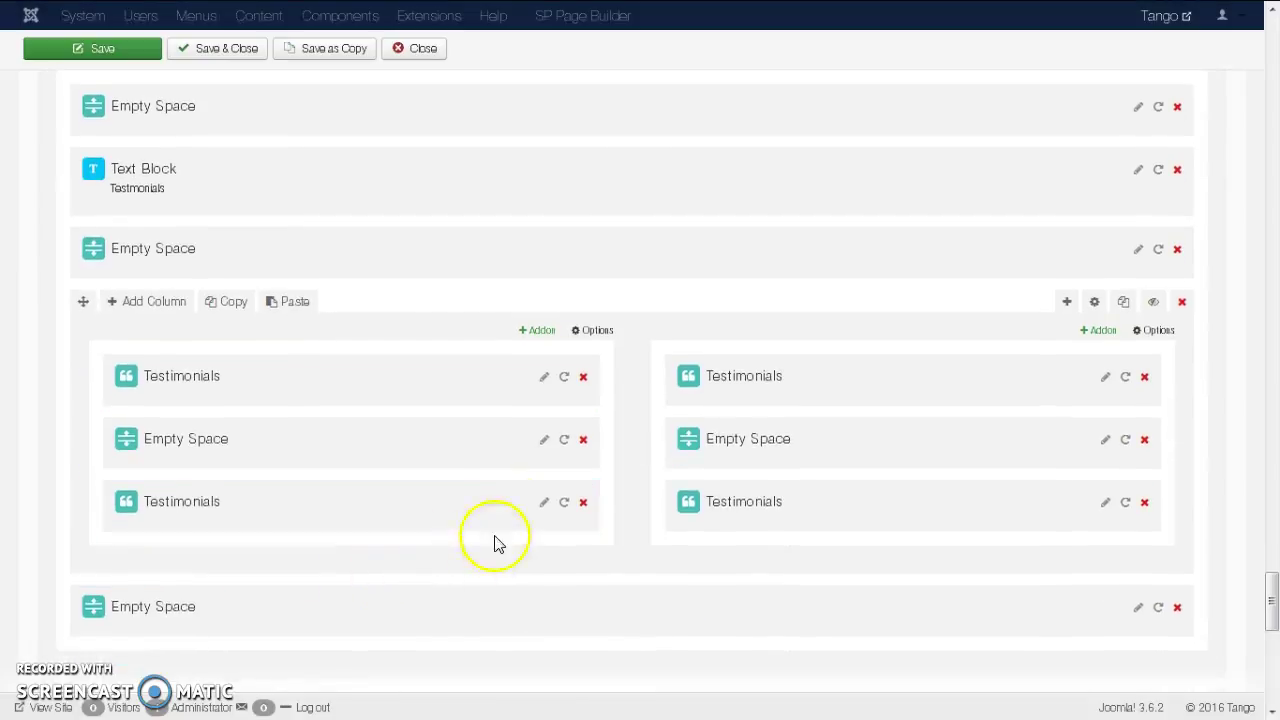
click(544, 380)
scroll(545, 385, down, 5)
scroll(545, 388, down, 6)
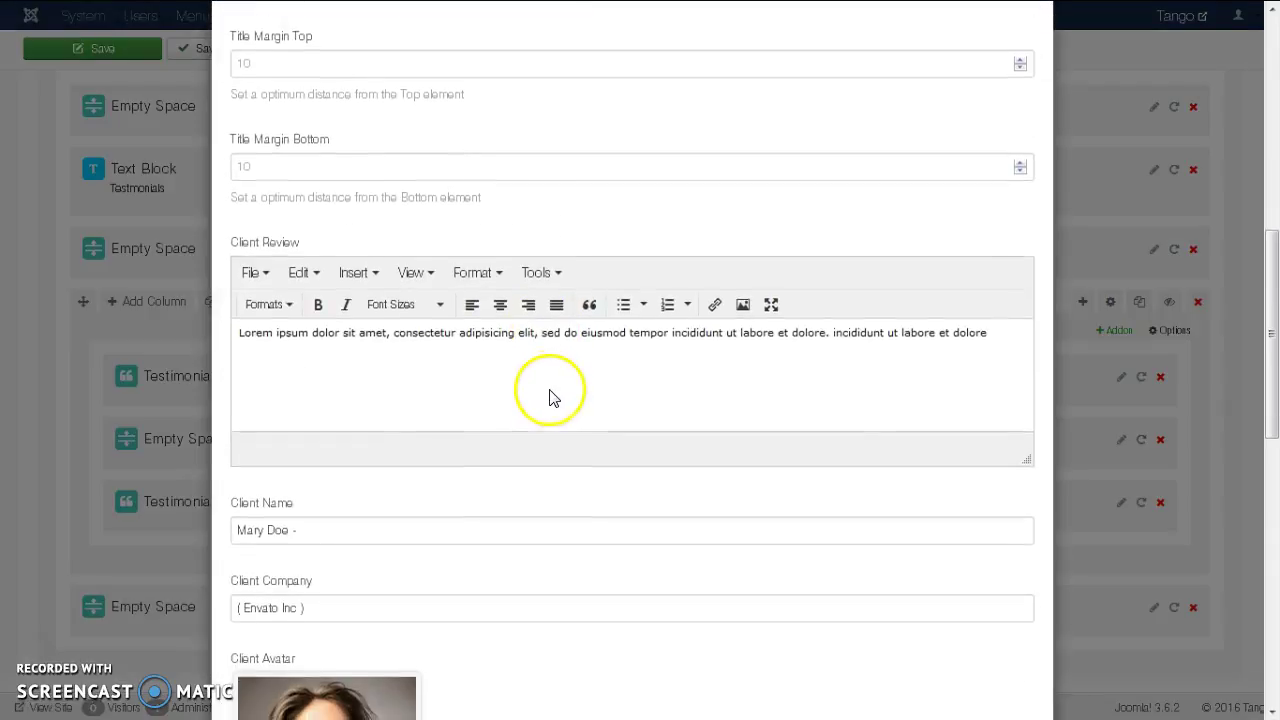
scroll(550, 395, down, 4)
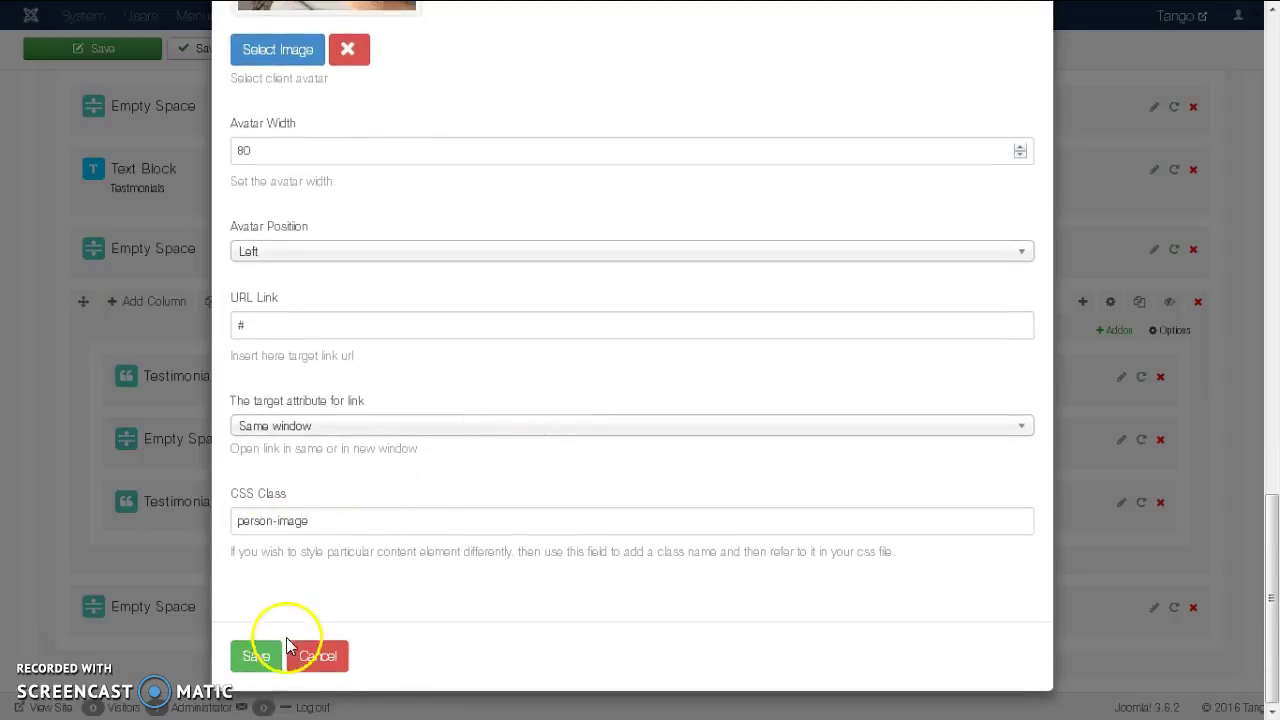
click(318, 658)
Step: Open the Add-Ons List for the page's last row, look through the available addons and close it without adding one
scroll(365, 585, down, 6)
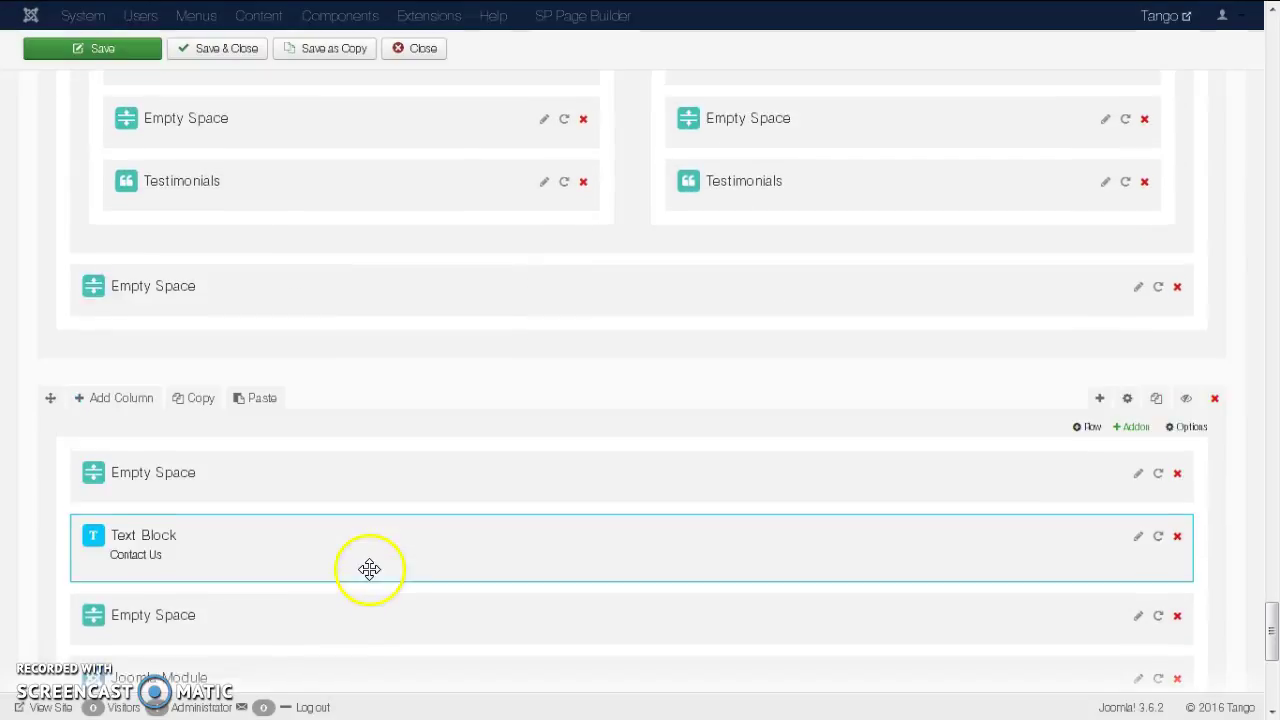
scroll(370, 578, down, 1)
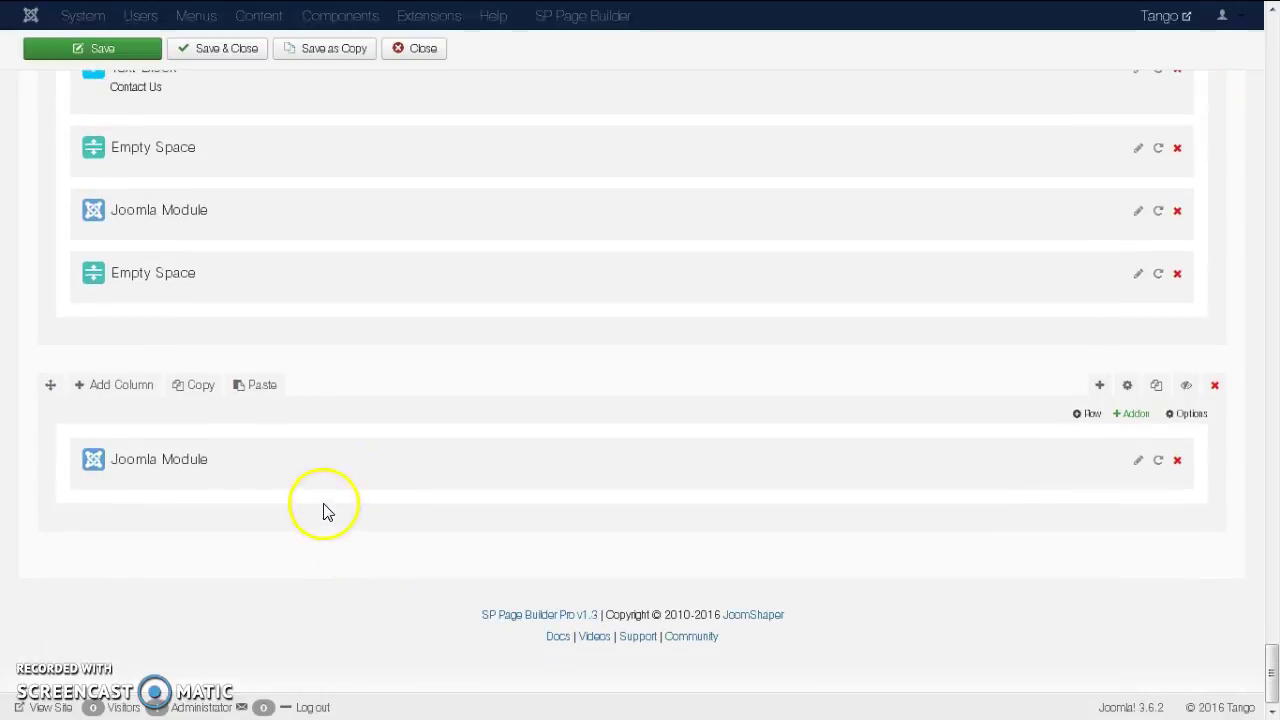
click(1138, 414)
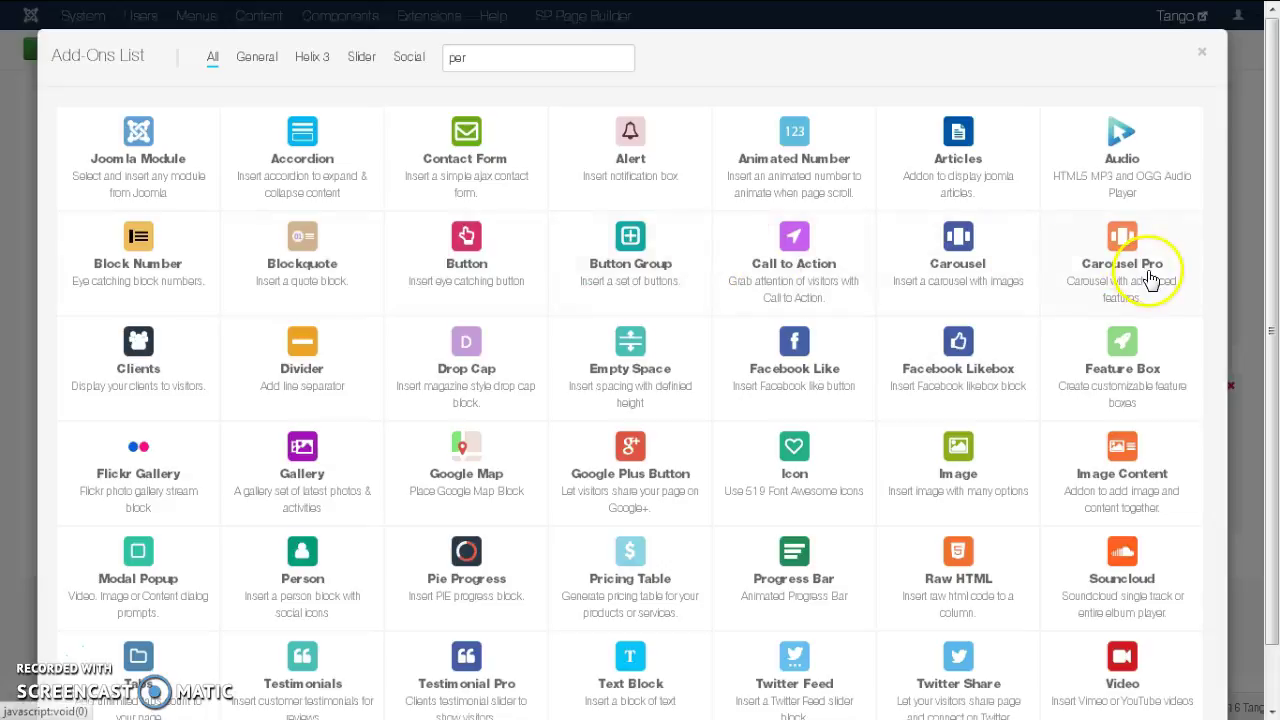
scroll(1120, 368, down, 1)
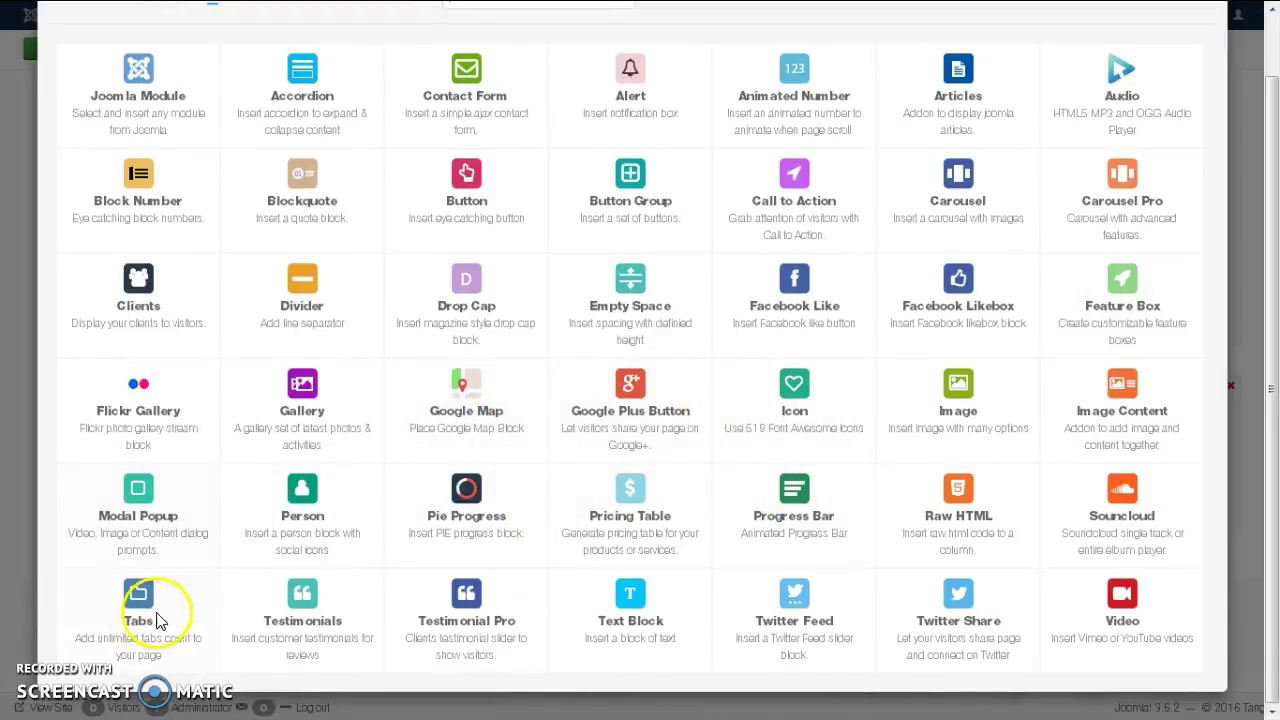
scroll(1100, 450, up, 1)
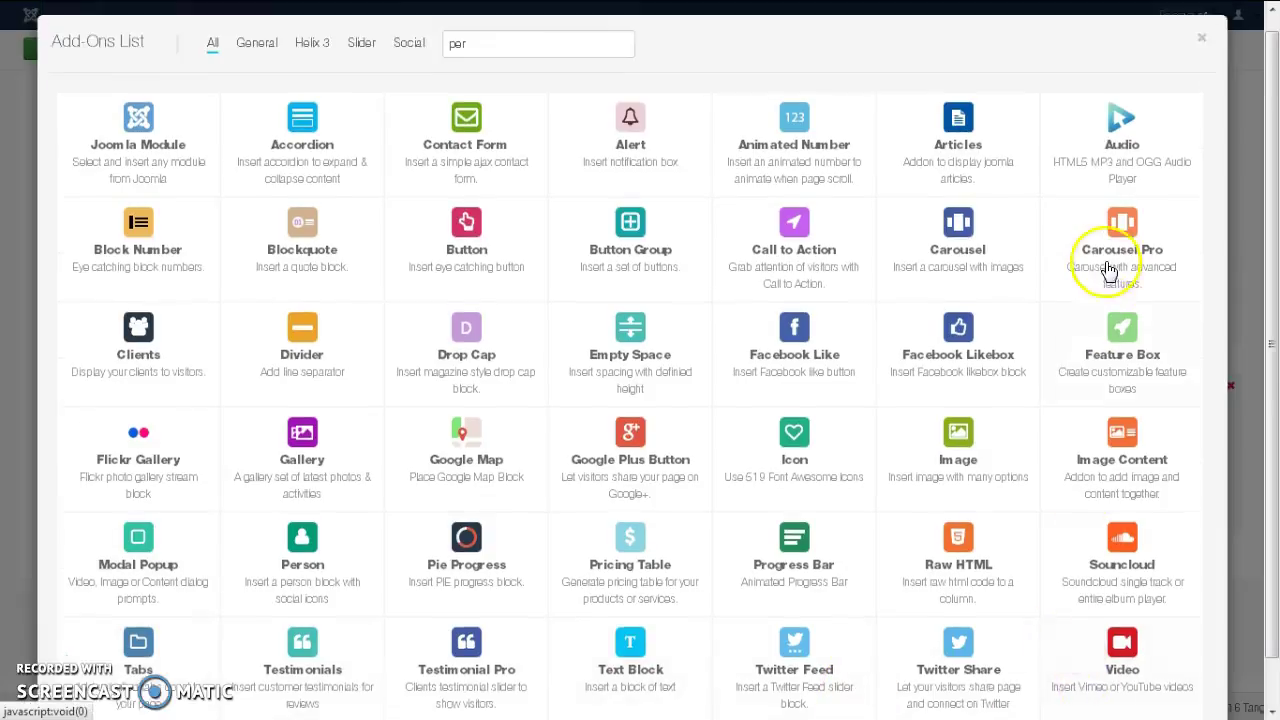
click(1202, 54)
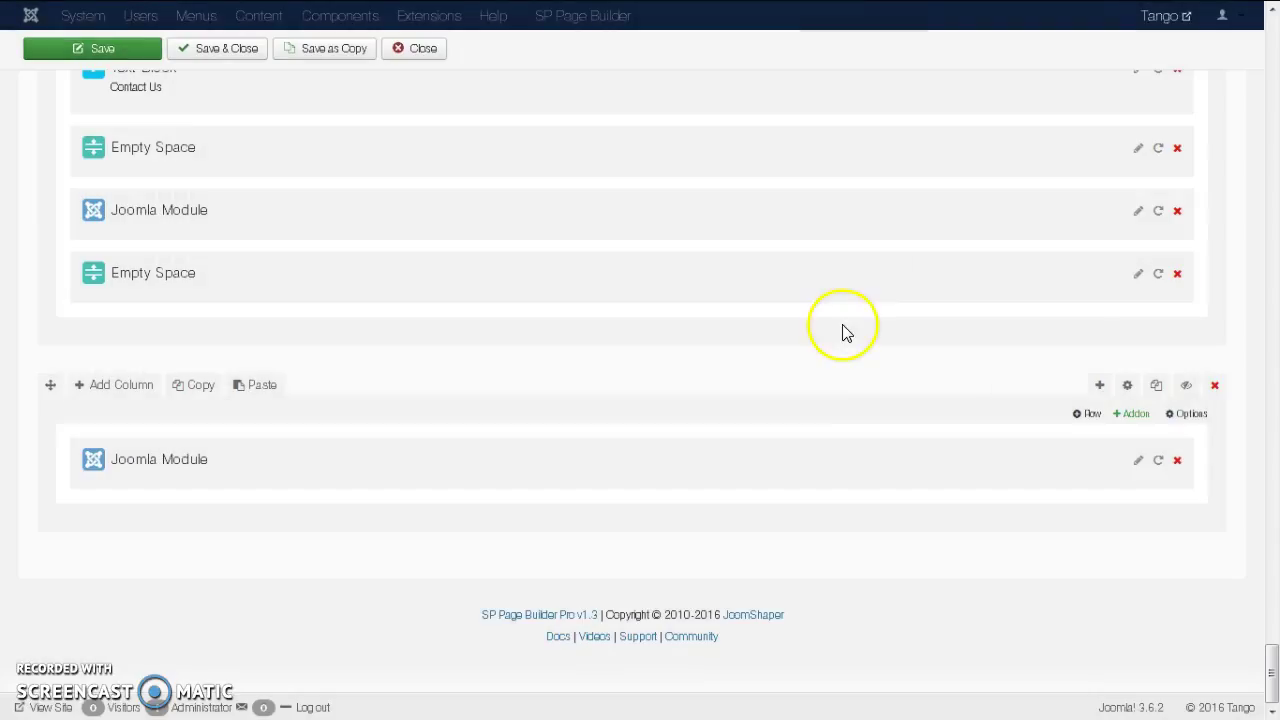
Step: Close the Home page editor without saving and open the list of site modules
scroll(700, 400, up, 8)
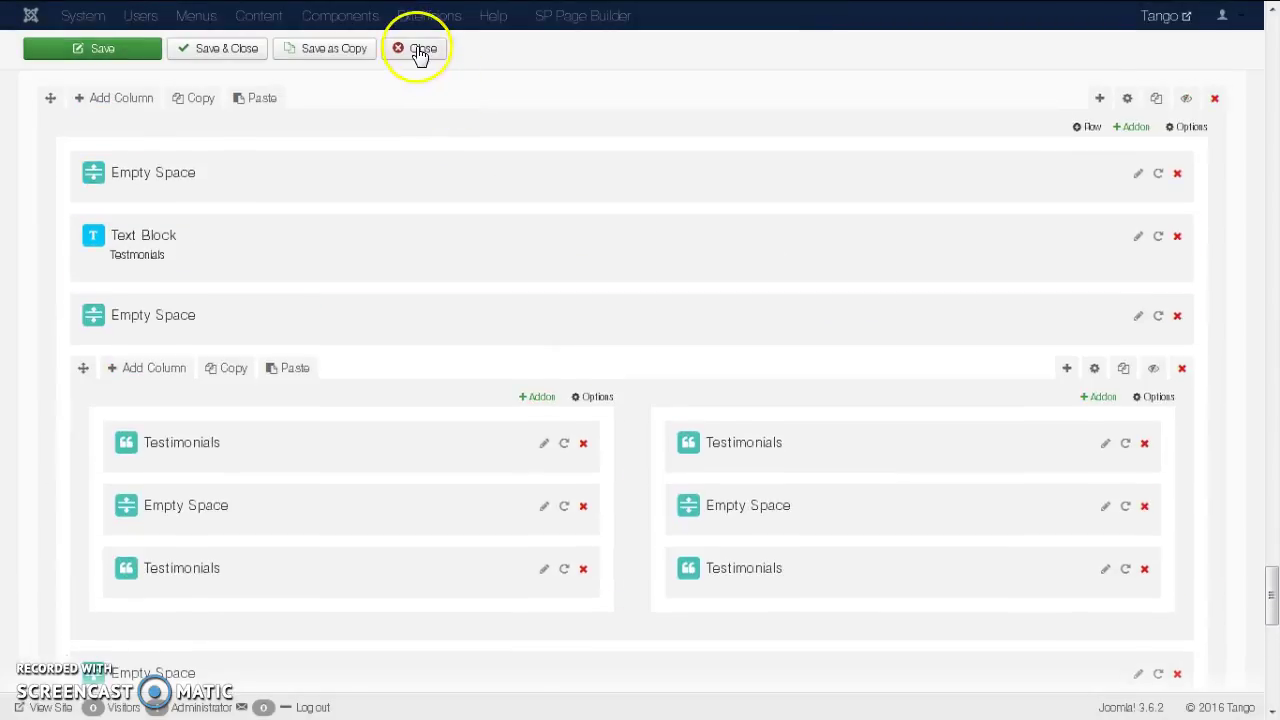
click(420, 50)
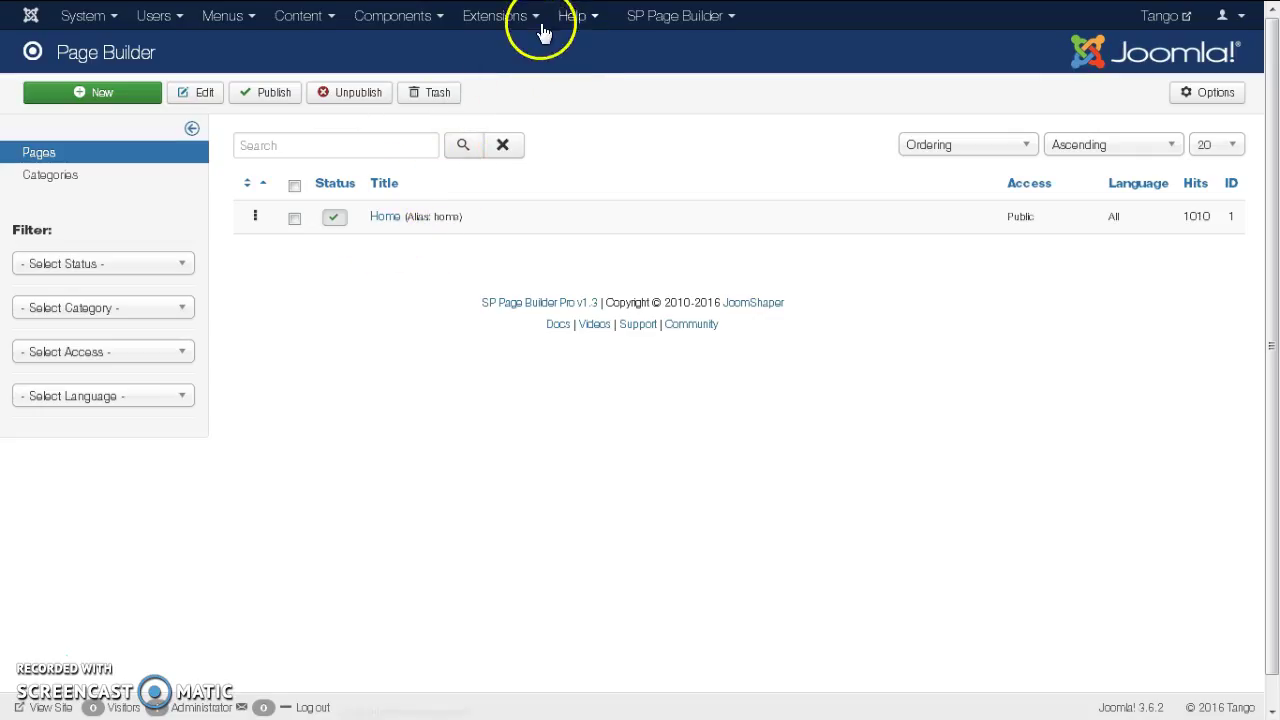
click(515, 18)
click(505, 87)
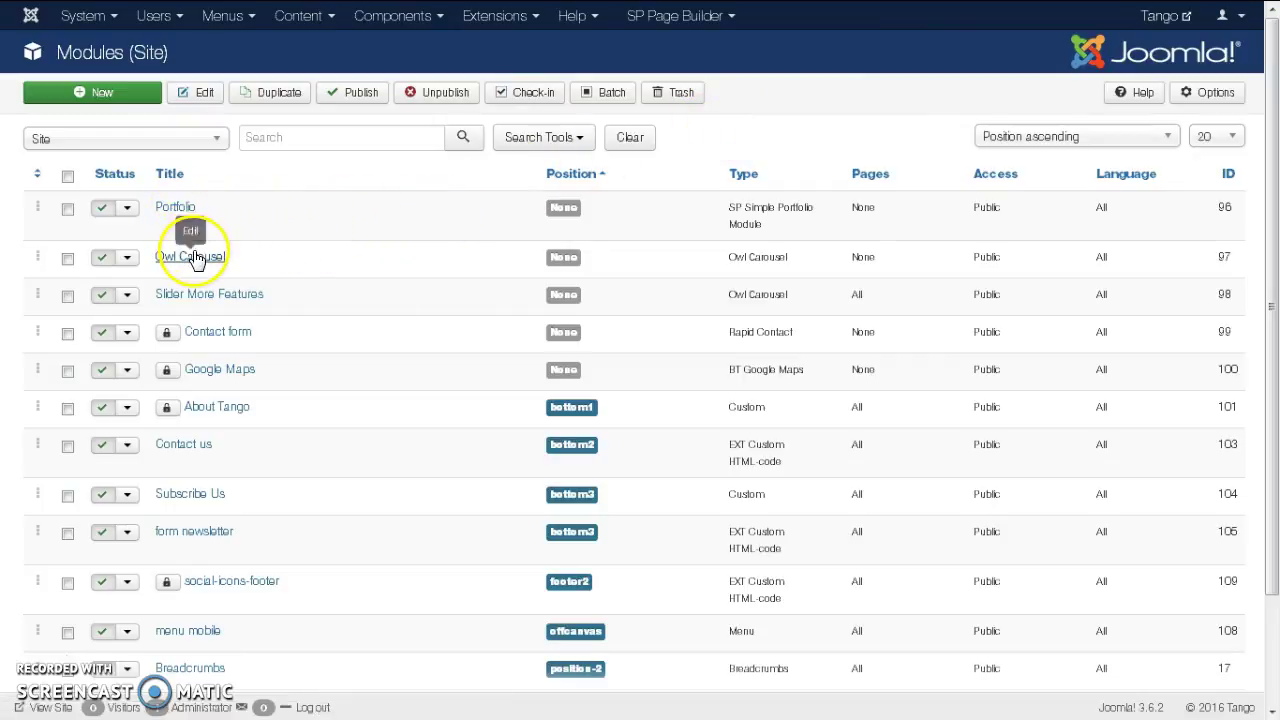
Step: Open the Portfolio module and examine its filter, column and layout choices without changing them
click(180, 210)
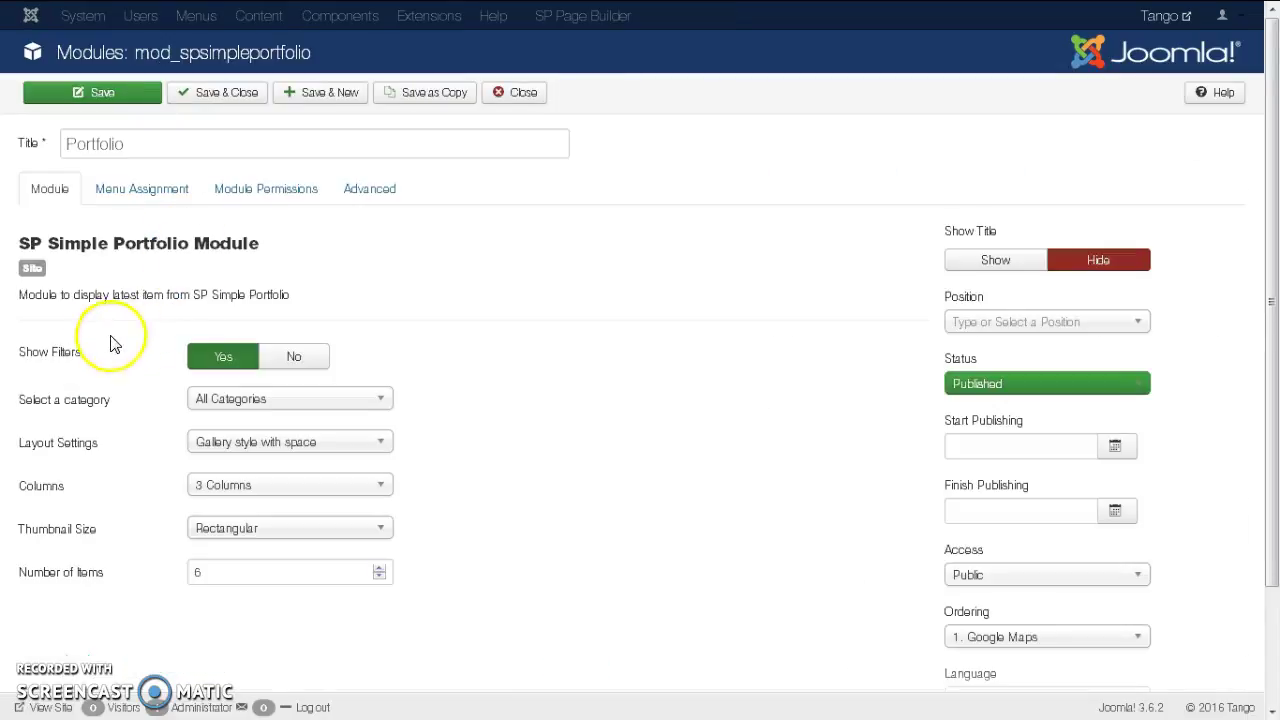
mouse_move(45, 358)
scroll(349, 371, down, 1)
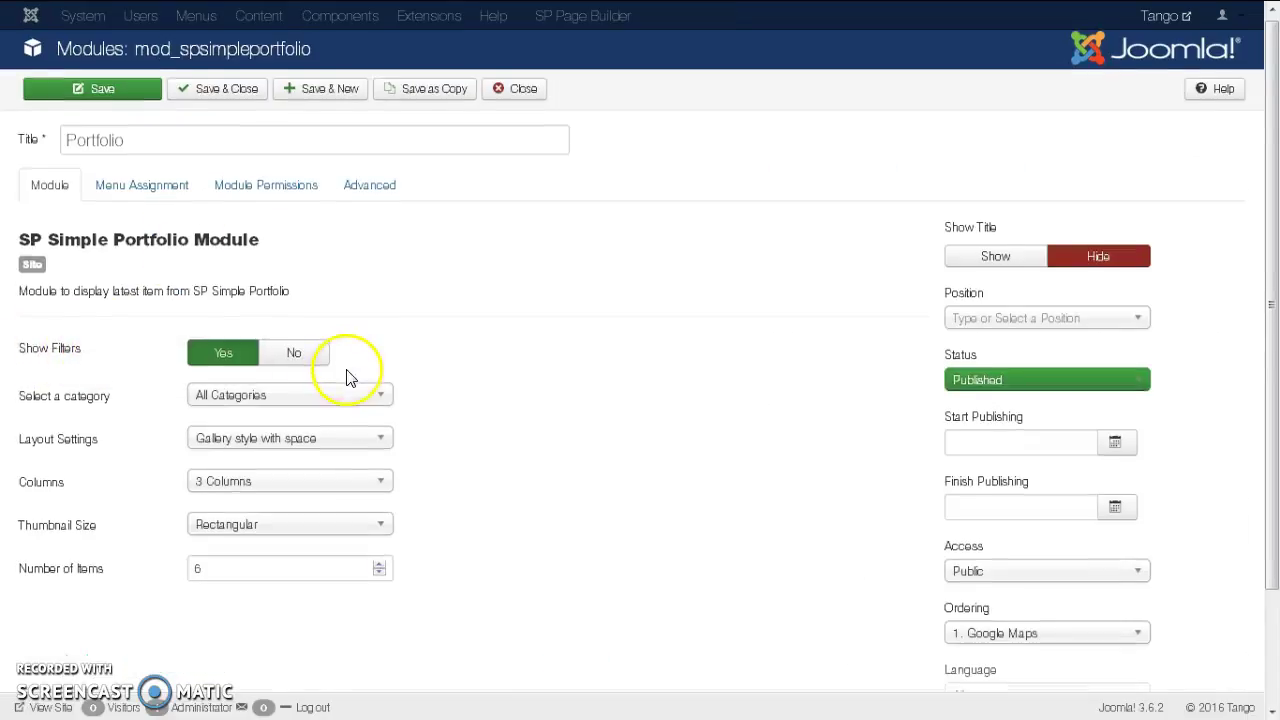
click(277, 380)
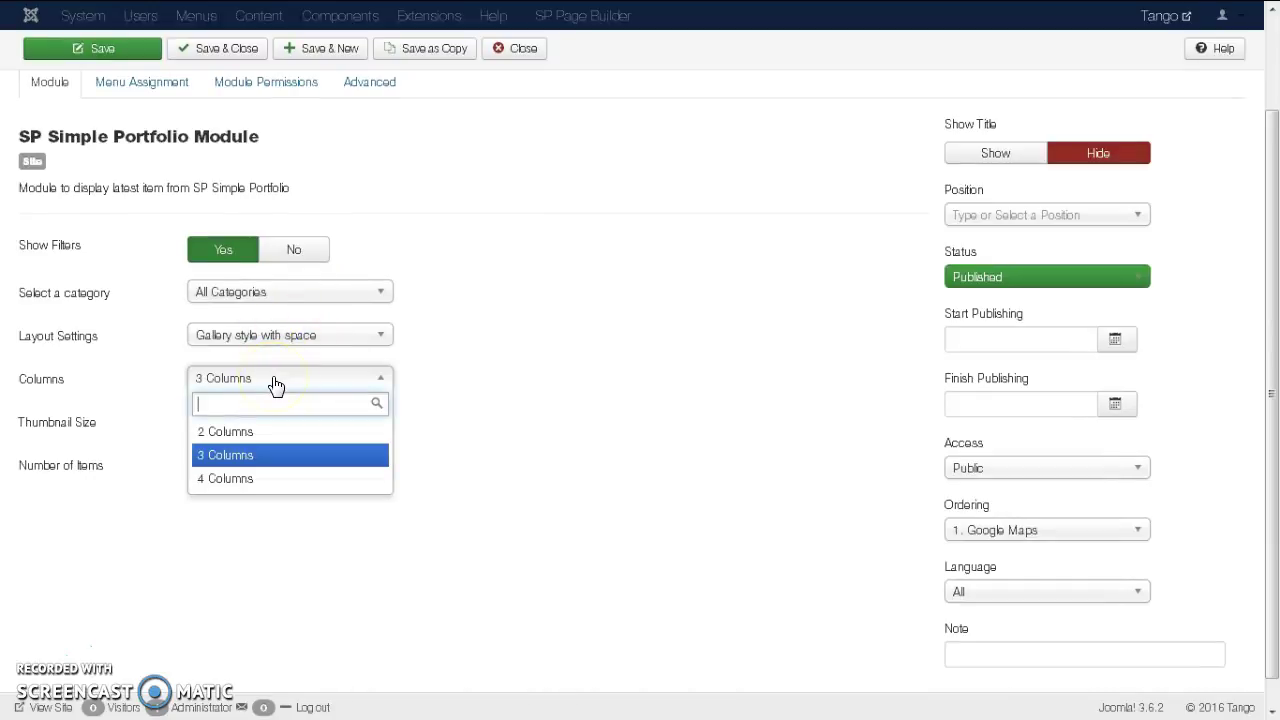
click(277, 387)
click(271, 346)
click(270, 347)
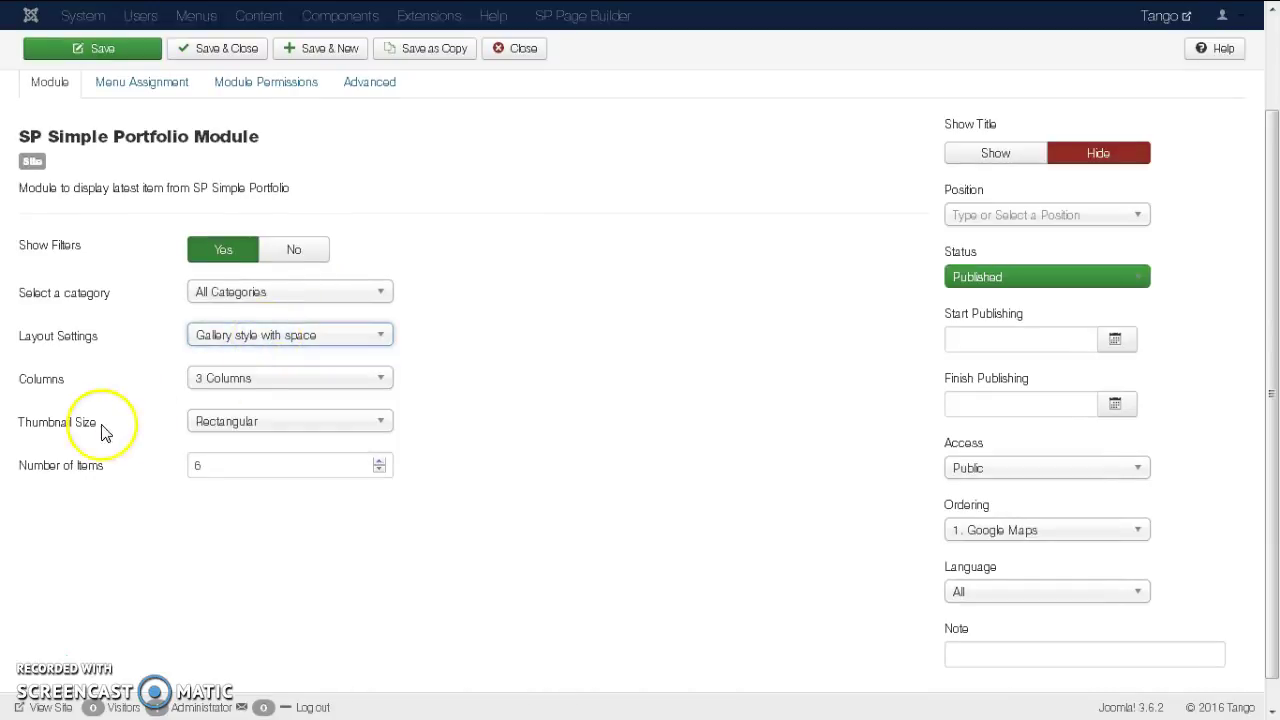
Step: Examine the Portfolio module's thumbnail size and number of items, and close the module without saving
scroll(118, 437, down, 1)
click(229, 391)
click(495, 393)
scroll(495, 393, up, 3)
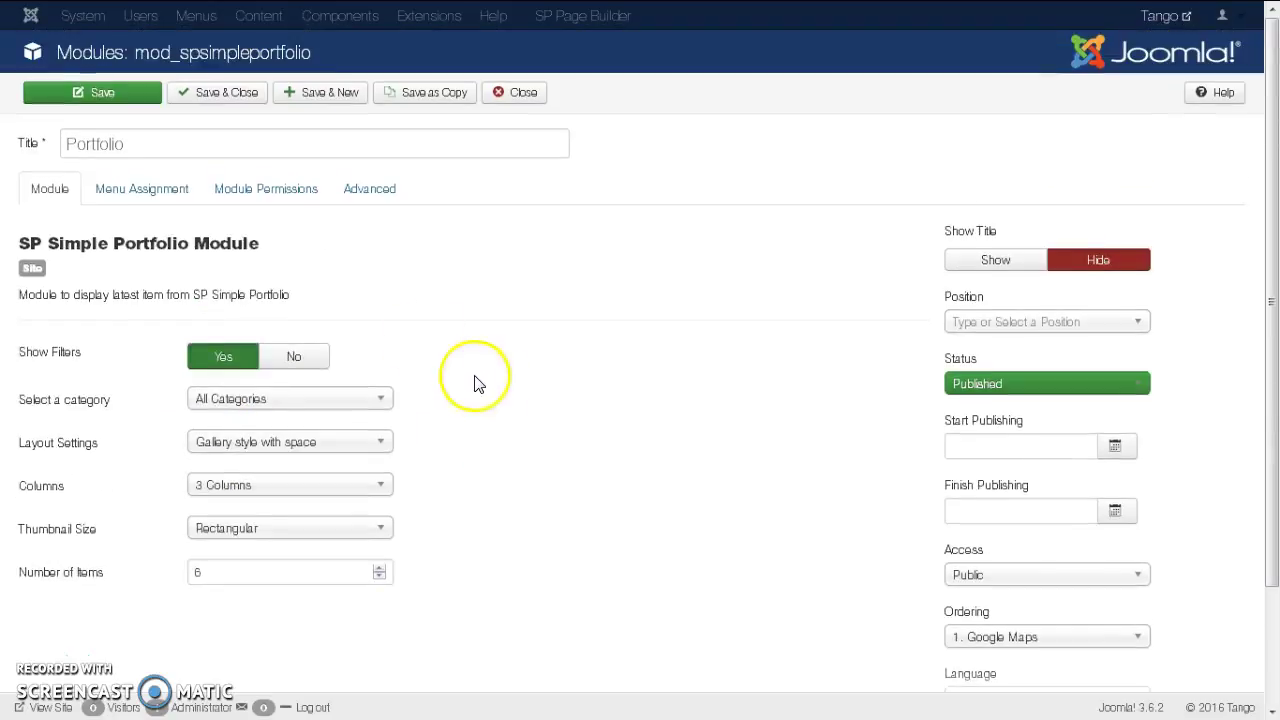
click(516, 100)
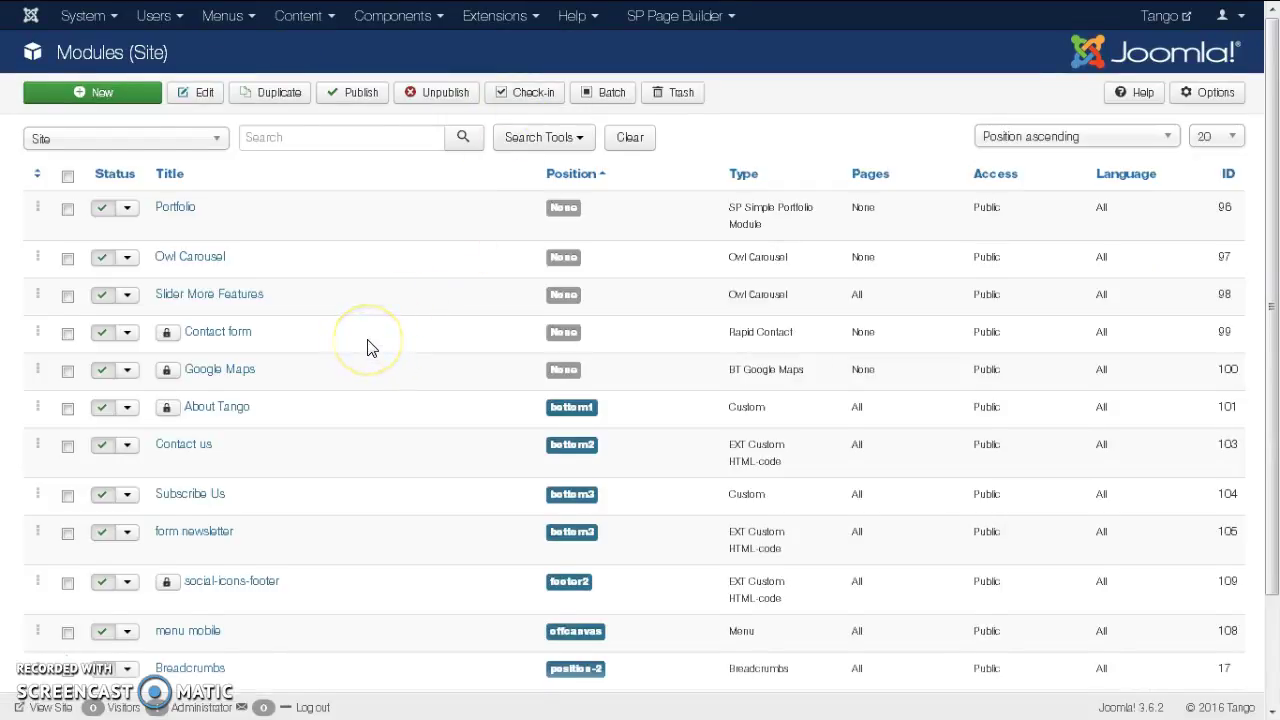
Step: Open the Owl Carousel module, examine its basic settings and its images, and close it without saving
scroll(367, 347, down, 2)
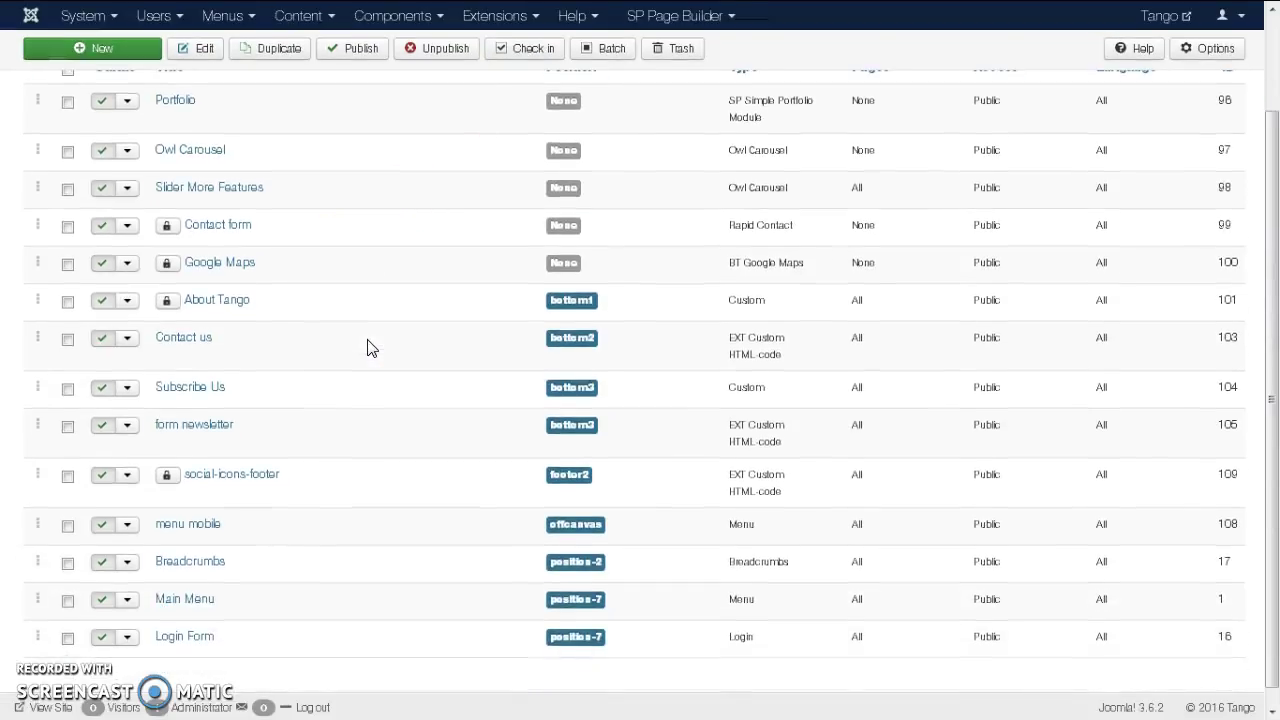
click(200, 151)
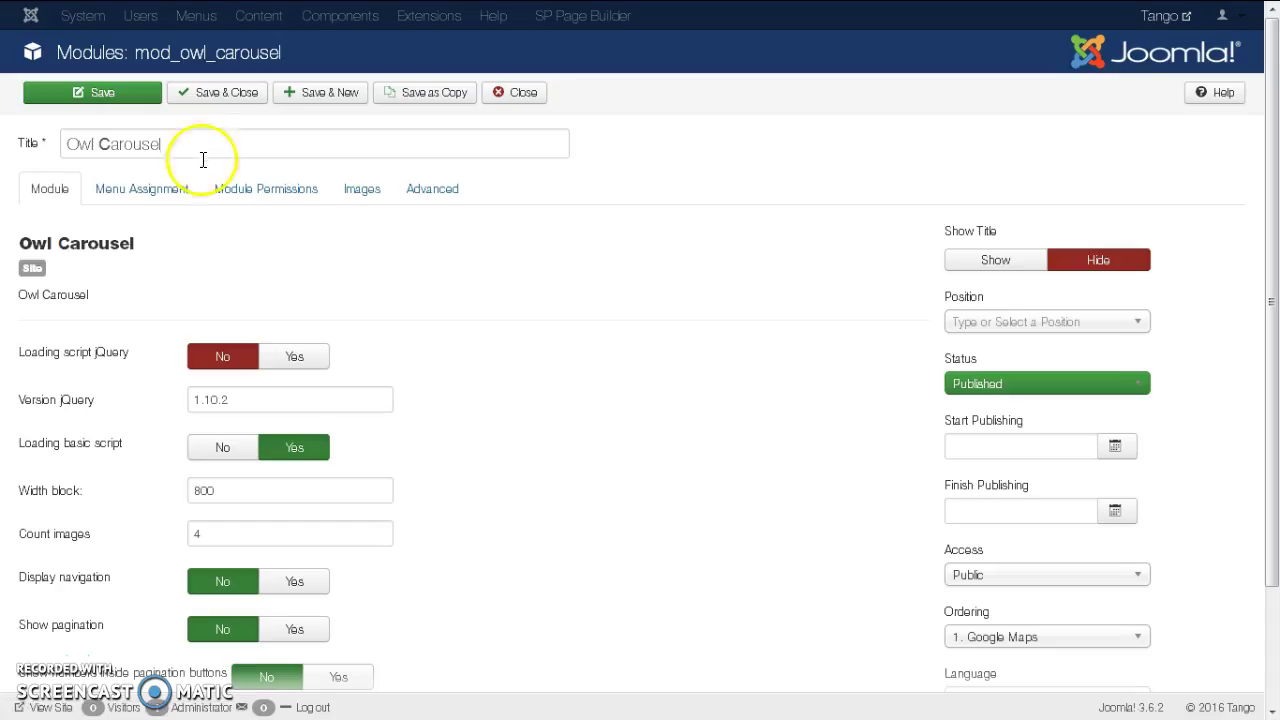
scroll(306, 305, down, 3)
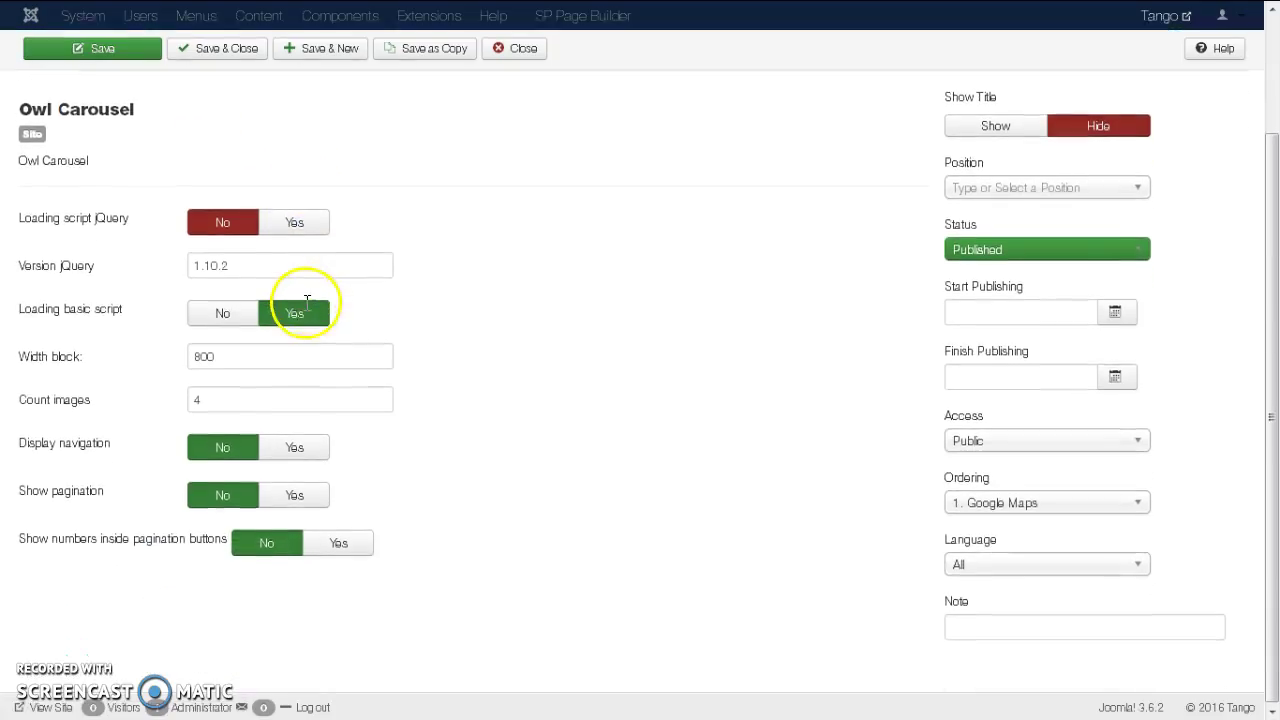
scroll(510, 343, up, 3)
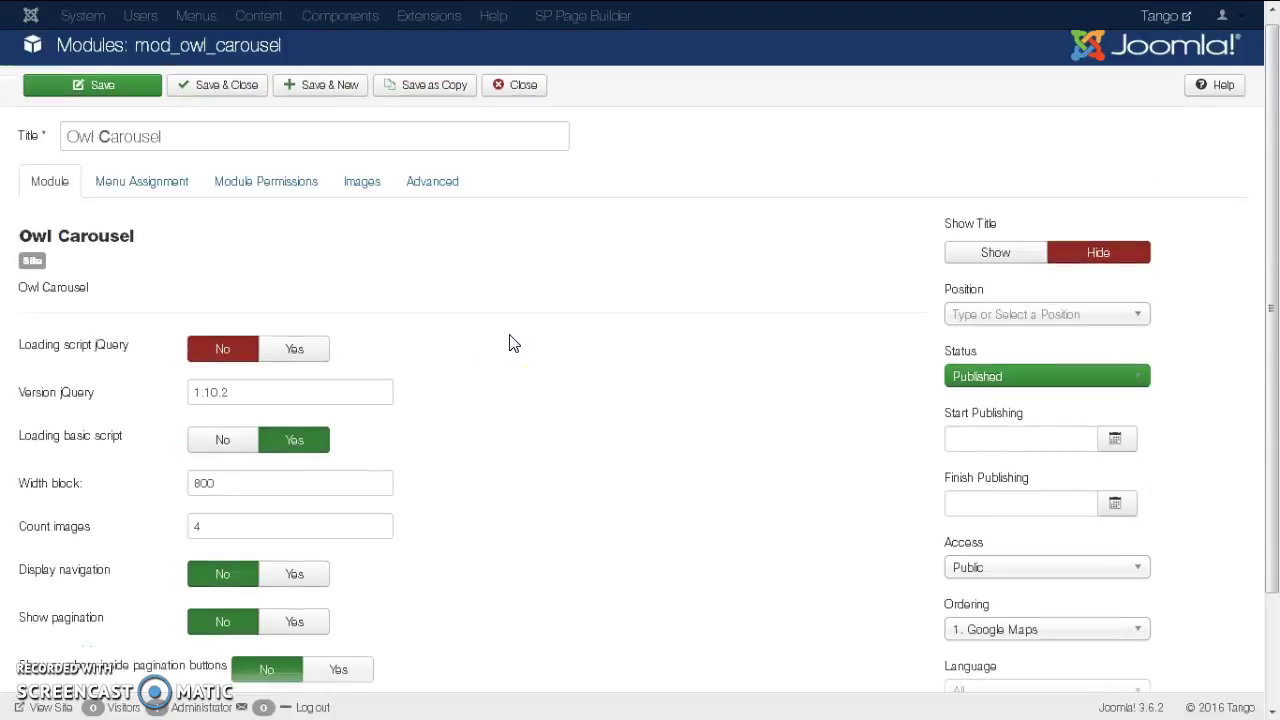
click(358, 199)
scroll(394, 266, down, 4)
scroll(396, 267, up, 3)
scroll(400, 265, up, 2)
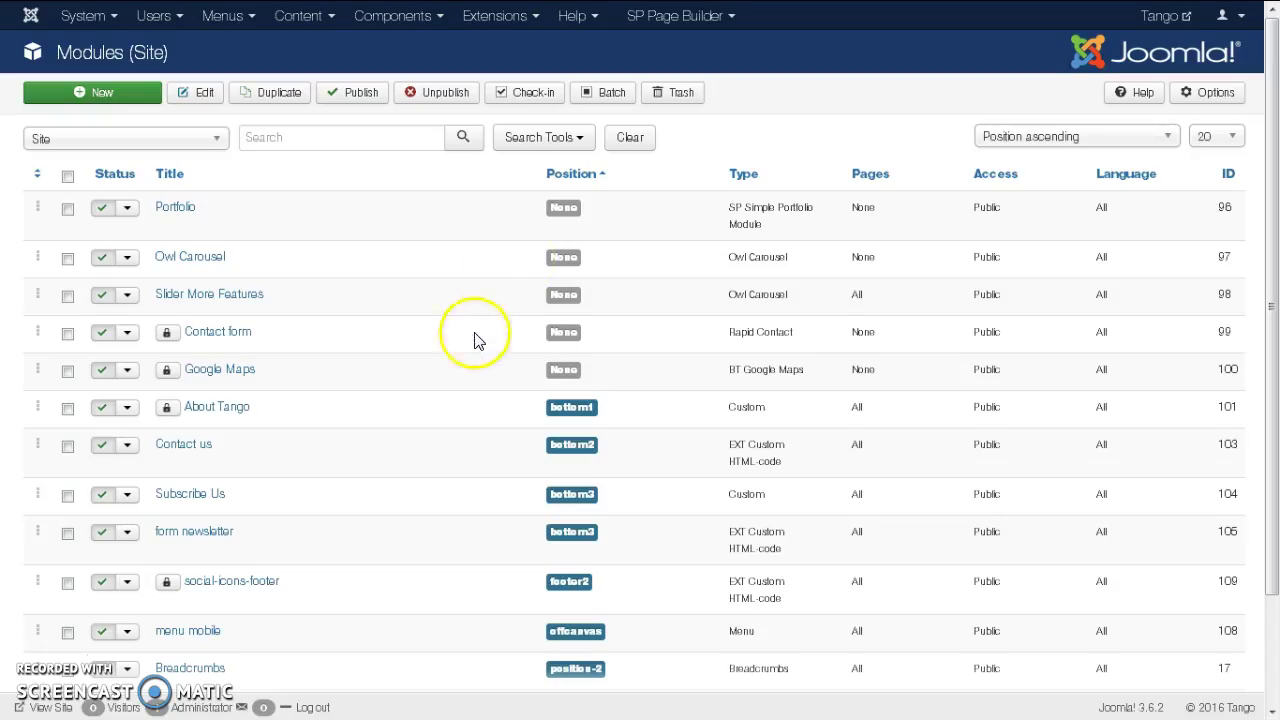
Step: Open the "form newsletter" module and examine its Custom HTML code and the CSS field for the page head
scroll(471, 337, down, 3)
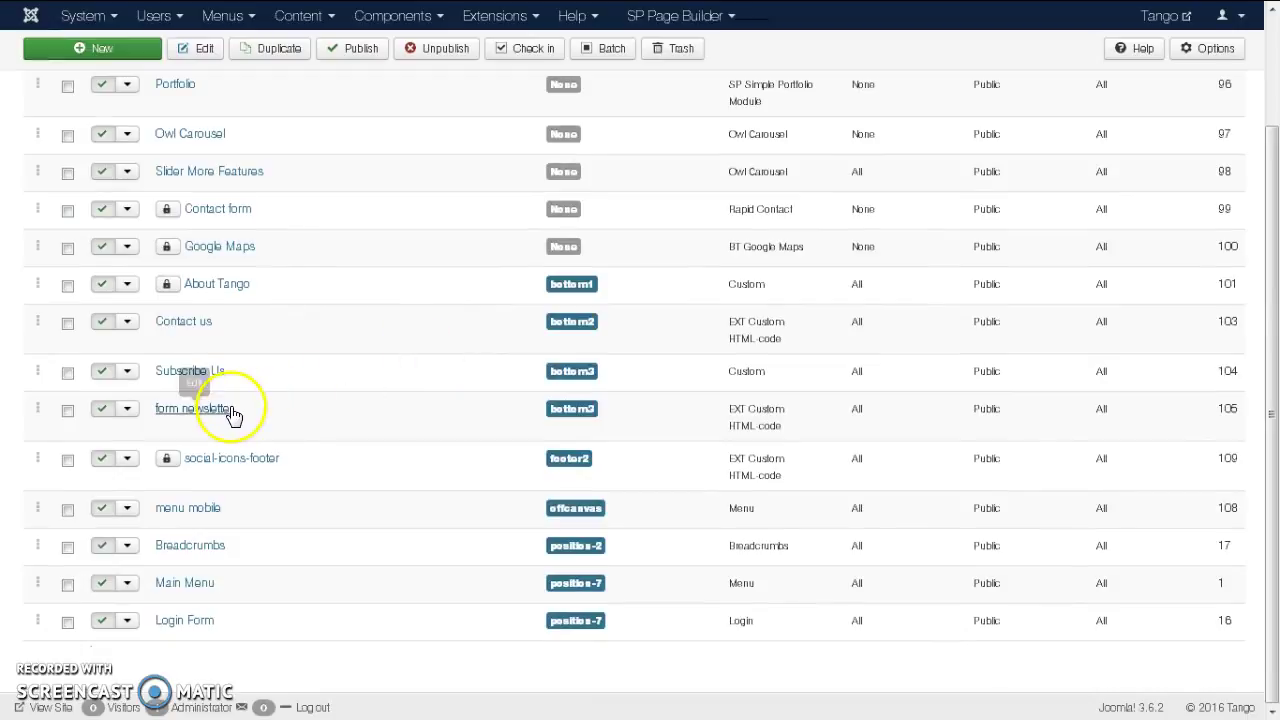
click(228, 411)
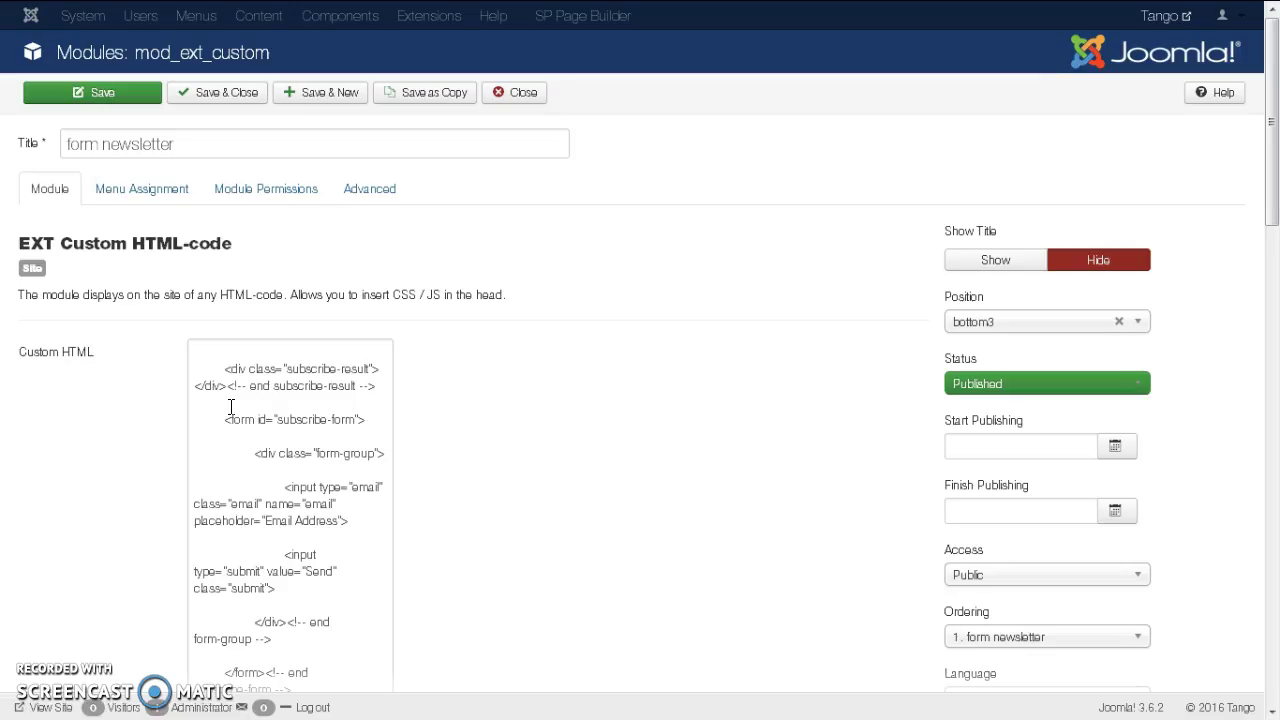
drag(224, 369, 180, 326)
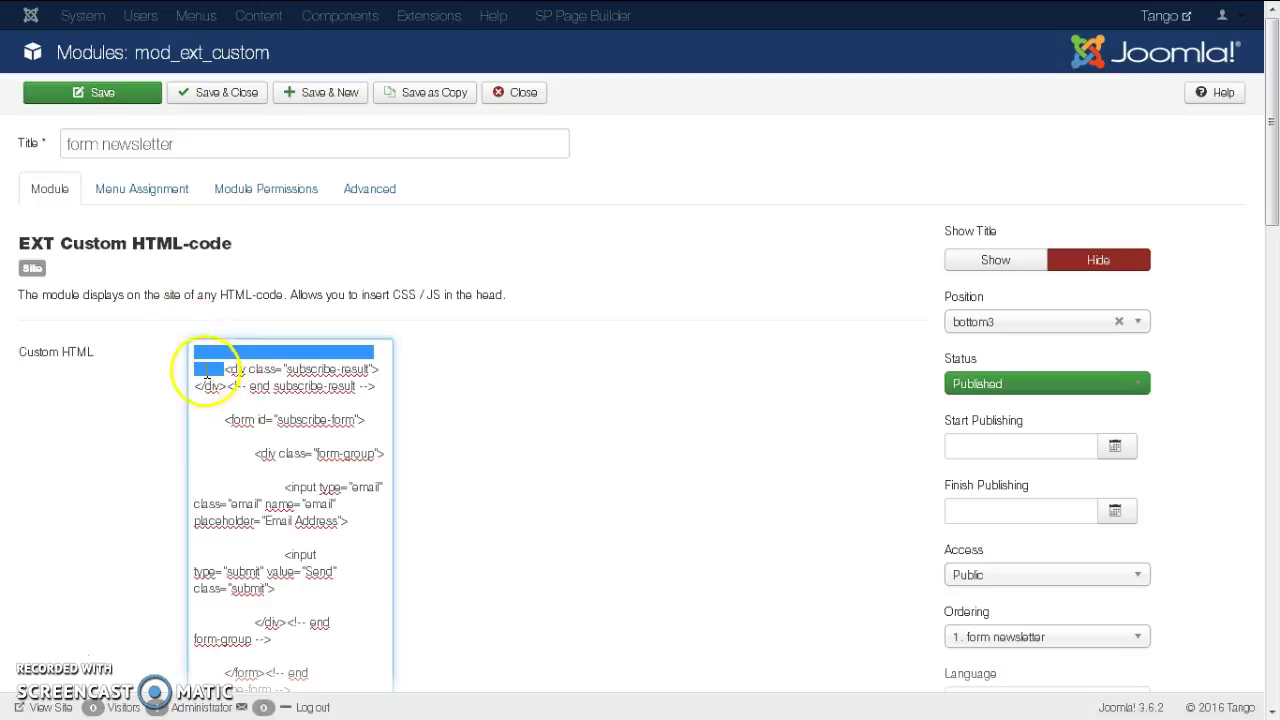
scroll(420, 377, down, 1)
click(314, 334)
scroll(312, 338, down, 2)
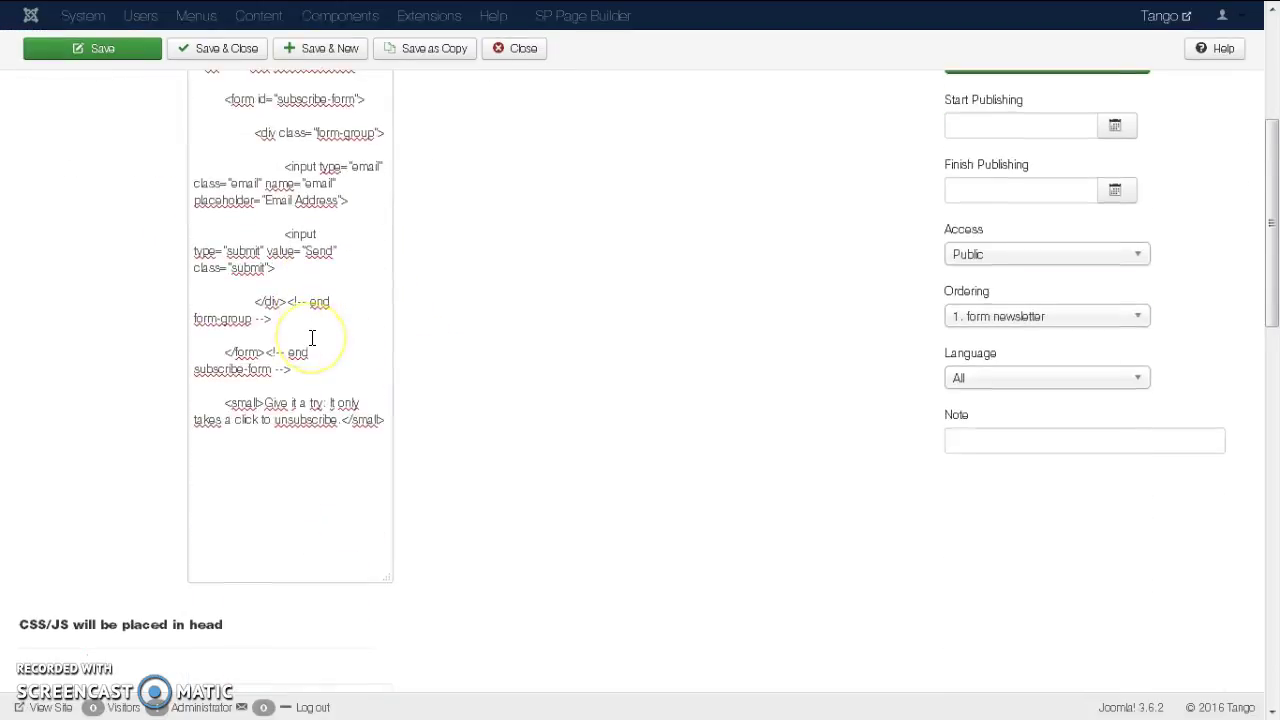
scroll(312, 338, down, 1)
scroll(338, 320, down, 2)
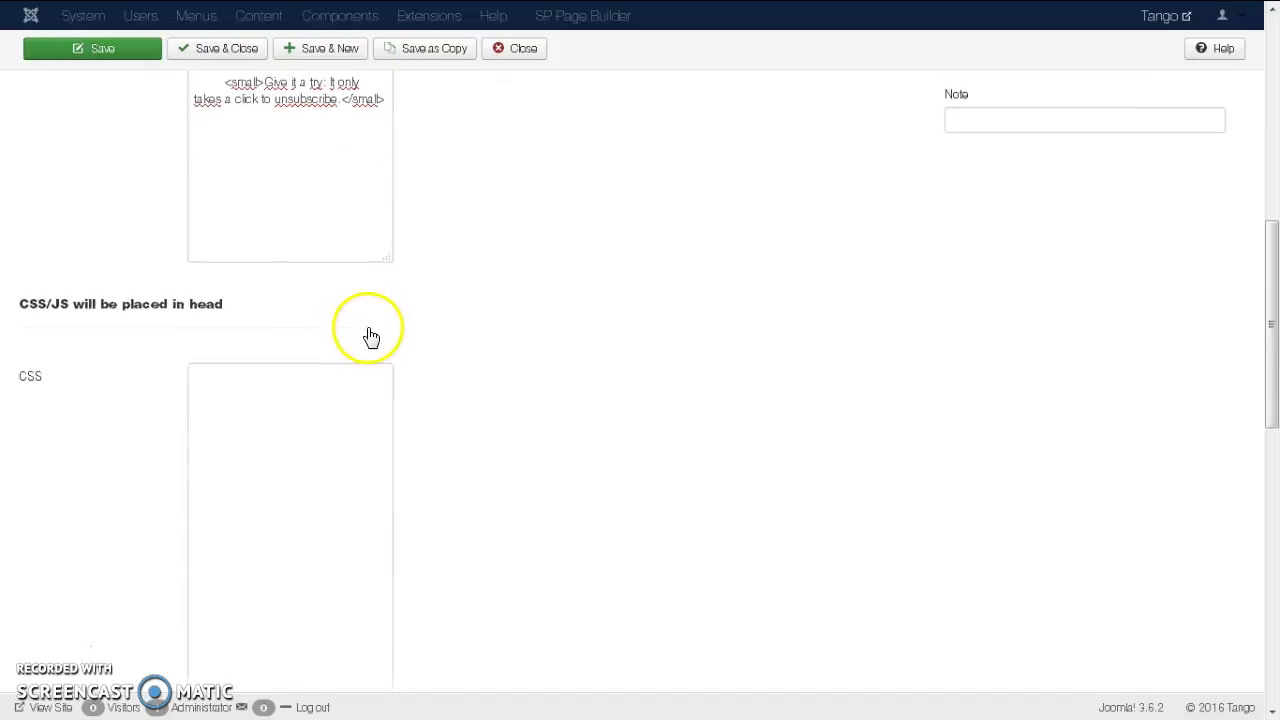
Step: Examine the "form newsletter" module's permissions, menu assignment and advanced settings, and close the module without saving
scroll(369, 337, up, 6)
click(266, 188)
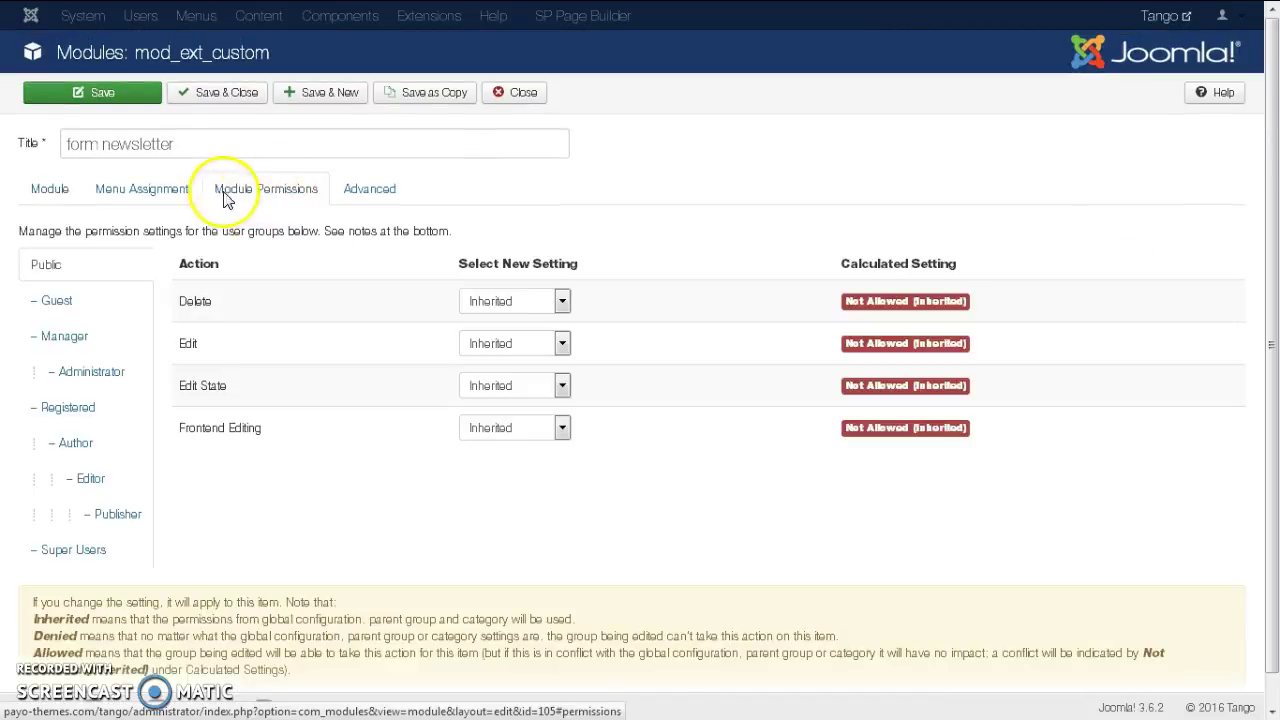
click(180, 190)
click(369, 192)
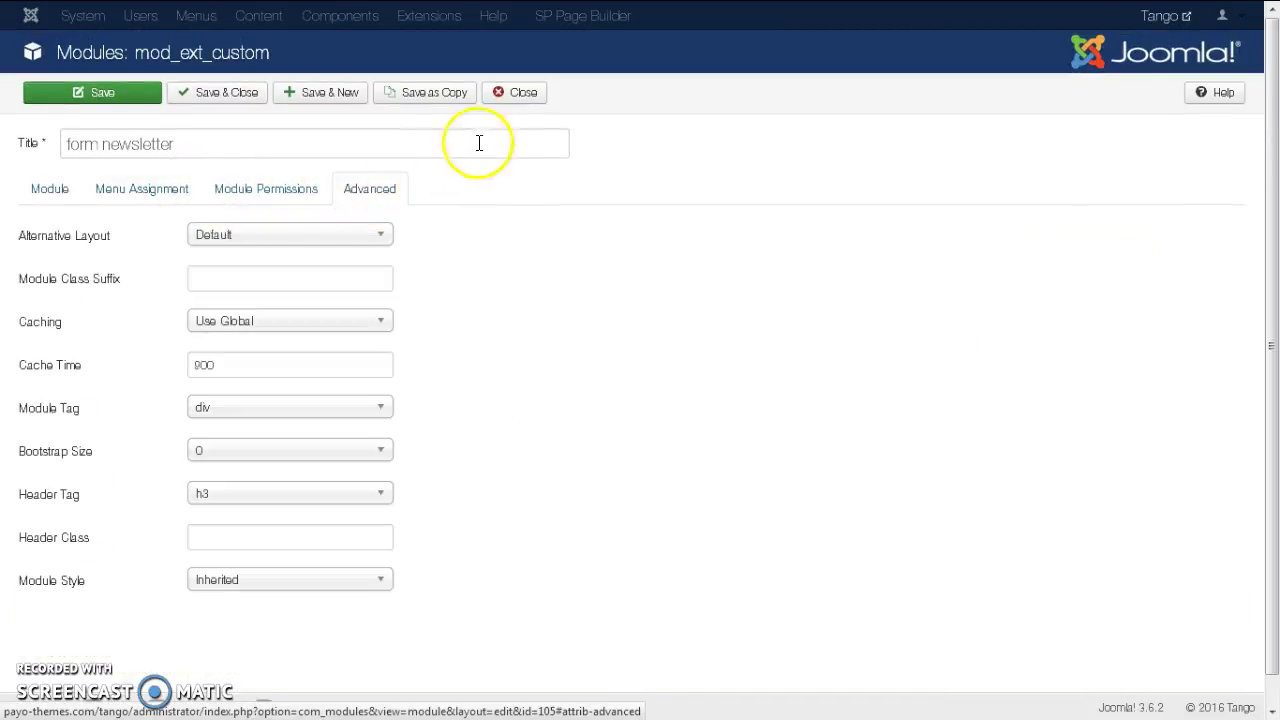
click(514, 92)
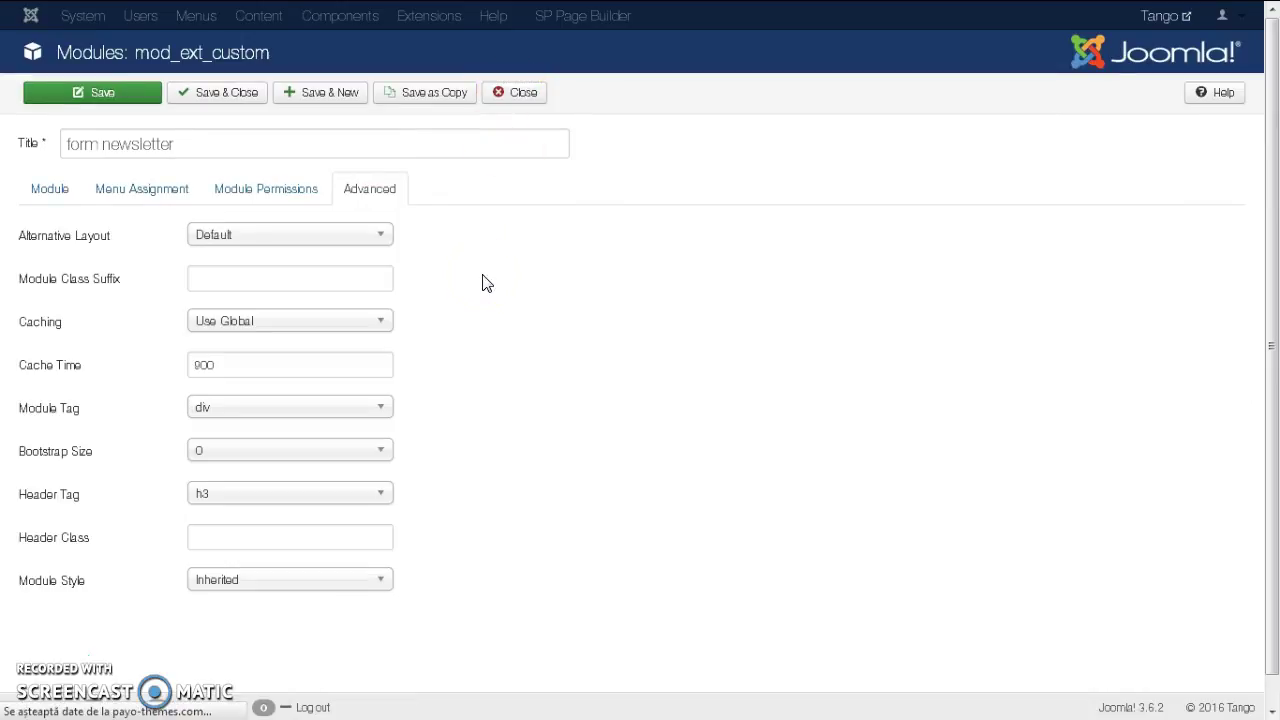
scroll(482, 284, down, 2)
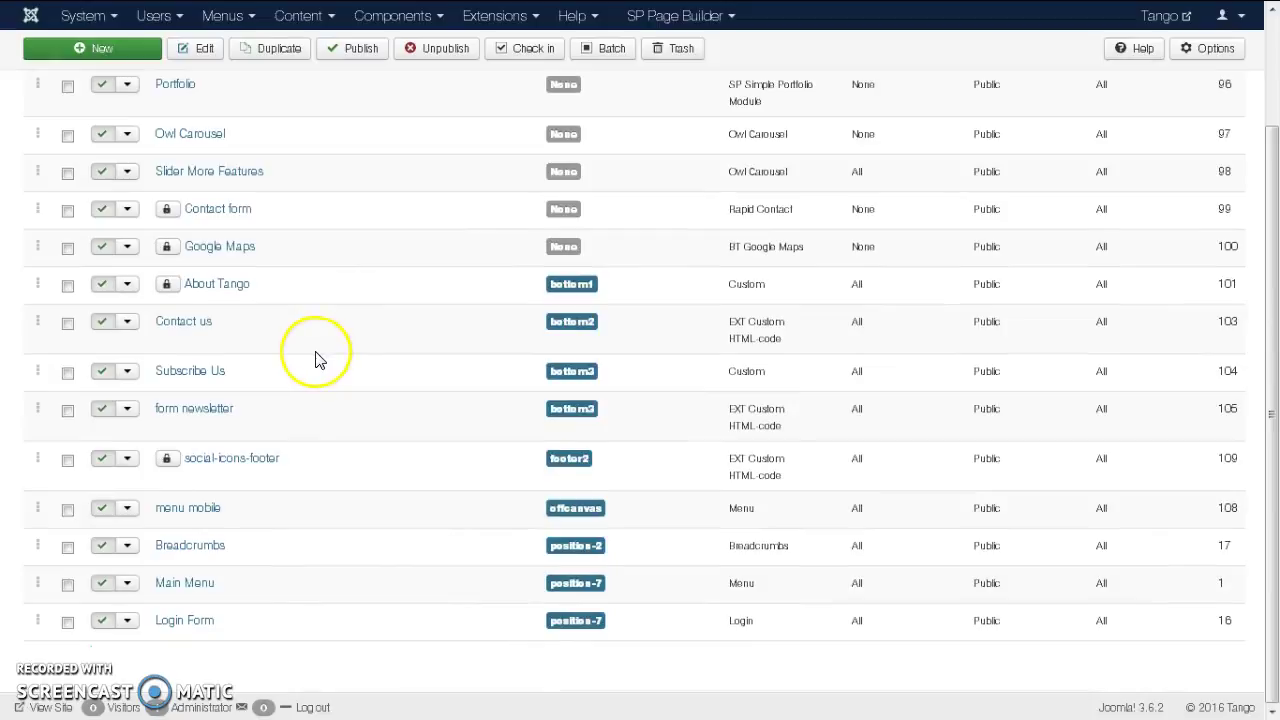
click(240, 465)
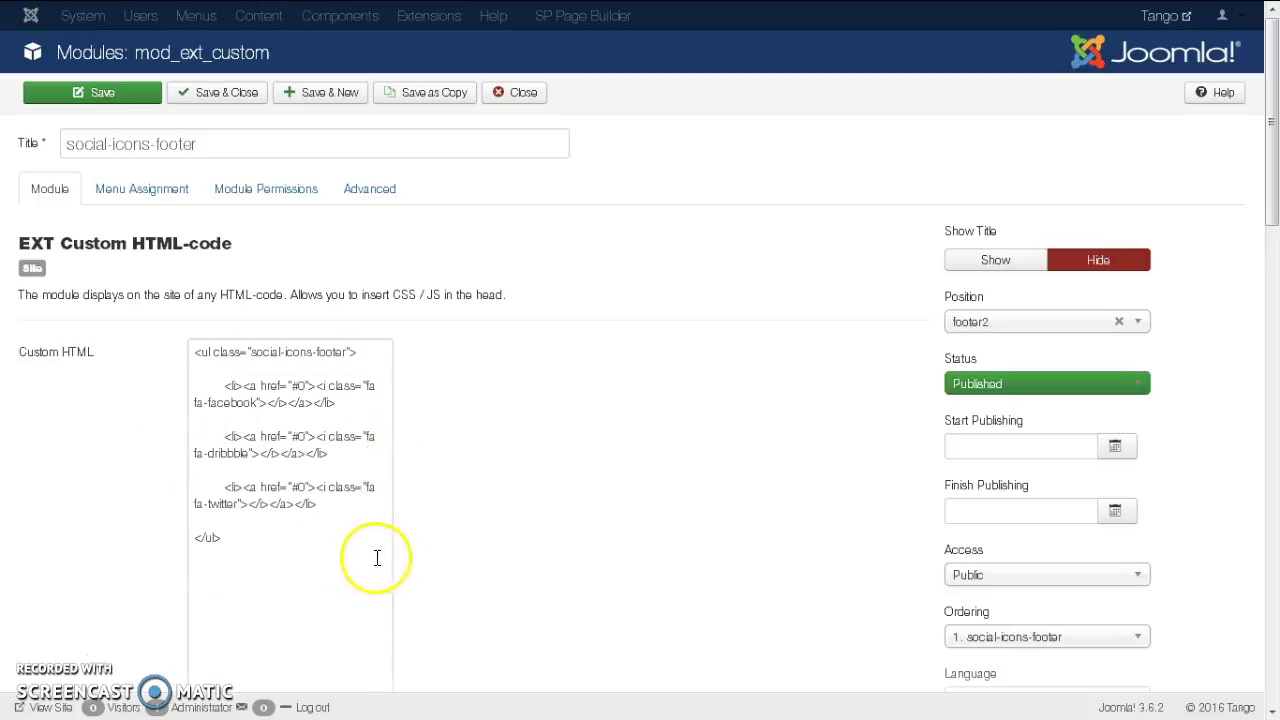
click(295, 436)
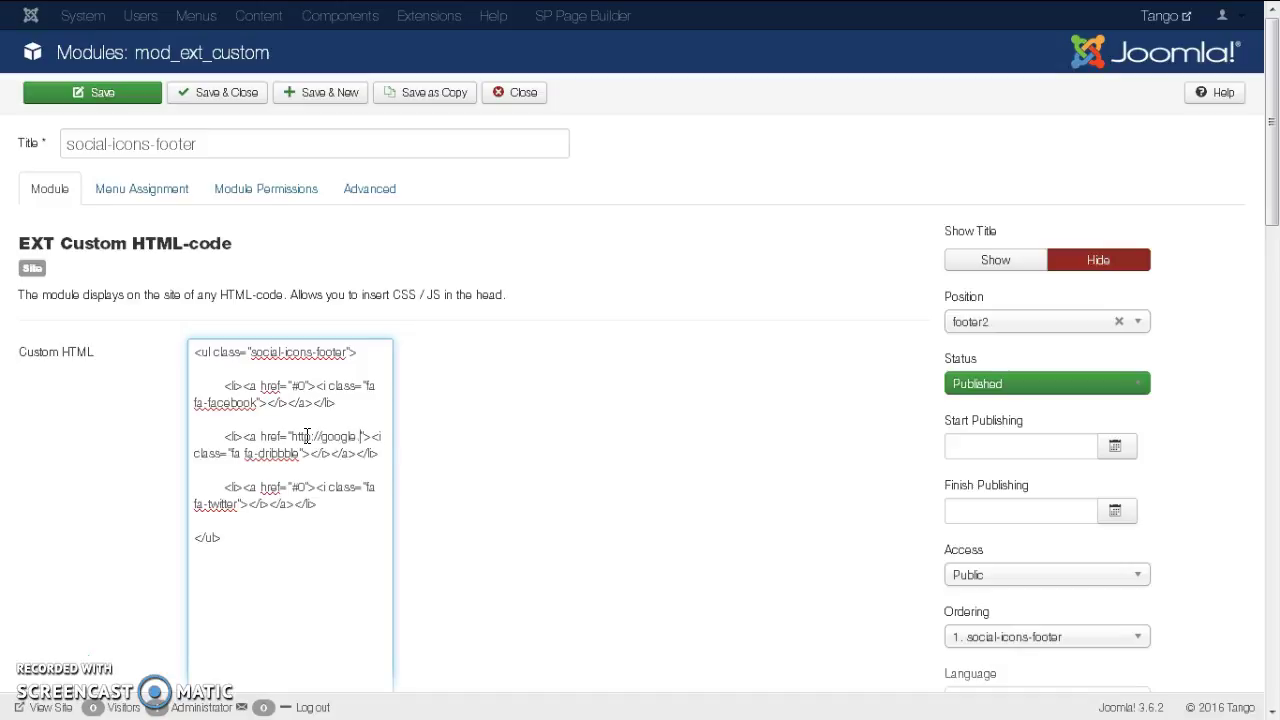
text(com)
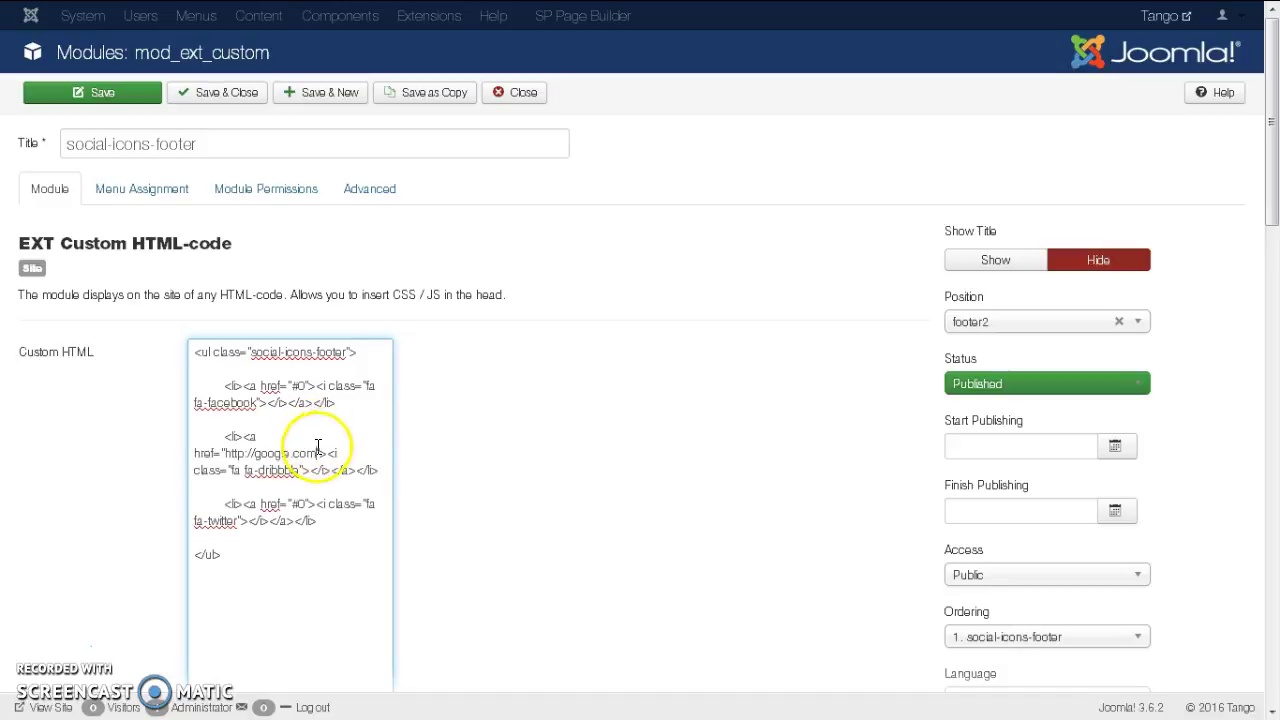
click(505, 93)
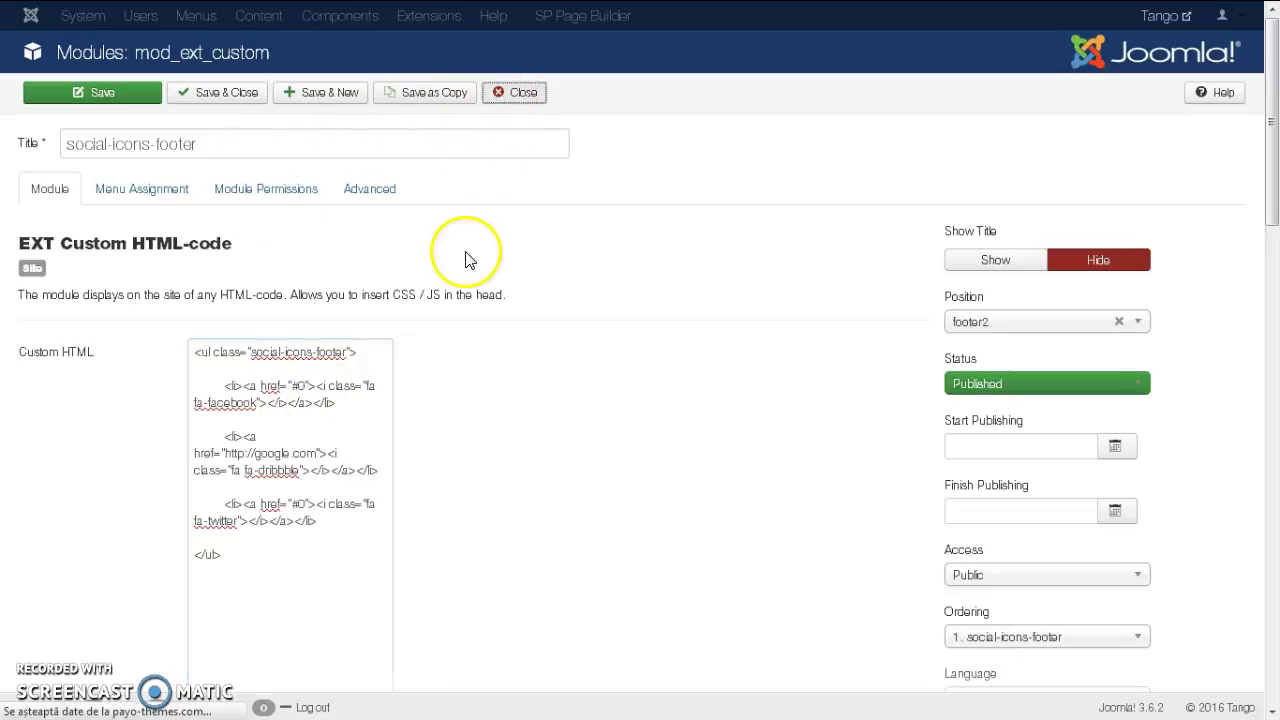
scroll(420, 300, down, 3)
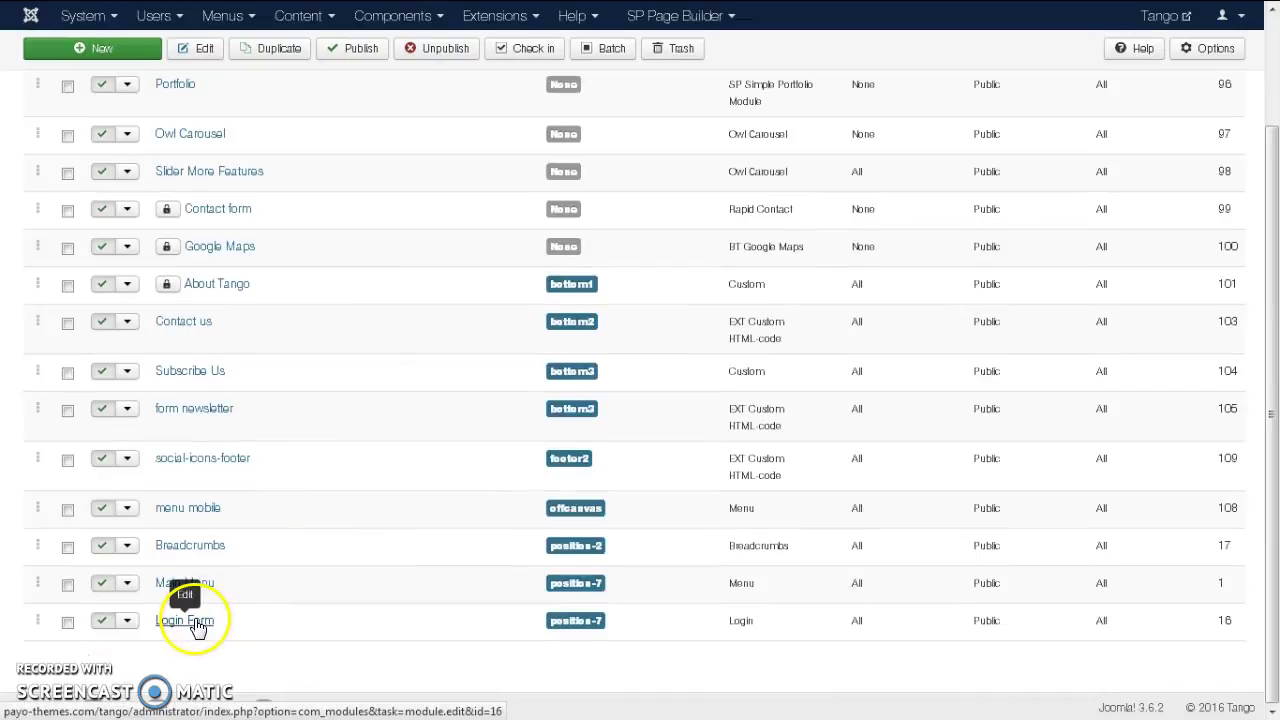
drag(200, 585, 195, 563)
drag(193, 512, 214, 500)
scroll(214, 491, up, 3)
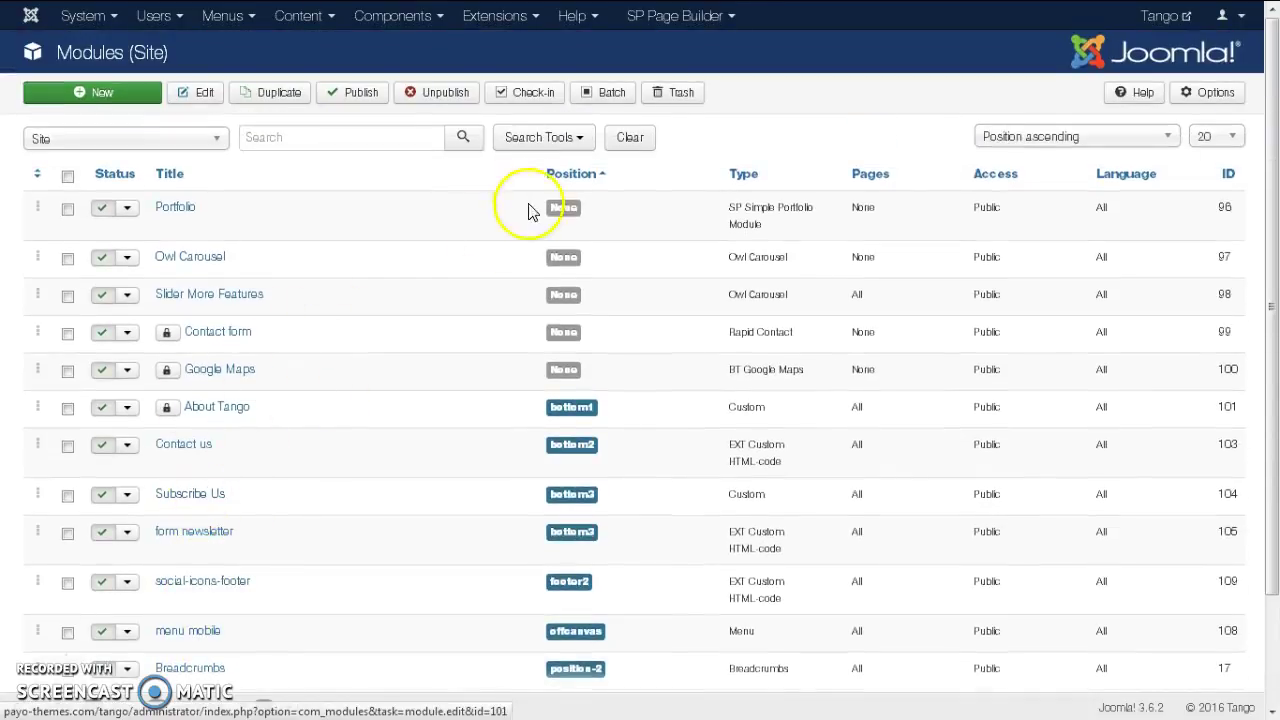
click(112, 20)
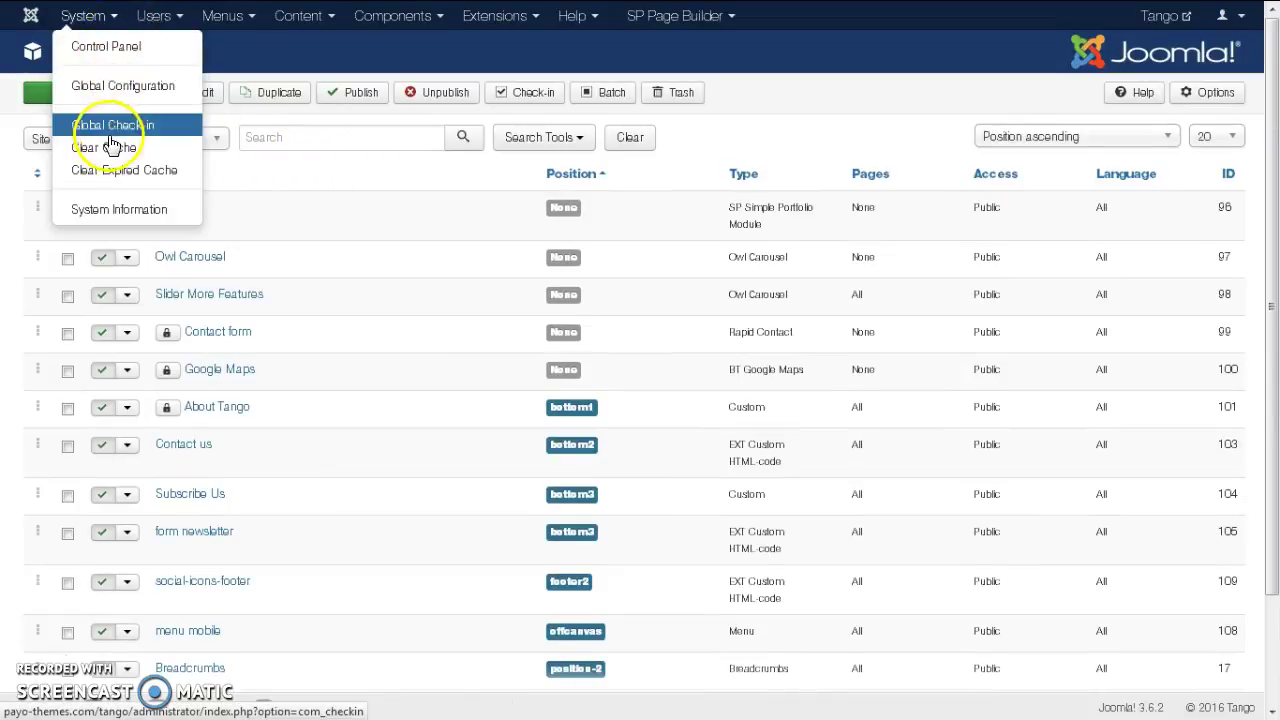
click(108, 172)
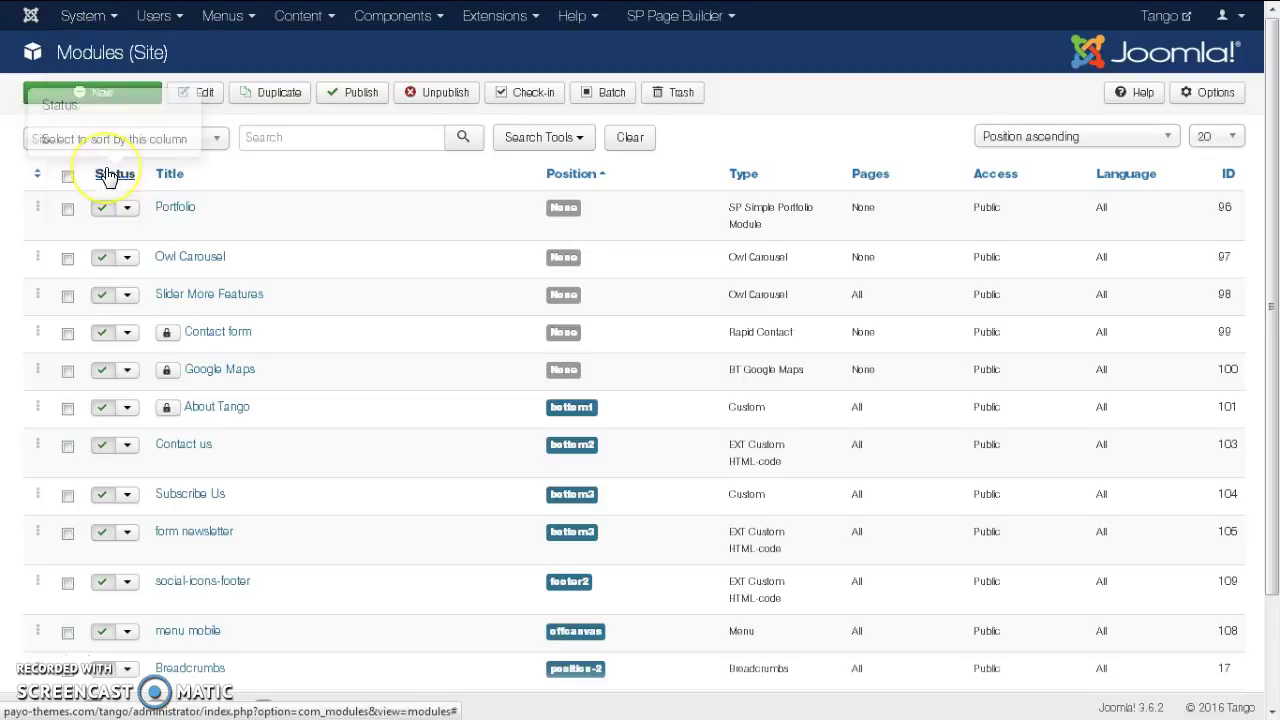